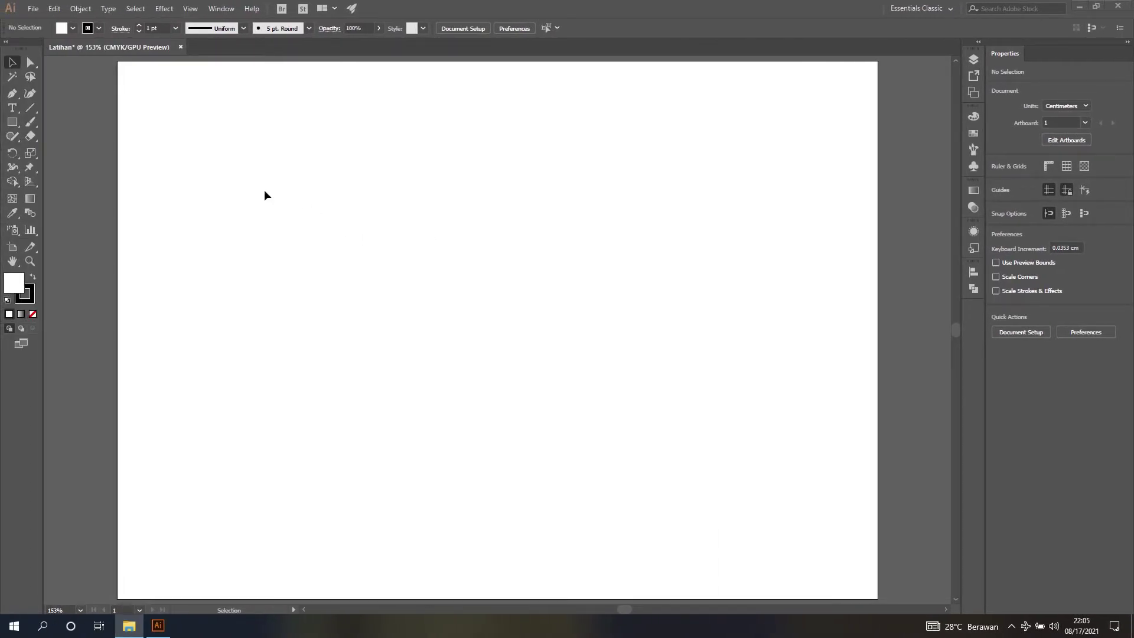
Show the Pathfinder panel in the workspace.
{"action": "left_click", "coordinate": [223, 10]}
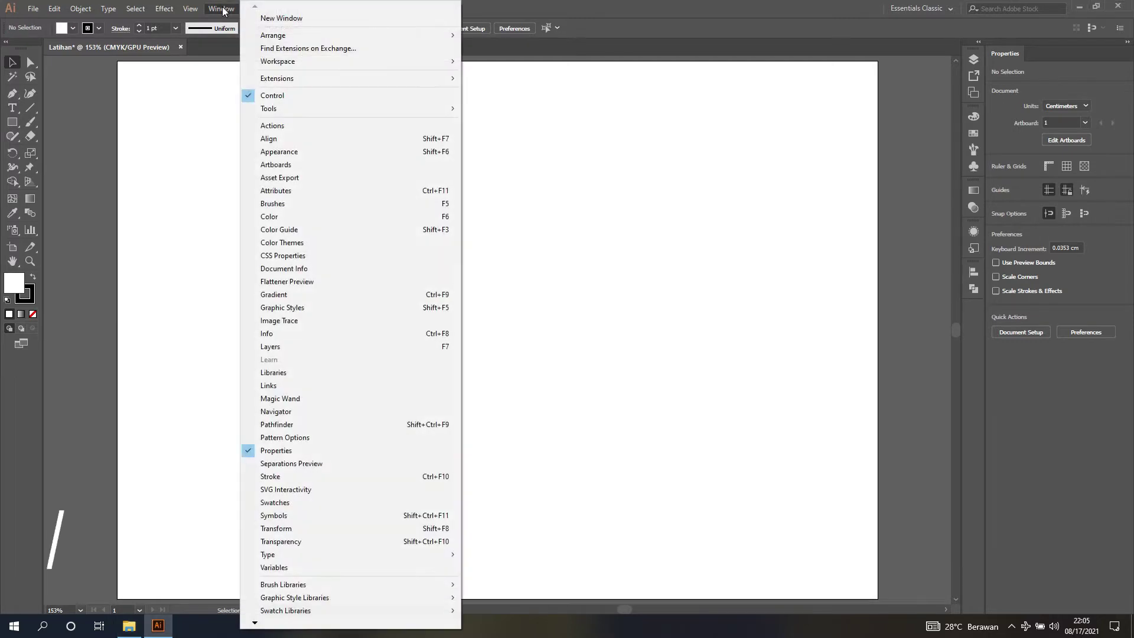
{"action": "left_click", "coordinate": [305, 426]}
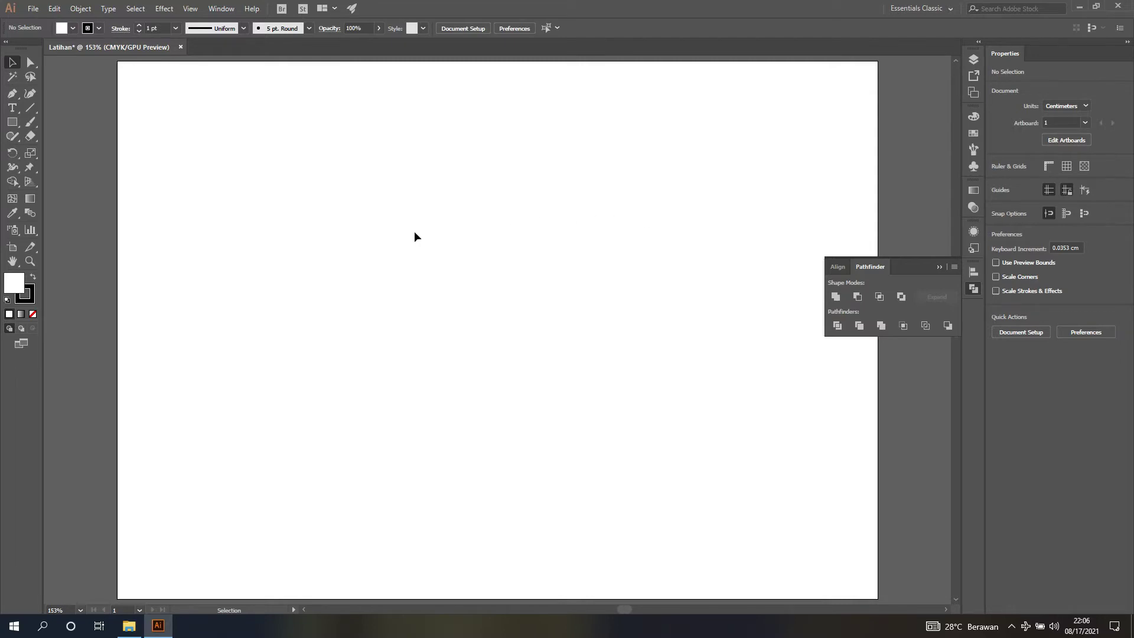
Draw a CMYK Yellow square about 6.02 cm wide left of the artboard's centre, then deselect it.
{"action": "left_click", "coordinate": [13, 122]}
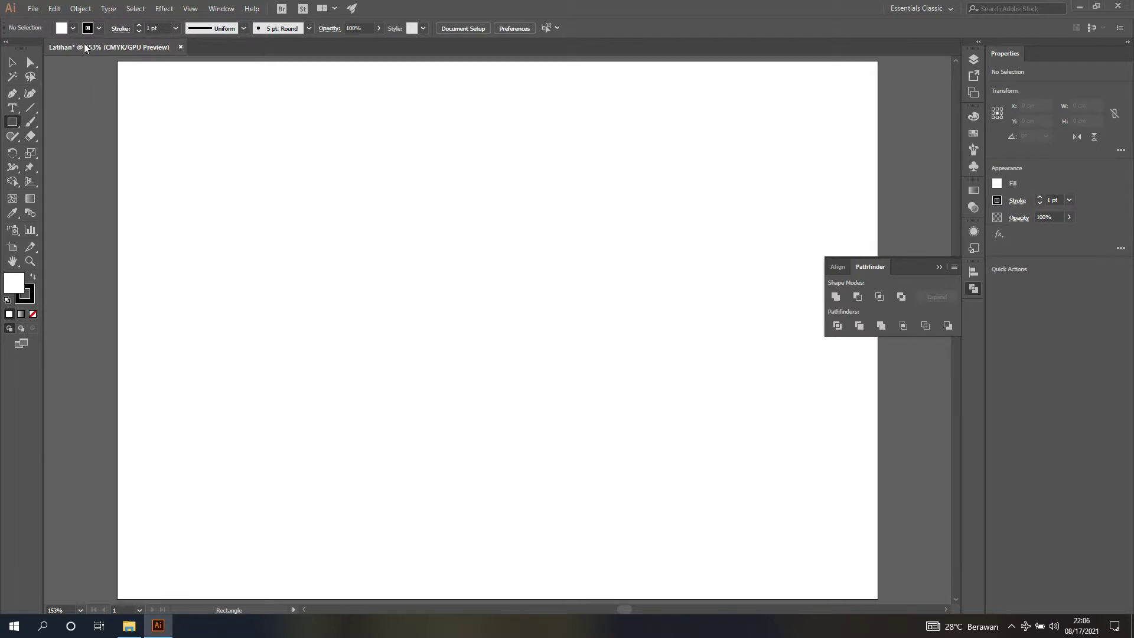
{"action": "left_click", "coordinate": [73, 28]}
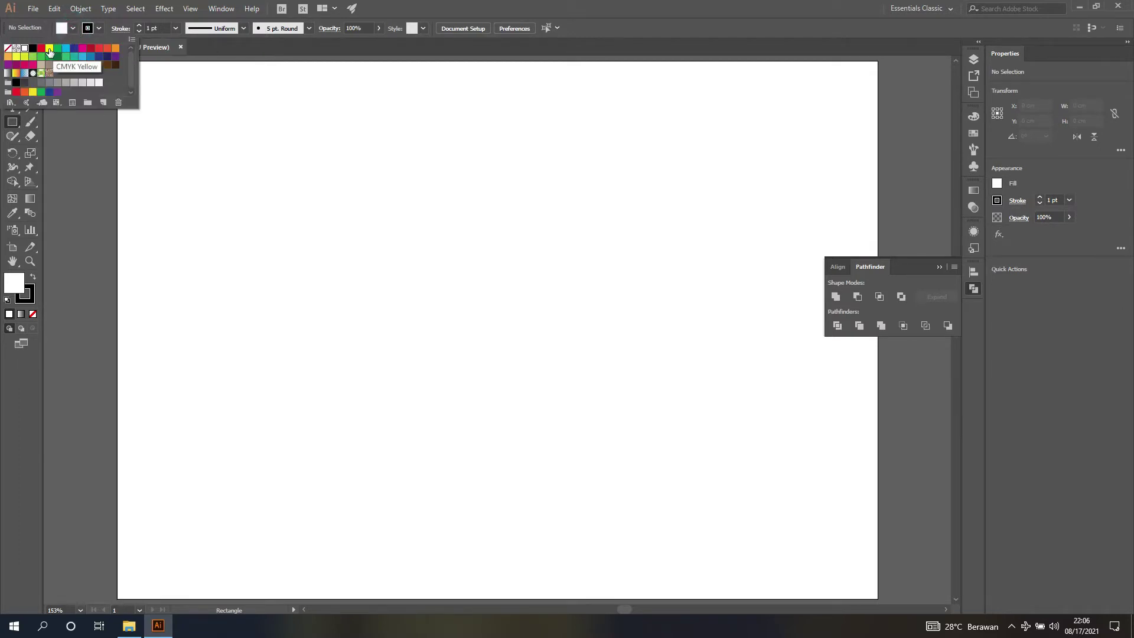
{"action": "left_click", "coordinate": [50, 49]}
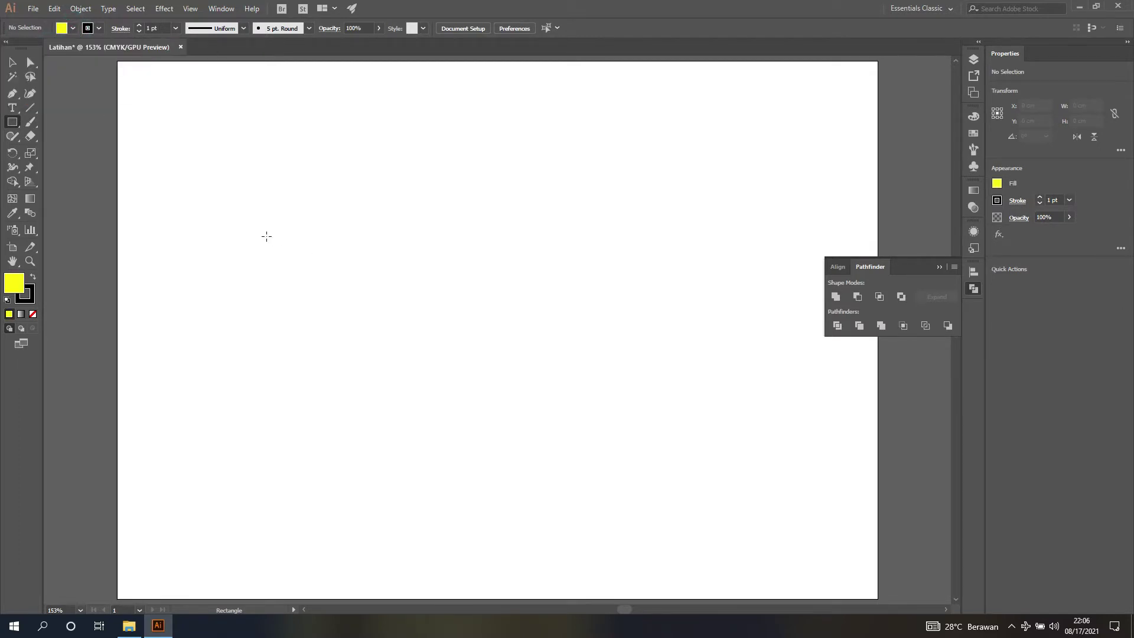
{"action": "left_click_drag", "start_coordinate": [266, 237], "coordinate": [421, 375]}
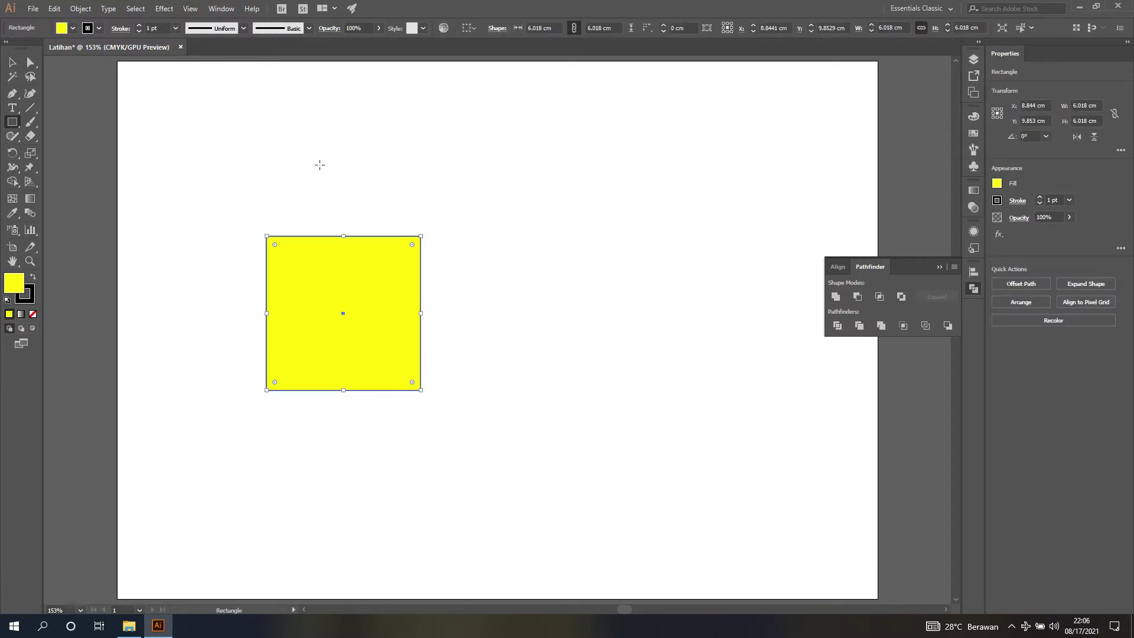
{"action": "key", "text": "v"}
{"action": "left_click", "coordinate": [242, 152]}
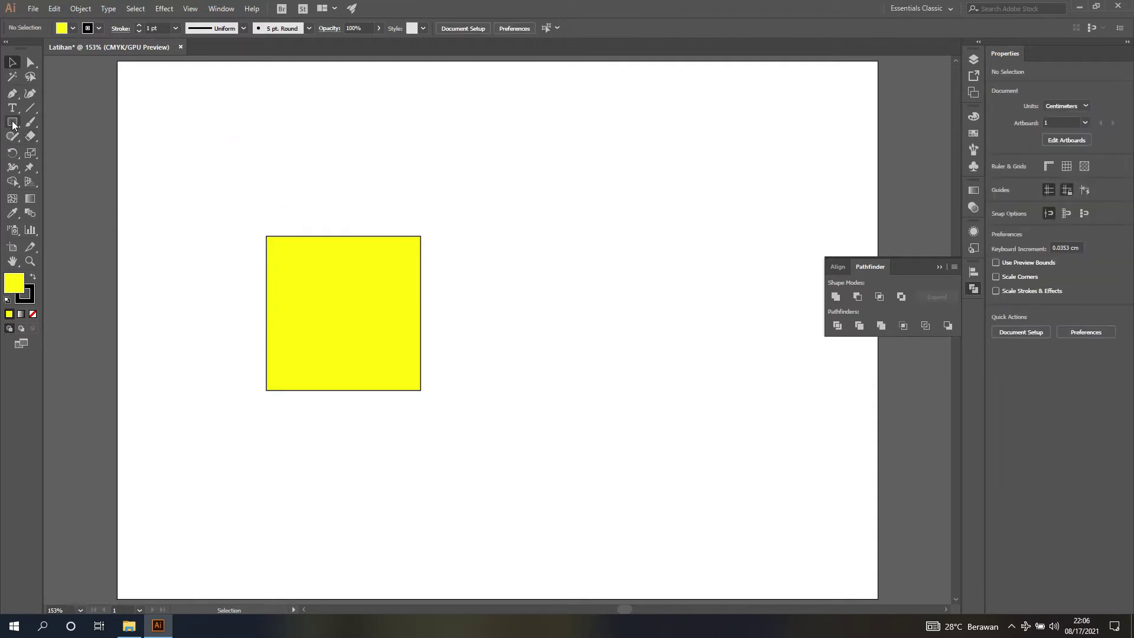
Draw a dark red circle about 6.11 cm in diameter to the right of the yellow square.
{"action": "left_click_drag", "start_coordinate": [13, 124], "coordinate": [58, 151]}
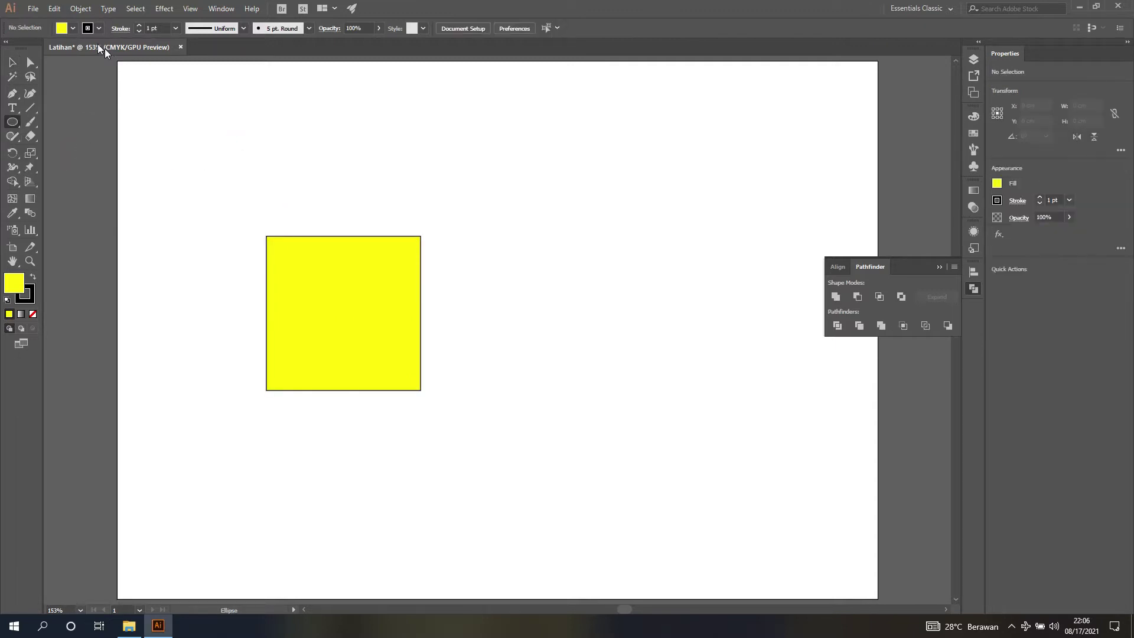
{"action": "left_click", "coordinate": [75, 28]}
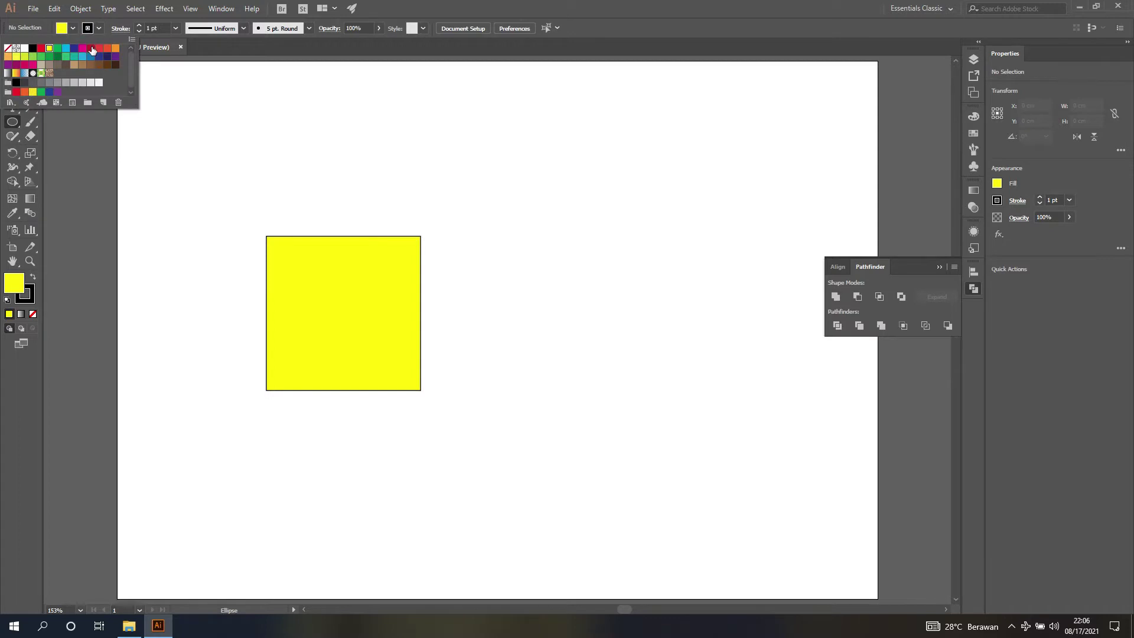
{"action": "left_click", "coordinate": [91, 47]}
{"action": "left_click", "coordinate": [501, 251]}
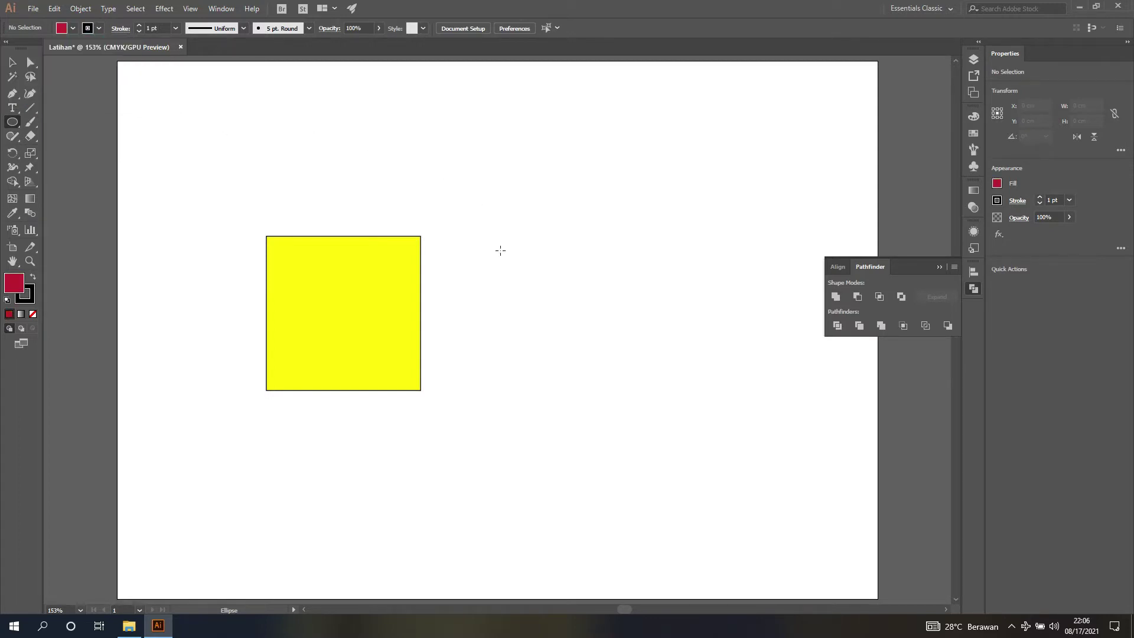
{"action": "left_click_drag", "start_coordinate": [456, 236], "coordinate": [613, 361]}
{"action": "key", "text": "v"}
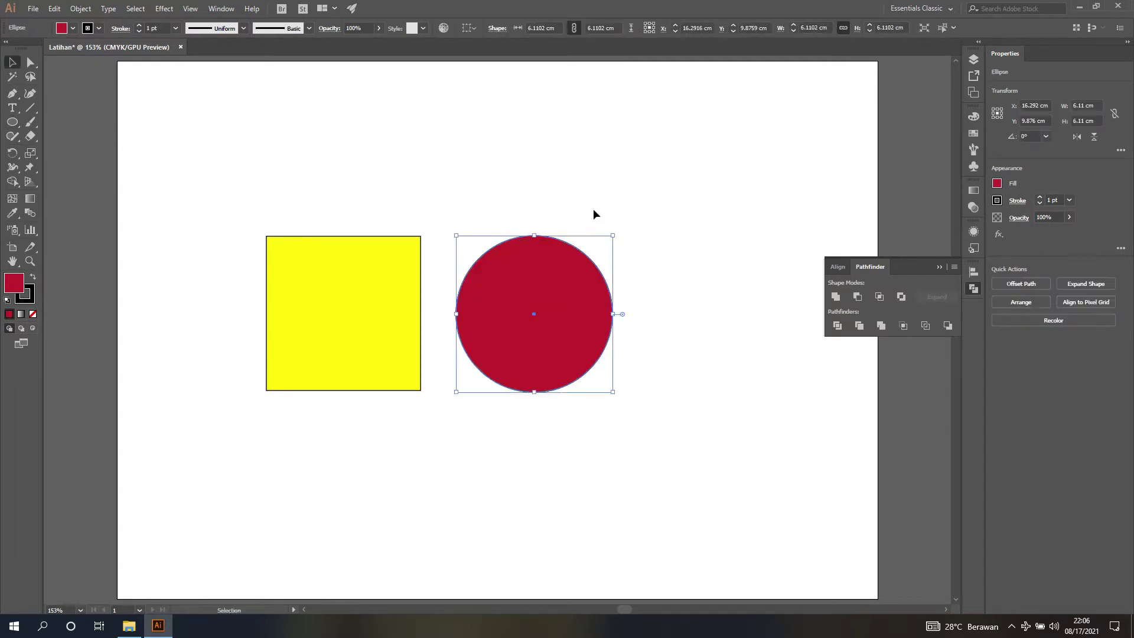
{"action": "left_click", "coordinate": [528, 185]}
Shift the yellow square up and to the right, and move the red circle slightly down and to the right.
{"action": "left_click", "coordinate": [341, 270]}
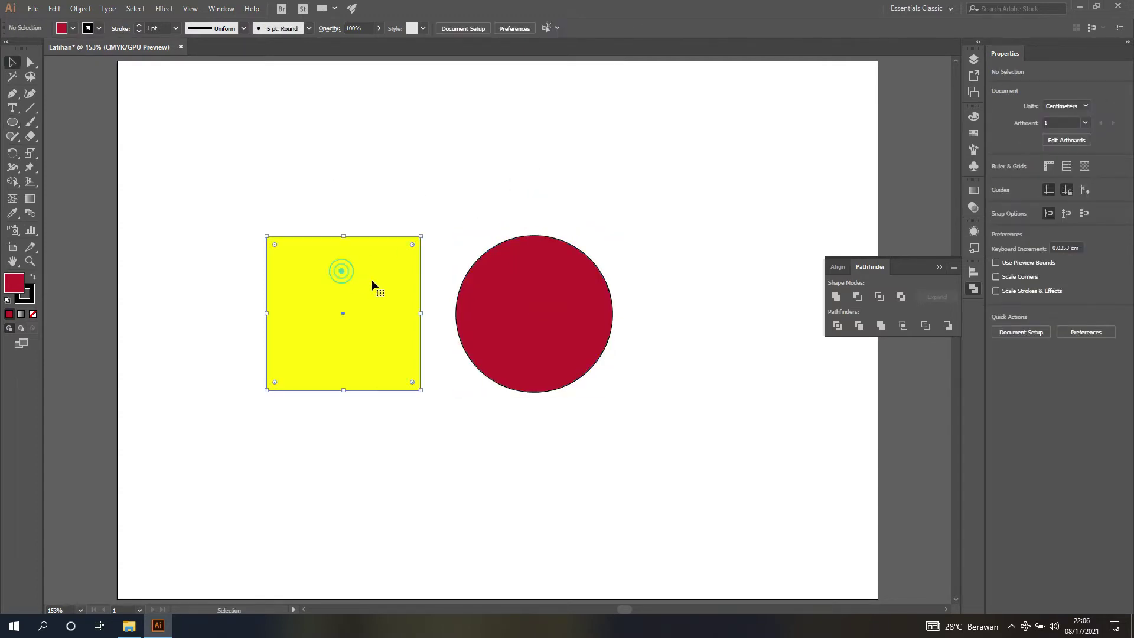
{"action": "left_click_drag", "start_coordinate": [360, 267], "coordinate": [391, 240]}
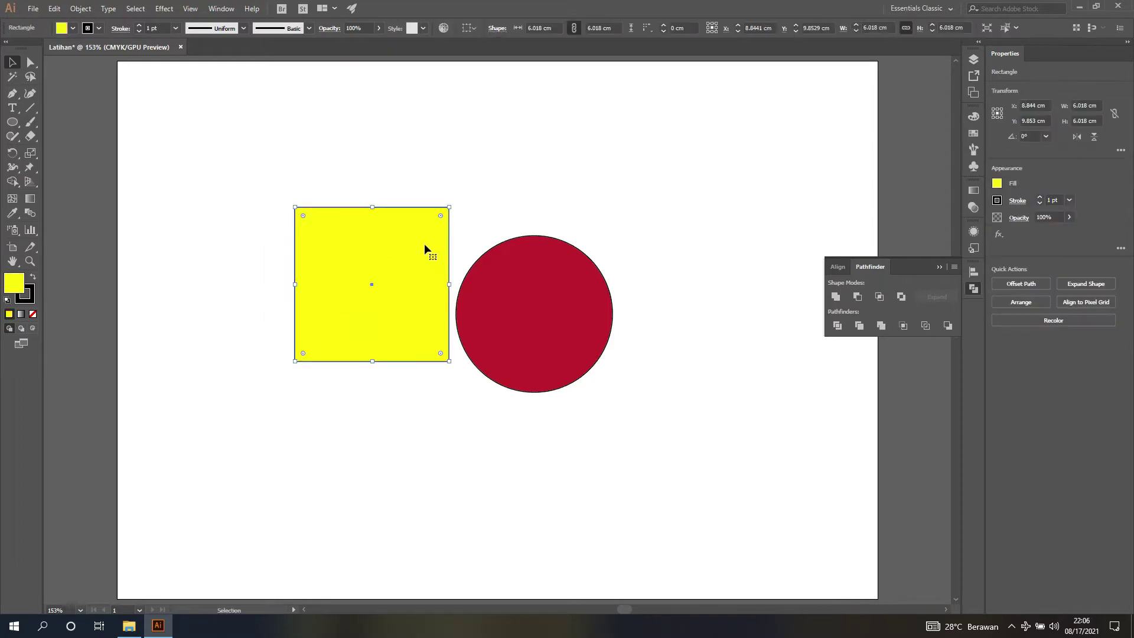
{"action": "left_click", "coordinate": [508, 261]}
{"action": "left_click_drag", "start_coordinate": [518, 270], "coordinate": [532, 311]}
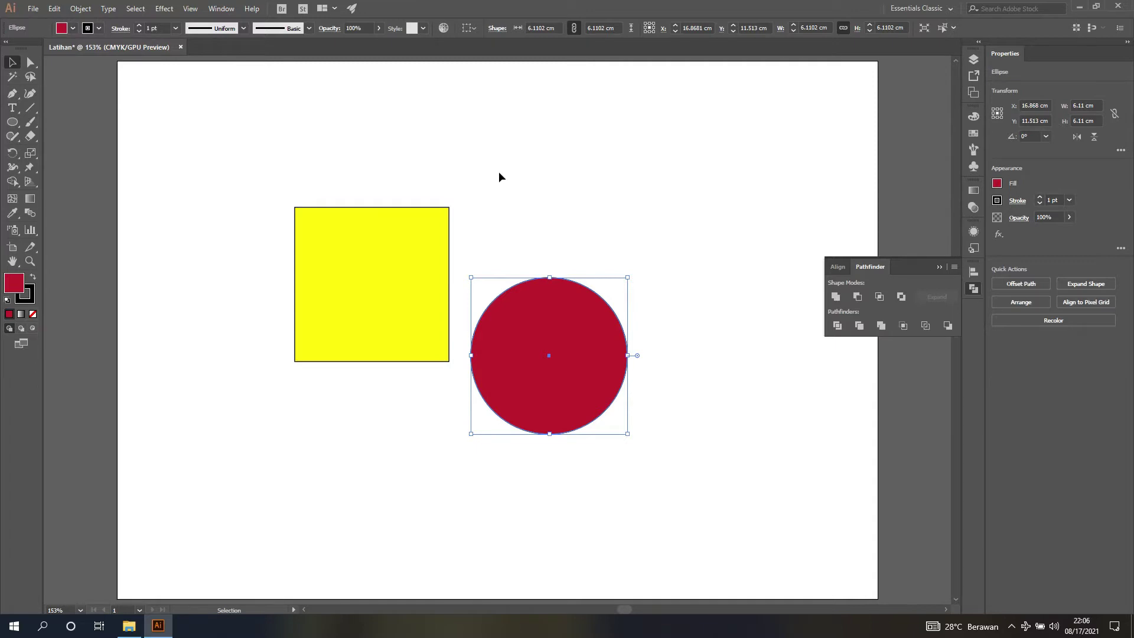
{"action": "left_click", "coordinate": [511, 218]}
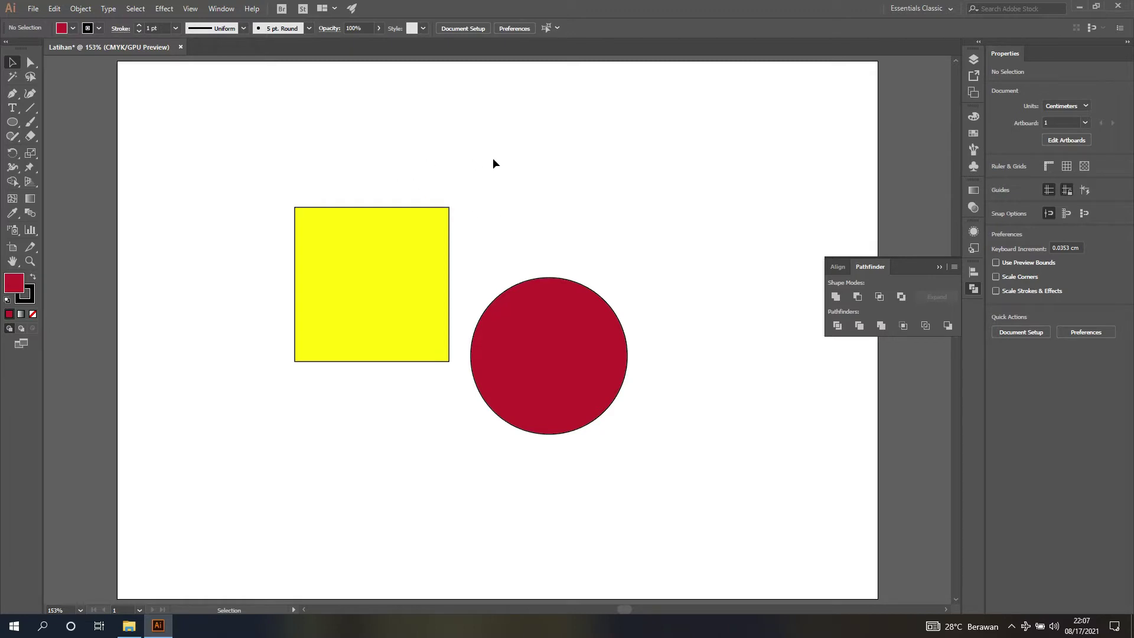
Select the square and circle together and examine the full set of Pathfinder options.
{"action": "left_click", "coordinate": [336, 243]}
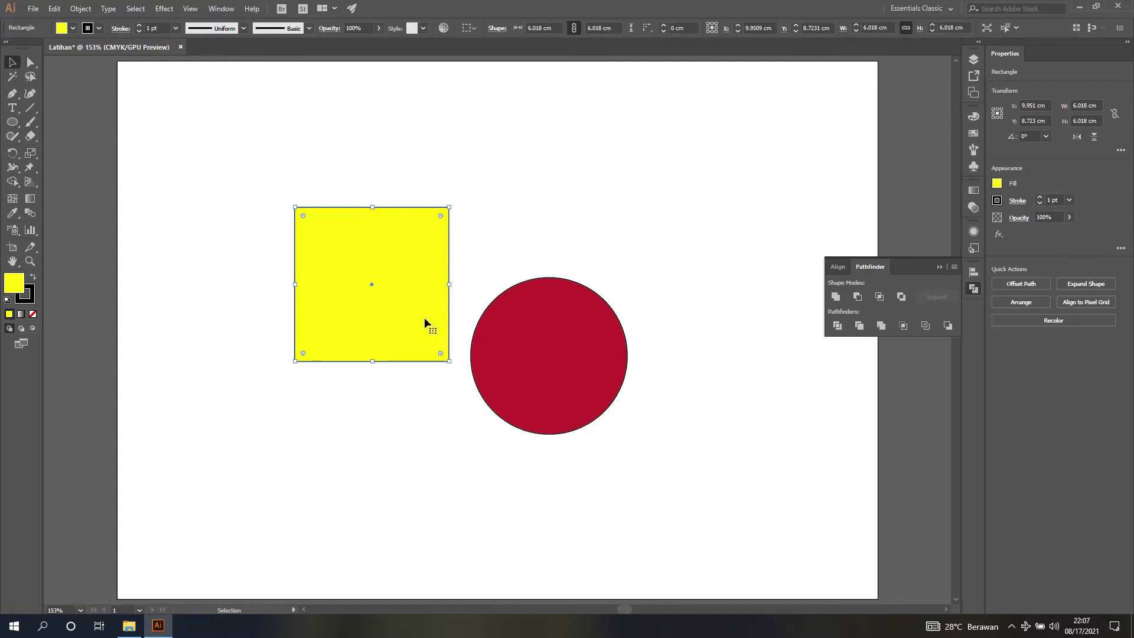
{"action": "left_click", "coordinate": [531, 321], "text": "shift"}
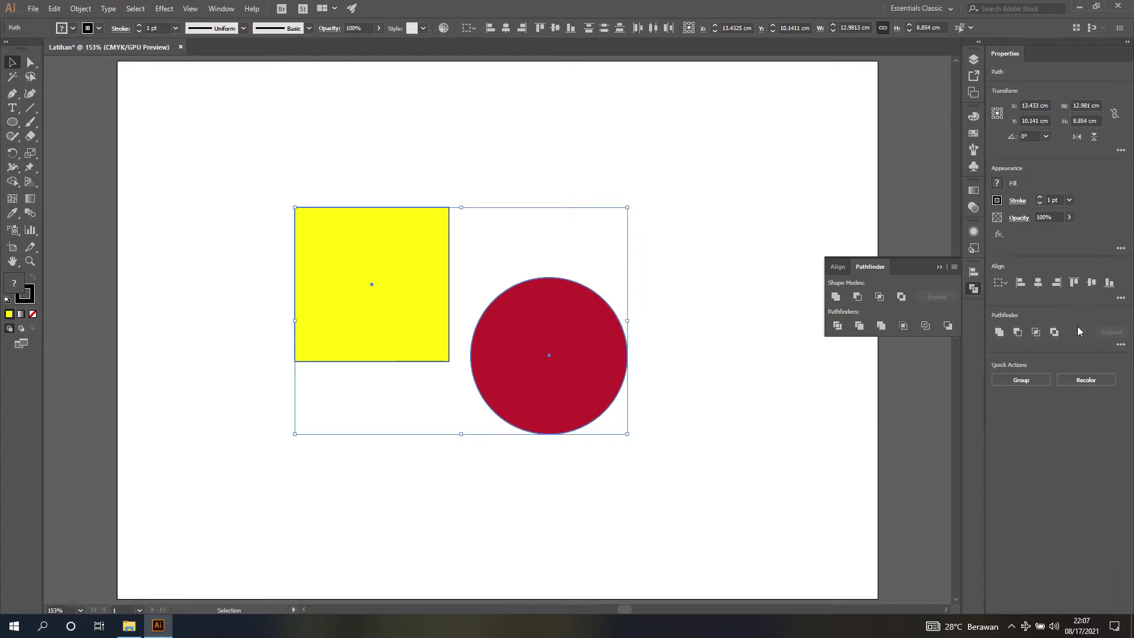
{"action": "left_click", "coordinate": [1121, 346]}
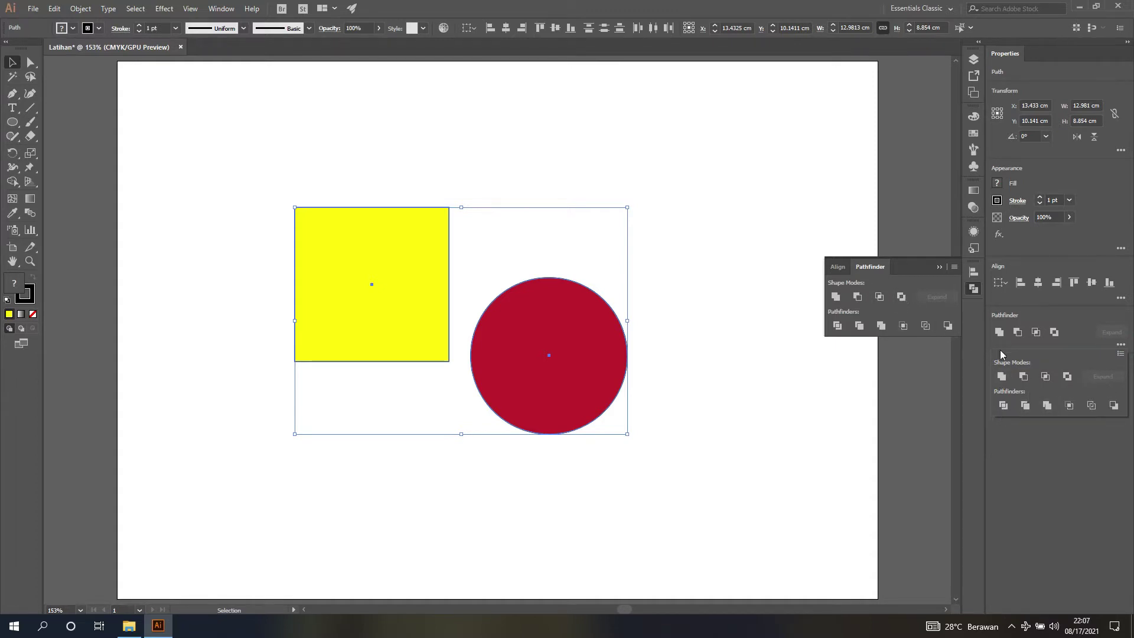
{"action": "left_click", "coordinate": [973, 287]}
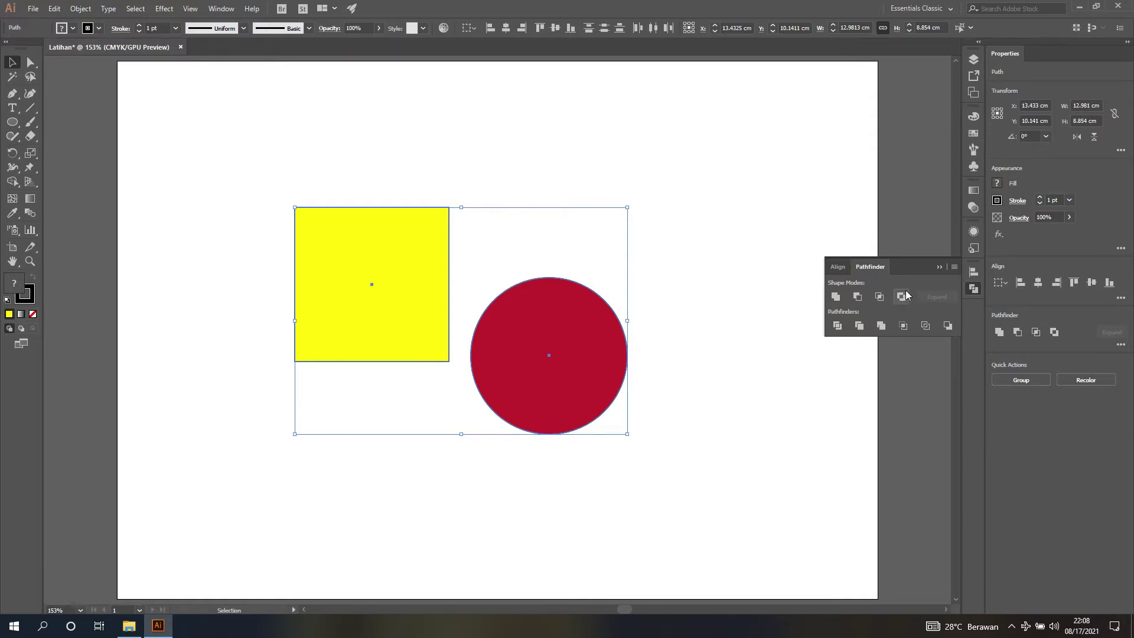
{"action": "left_click", "coordinate": [677, 218]}
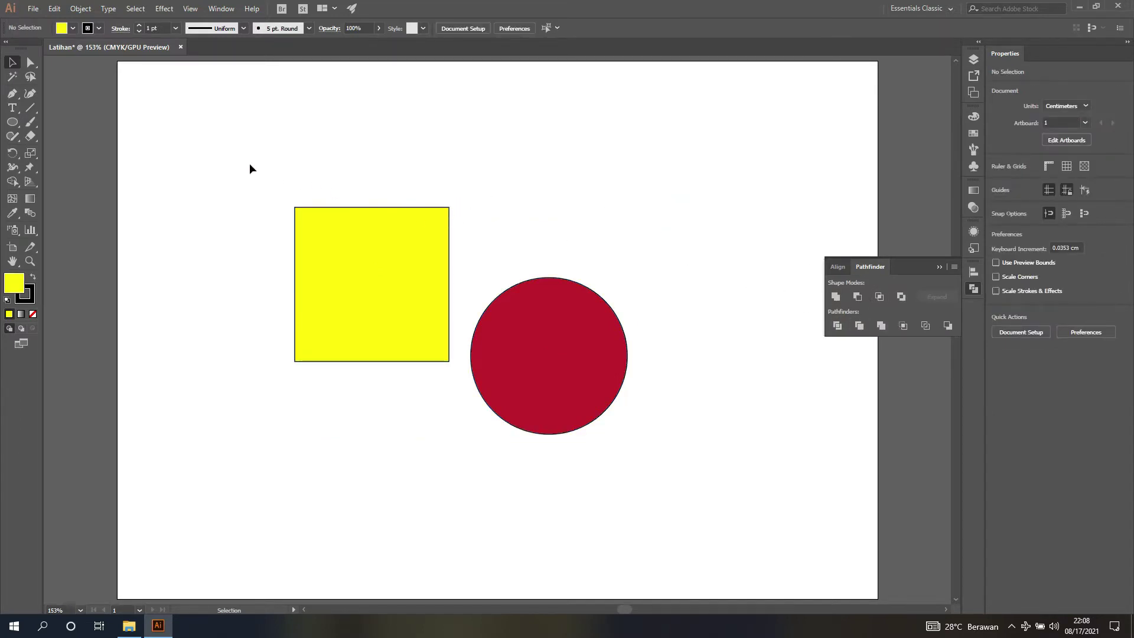
{"action": "left_click_drag", "start_coordinate": [250, 164], "coordinate": [703, 507]}
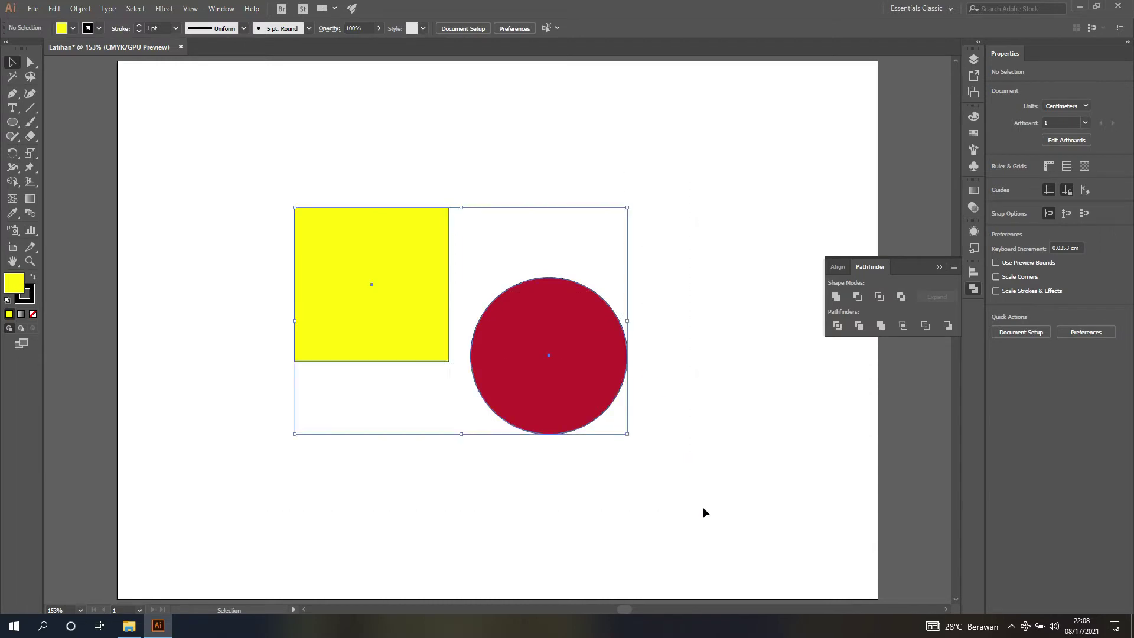
{"action": "left_click", "coordinate": [706, 231]}
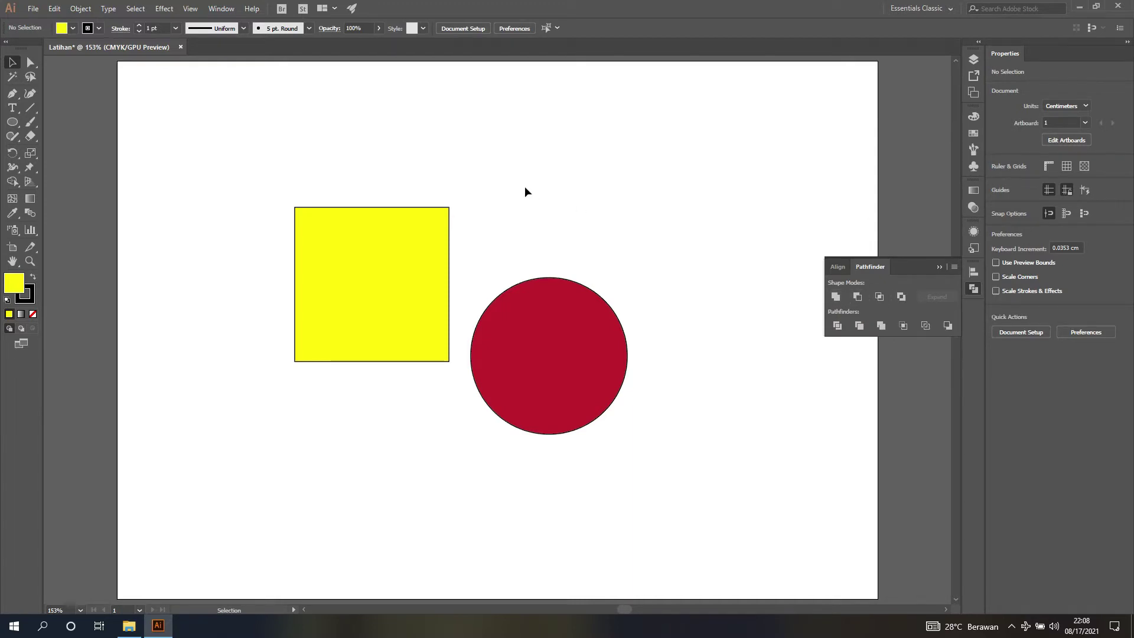
Move the circle over the square's lower-right corner and shift both overlapping shapes right toward the artboard's centre.
{"action": "left_click", "coordinate": [552, 307]}
{"action": "left_click_drag", "start_coordinate": [537, 319], "coordinate": [434, 325]}
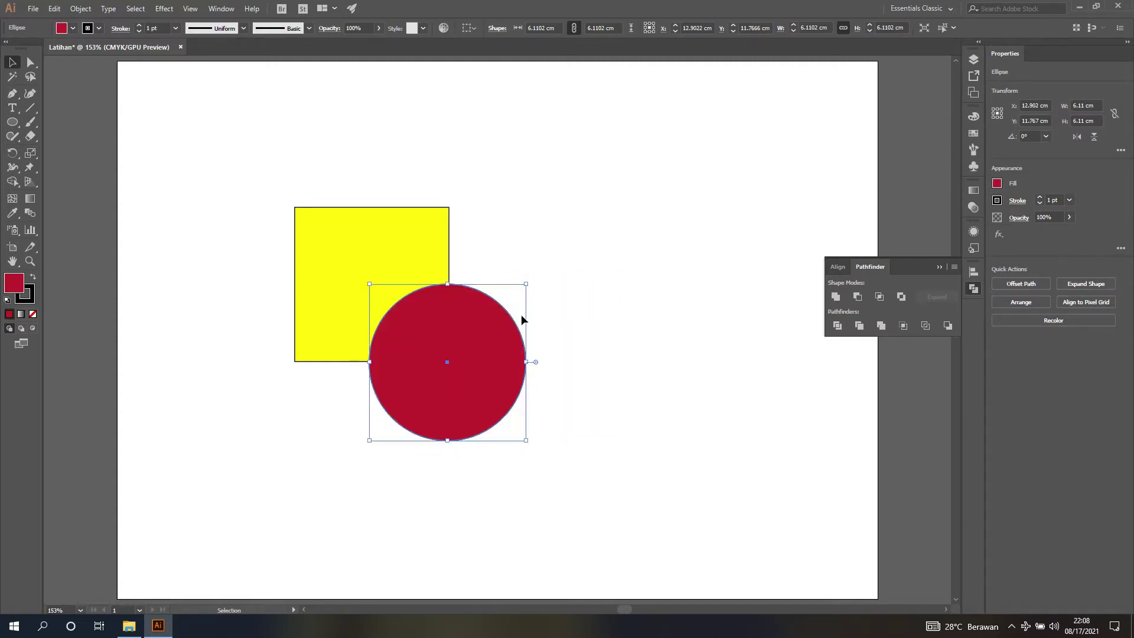
{"action": "left_click", "coordinate": [506, 206]}
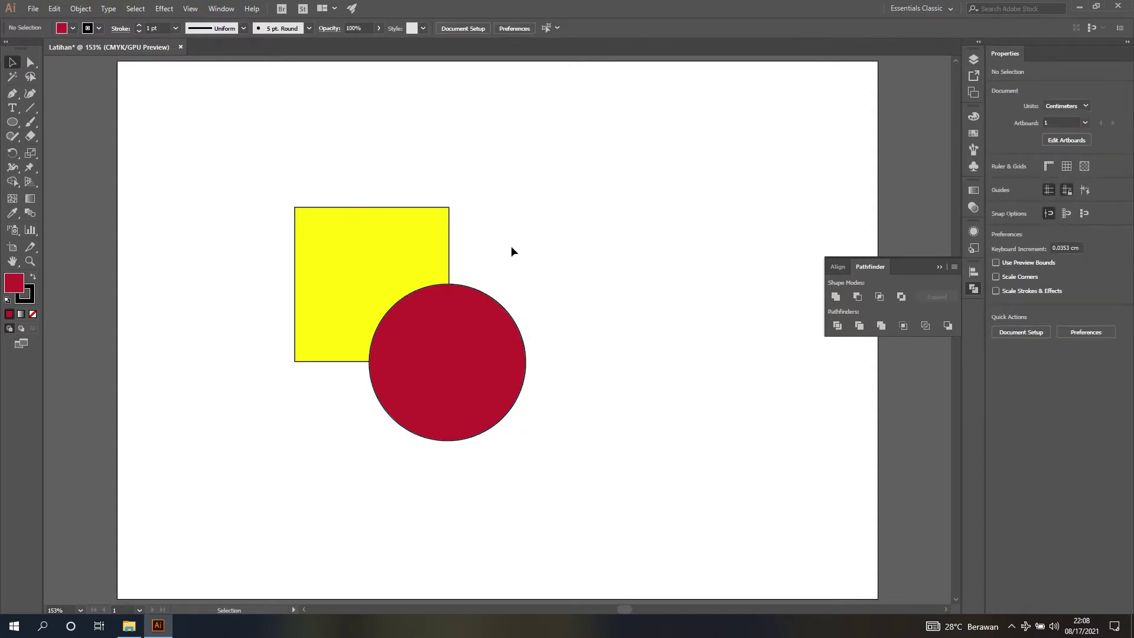
{"action": "left_click_drag", "start_coordinate": [312, 204], "coordinate": [570, 469]}
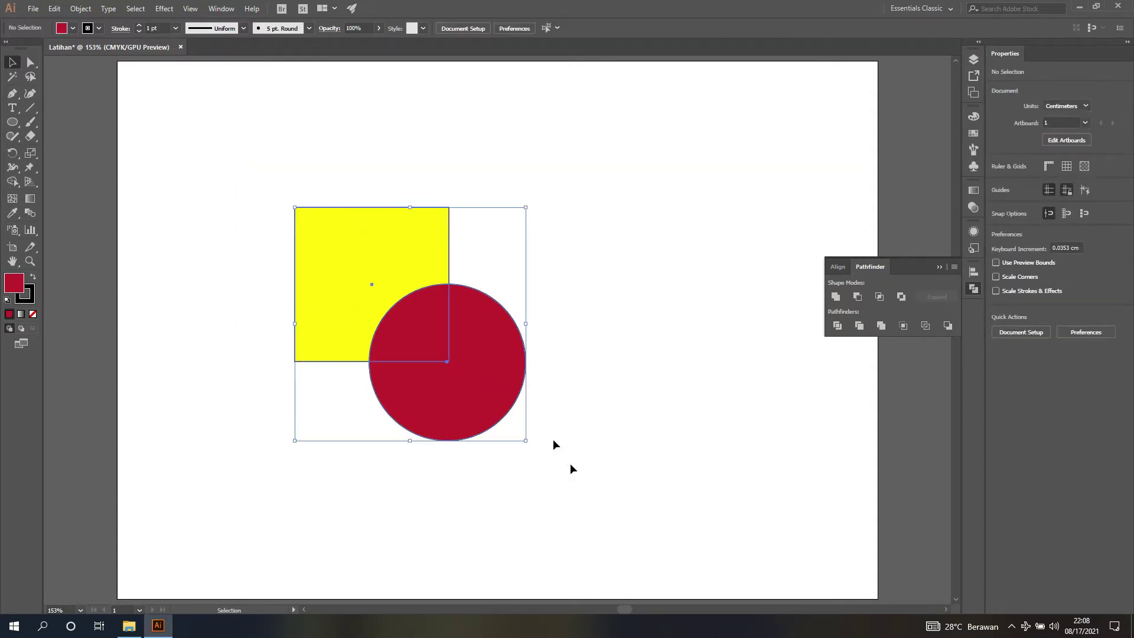
{"action": "left_click_drag", "start_coordinate": [408, 262], "coordinate": [473, 270]}
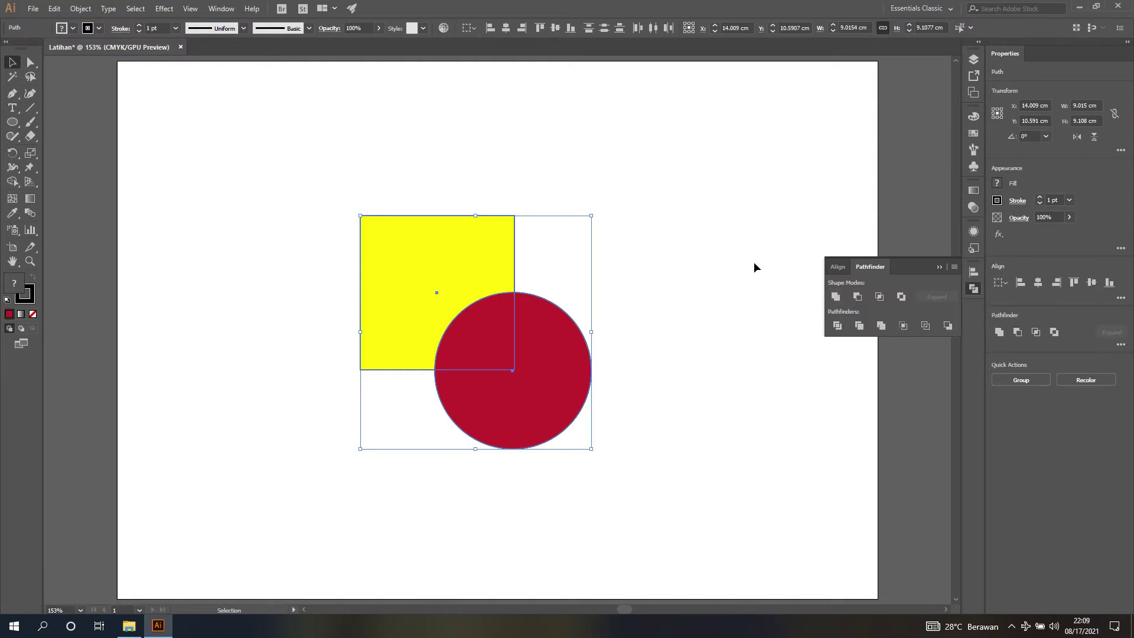
{"action": "left_click", "coordinate": [691, 255]}
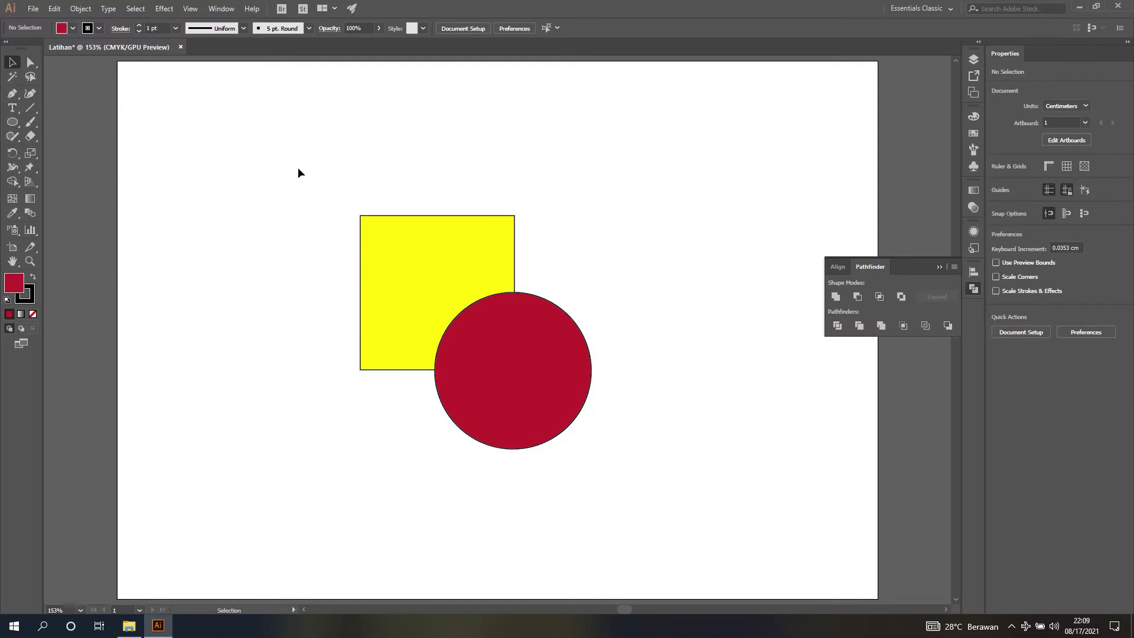
Unite the overlapping square and circle with Pathfinder and move the merged shape up and to the left.
{"action": "left_click_drag", "start_coordinate": [297, 169], "coordinate": [686, 499]}
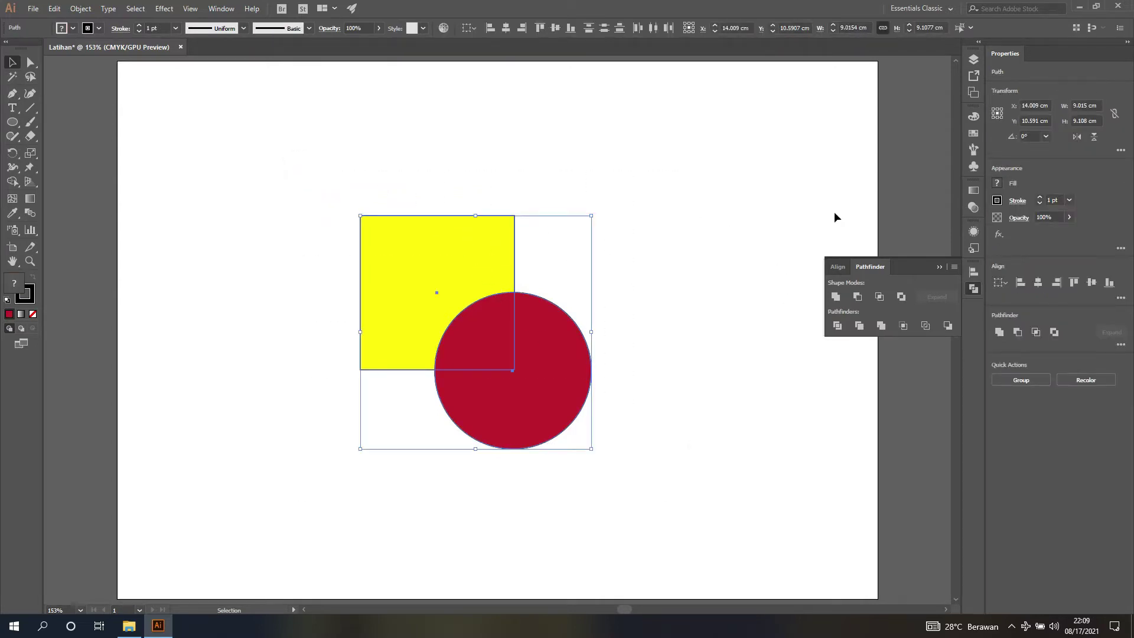
{"action": "left_click", "coordinate": [836, 298]}
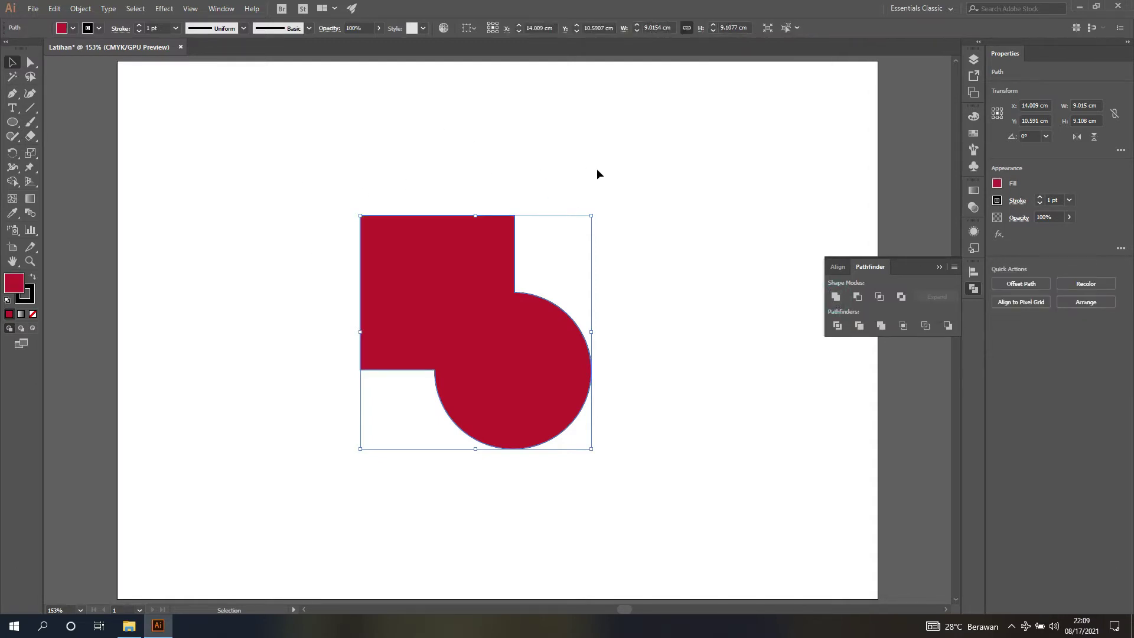
{"action": "left_click_drag", "start_coordinate": [485, 294], "coordinate": [380, 243]}
Undo the merged shape's move and the Unite operation.
{"action": "key", "text": "ctrl+z"}
{"action": "key", "text": "ctrl+z"}
{"action": "key", "text": "ctrl+z"}
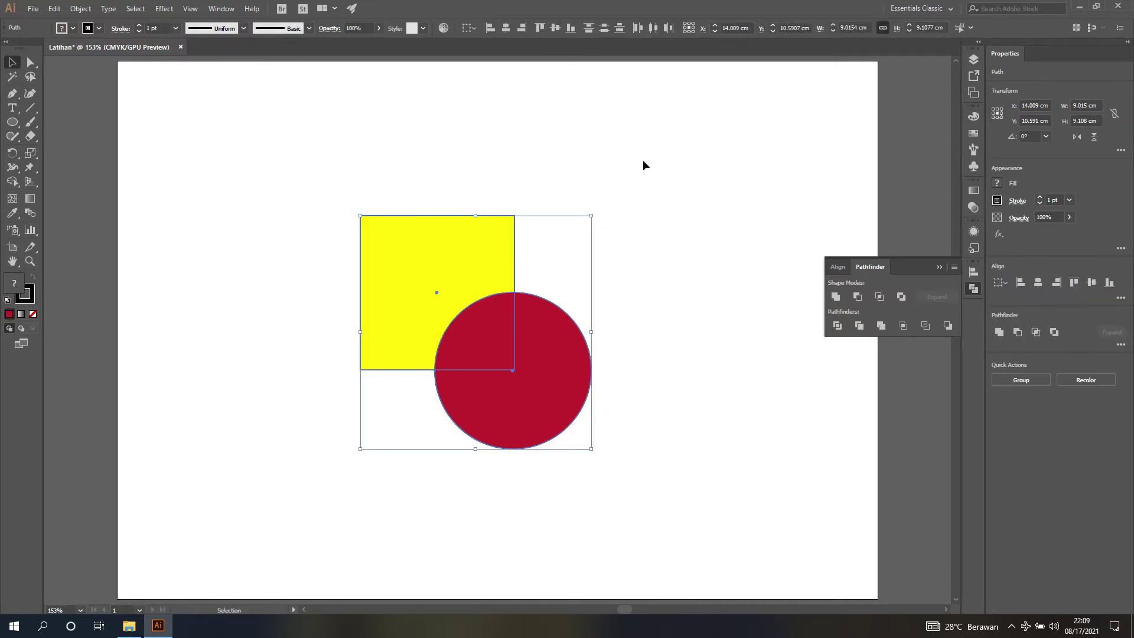
Check the stacking order of the circle and square in Layers, and unite both shapes into one with Pathfinder.
{"action": "left_click", "coordinate": [975, 59]}
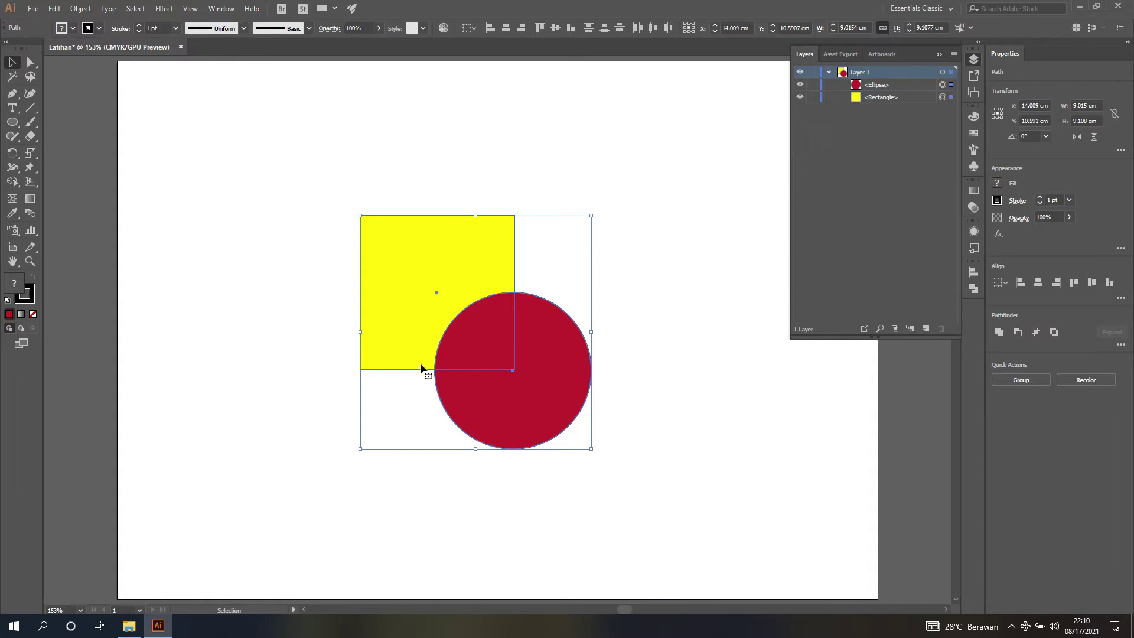
{"action": "left_click", "coordinate": [636, 172]}
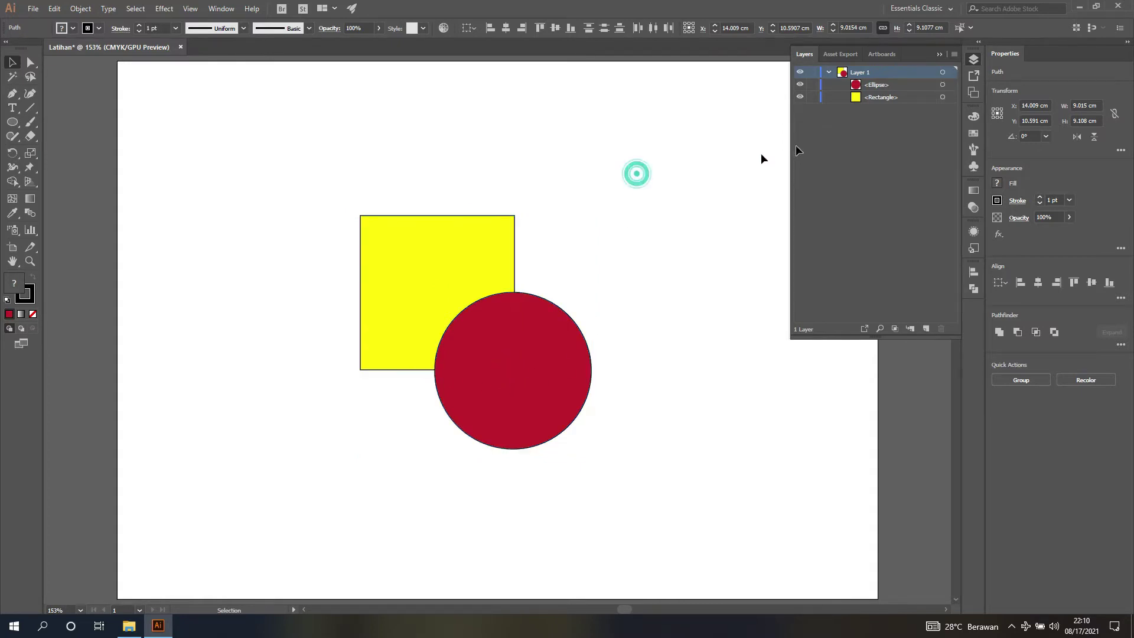
{"action": "left_click_drag", "start_coordinate": [324, 175], "coordinate": [619, 480]}
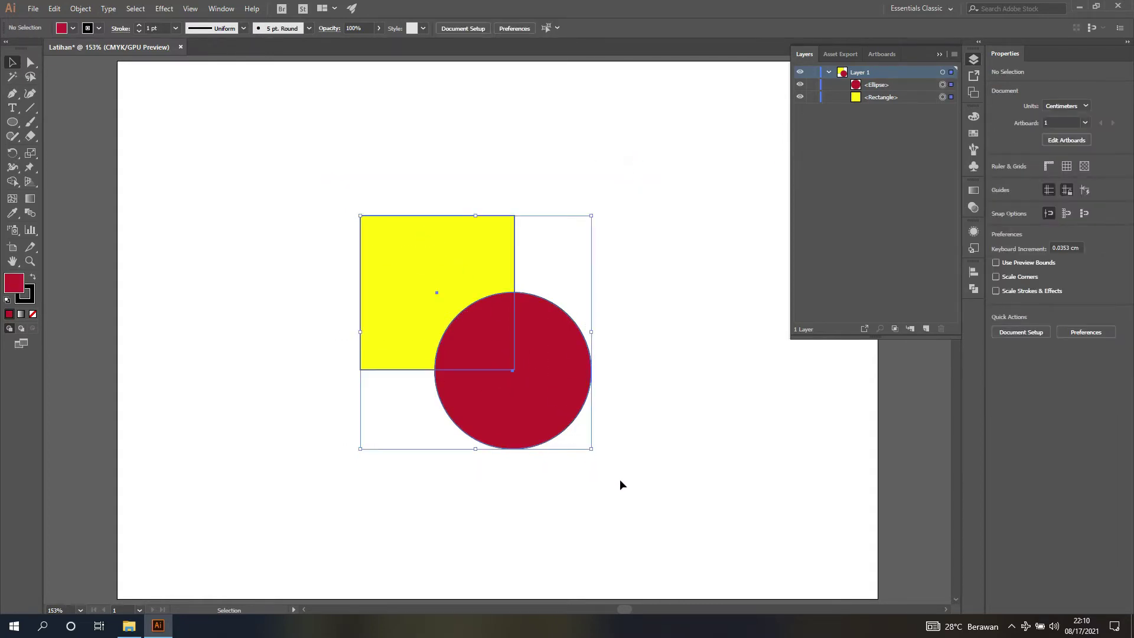
{"action": "left_click", "coordinate": [973, 288]}
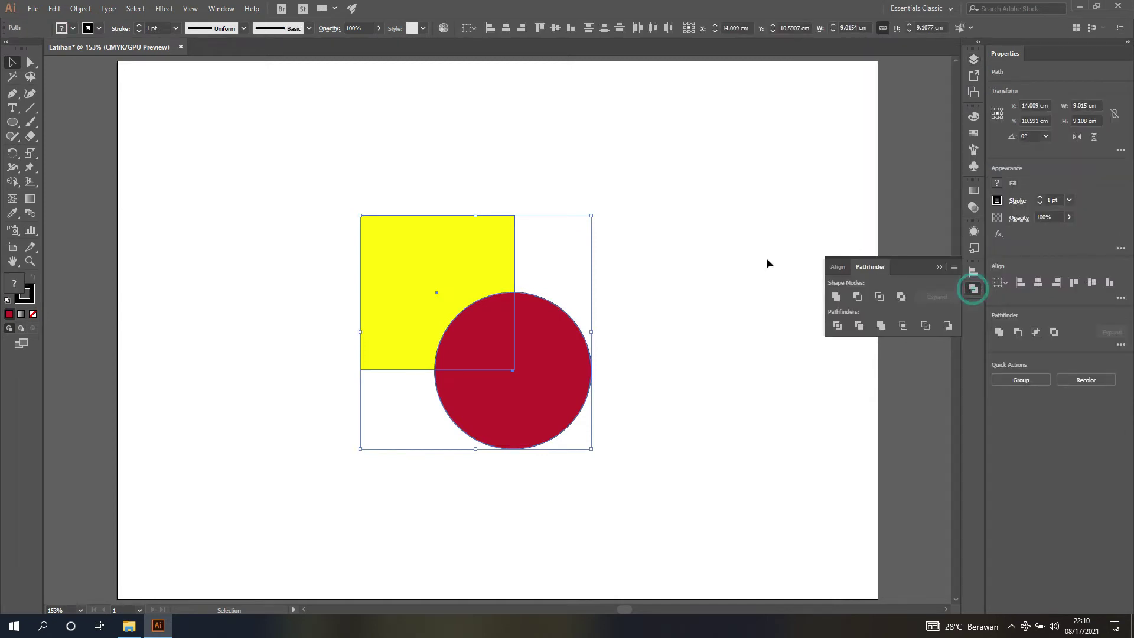
{"action": "left_click", "coordinate": [835, 296]}
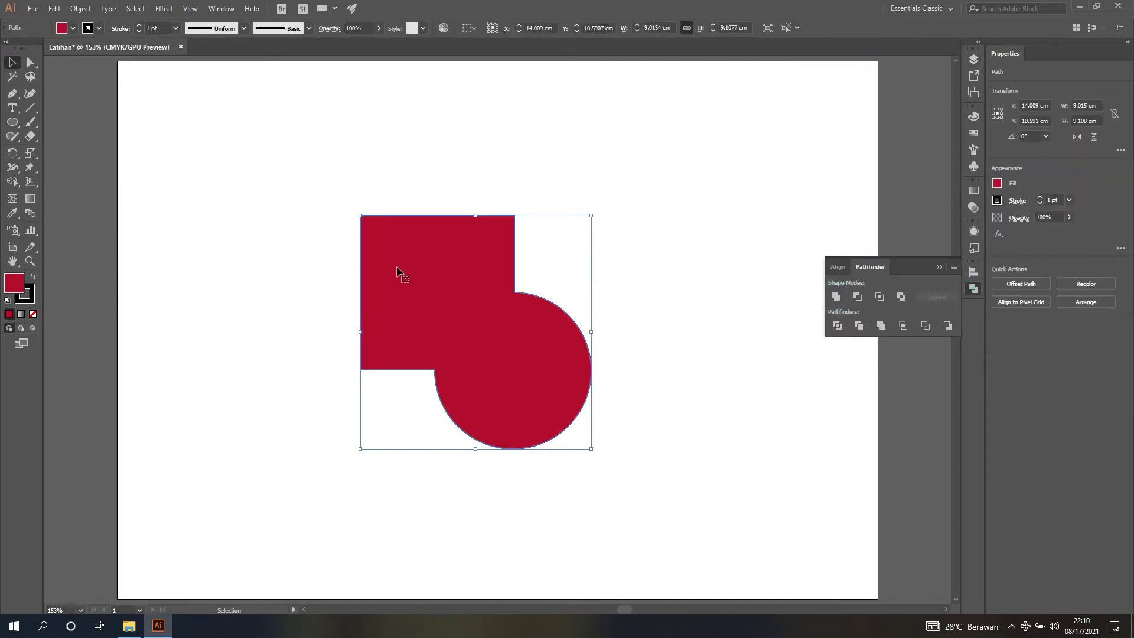
Check the merged path in Layers and undo the Unite to restore the separate square and circle.
{"action": "left_click", "coordinate": [973, 57]}
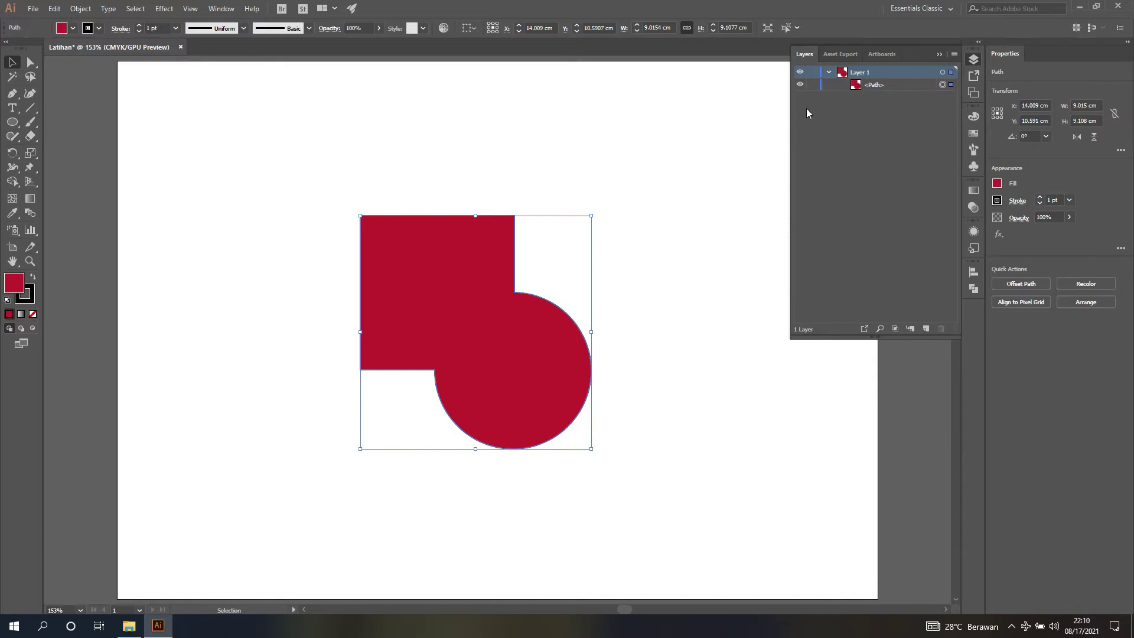
{"action": "left_click", "coordinate": [974, 288]}
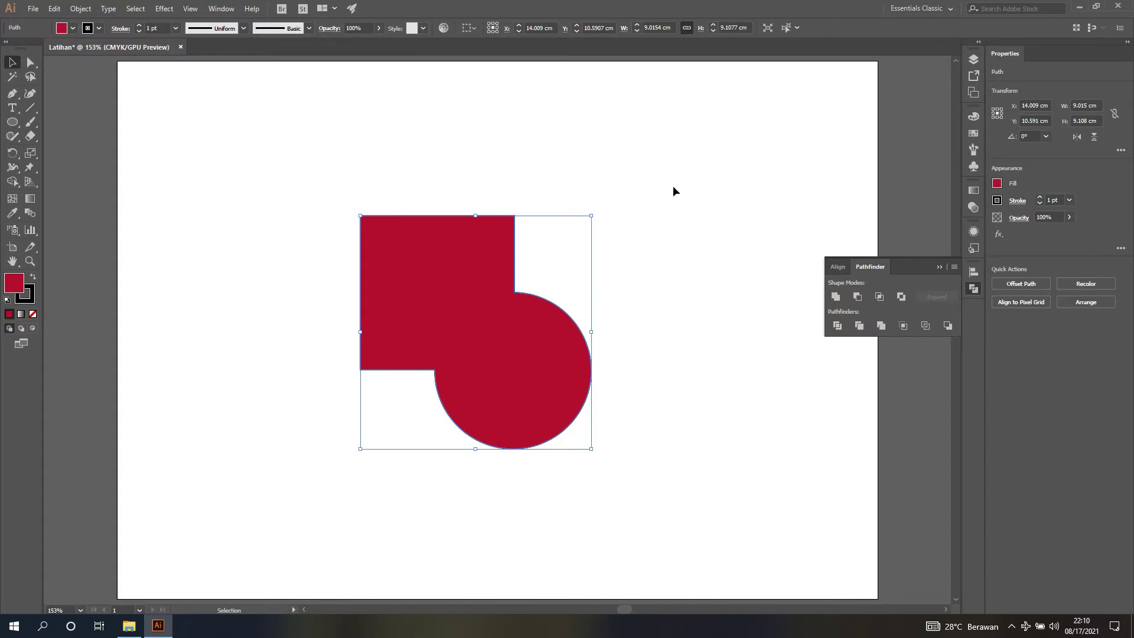
{"action": "key", "text": "ctrl+z"}
{"action": "key", "text": "ctrl+z"}
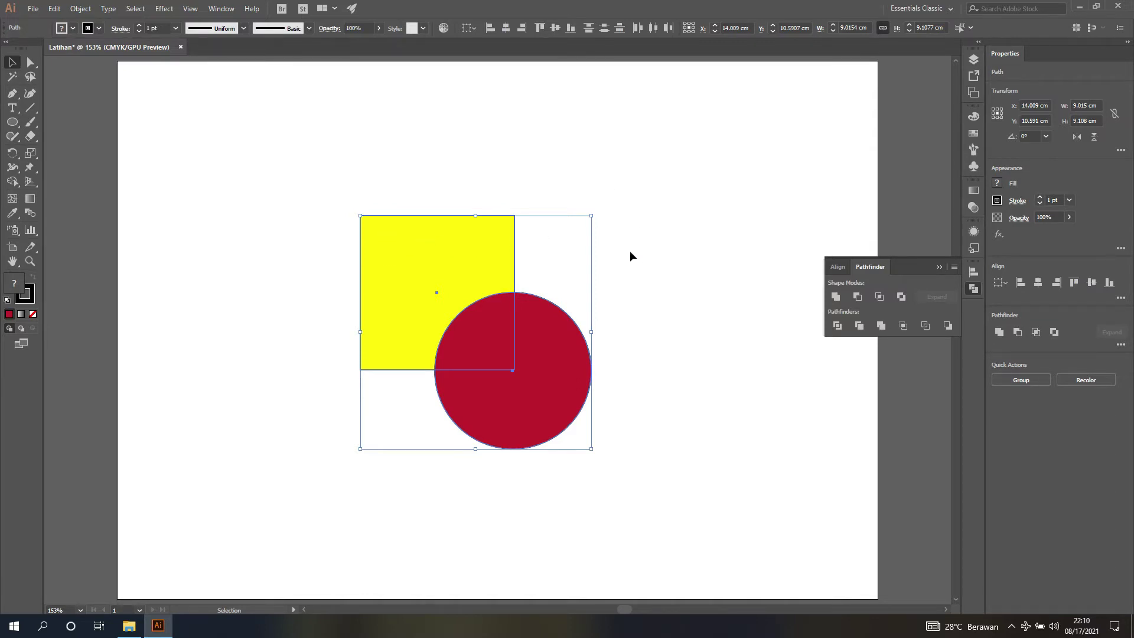
Shift the overlapping square and circle left to about X 7.18 cm and place a copy of the pair at about X 18.85 cm.
{"action": "left_click_drag", "start_coordinate": [476, 276], "coordinate": [592, 264]}
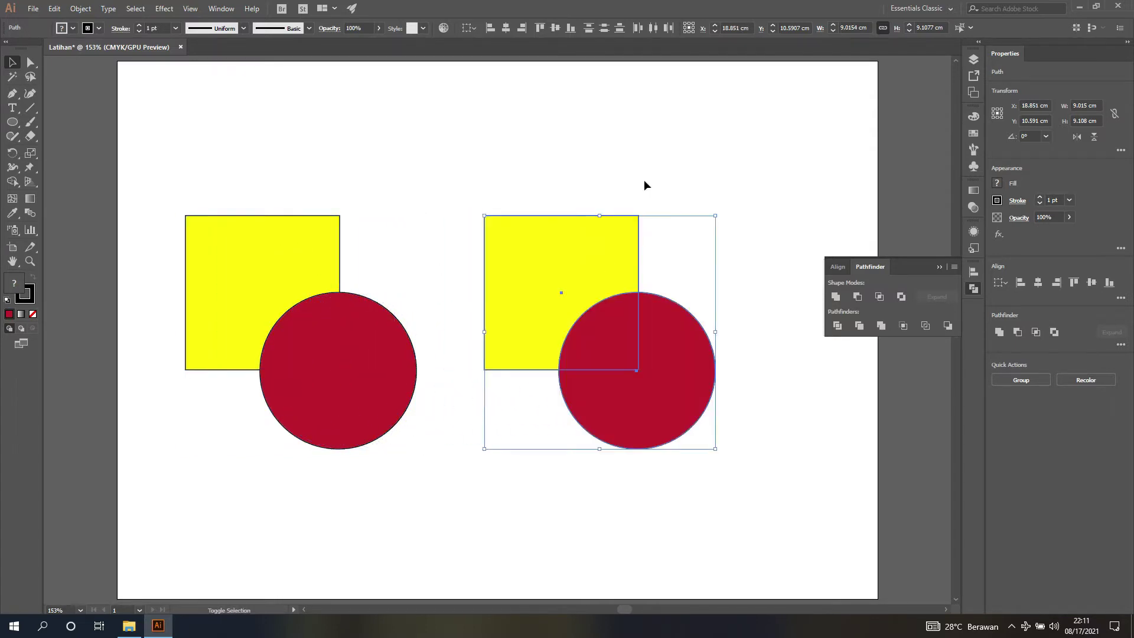
{"action": "left_click", "coordinate": [611, 173]}
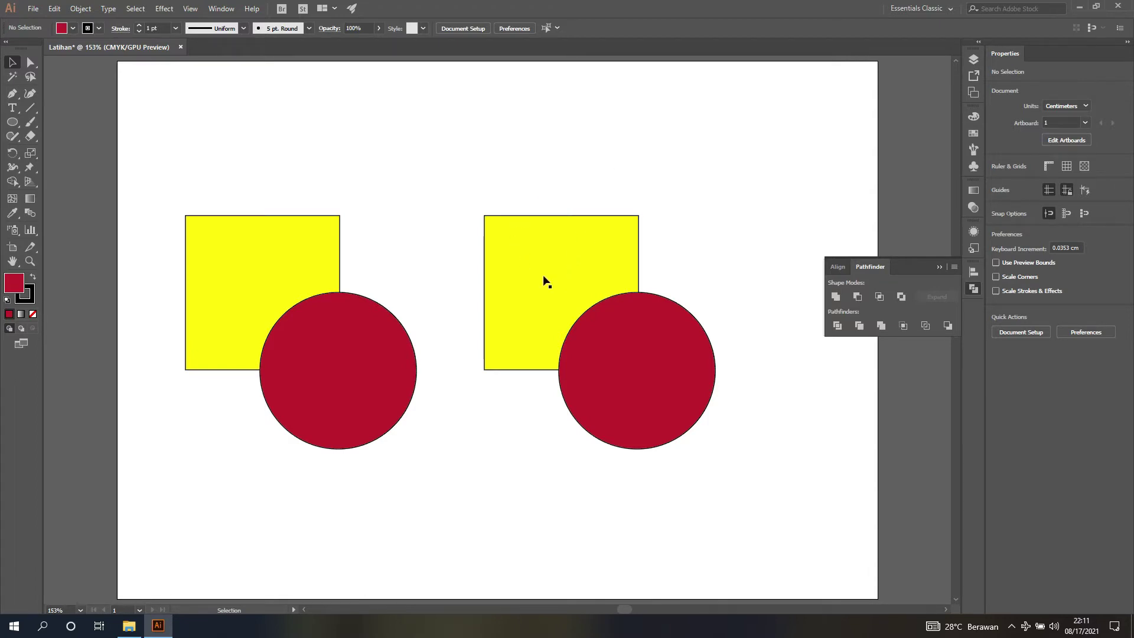
Move the left pair's square above its circle in the Layers stacking order, and undo that reorder.
{"action": "left_click", "coordinate": [973, 60]}
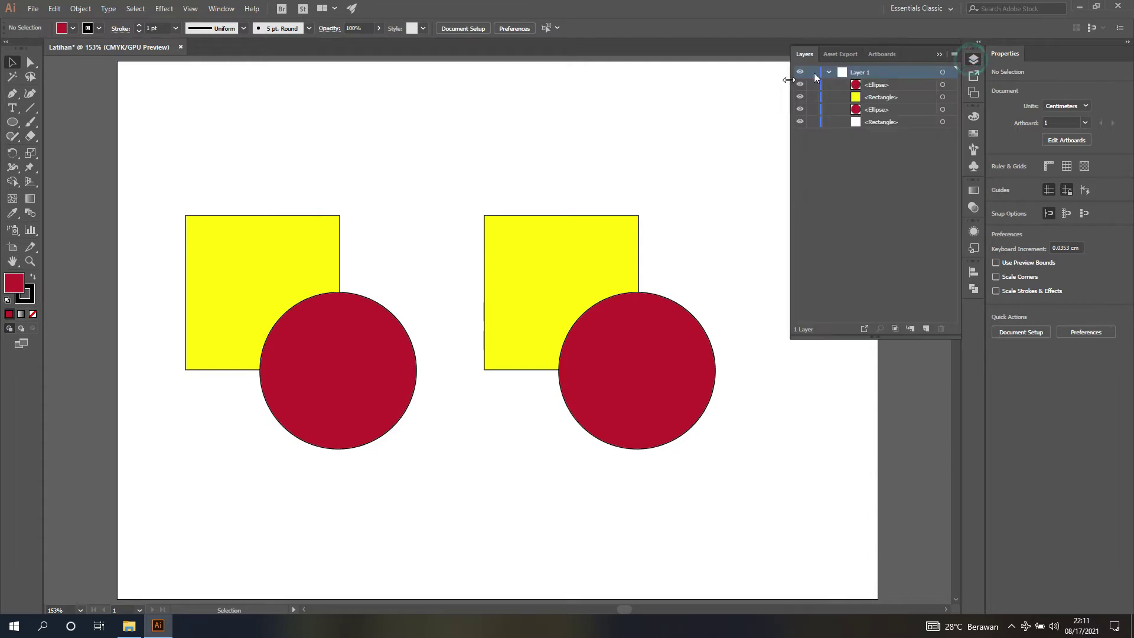
{"action": "left_click", "coordinate": [873, 112]}
{"action": "left_click", "coordinate": [880, 123]}
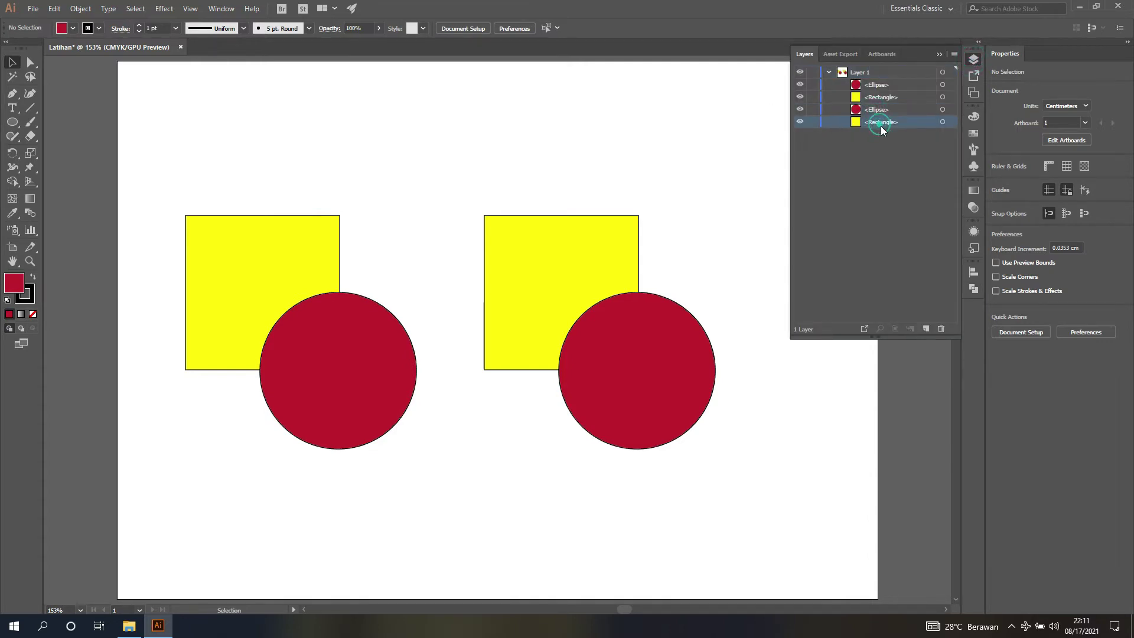
{"action": "left_click", "coordinate": [586, 251]}
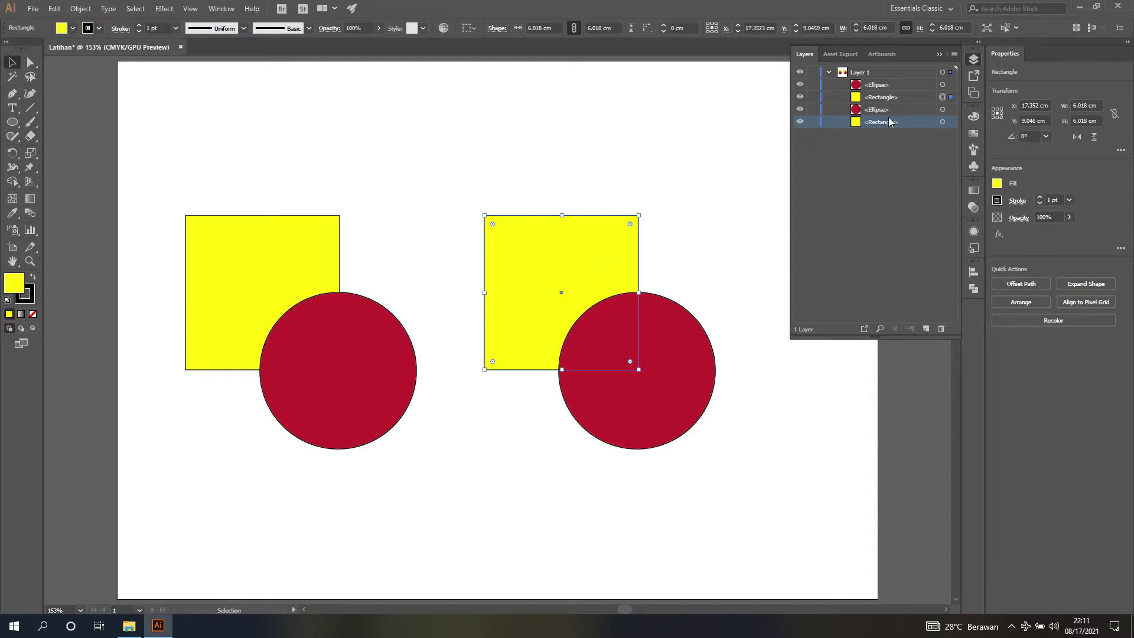
{"action": "left_click_drag", "start_coordinate": [886, 123], "coordinate": [885, 108]}
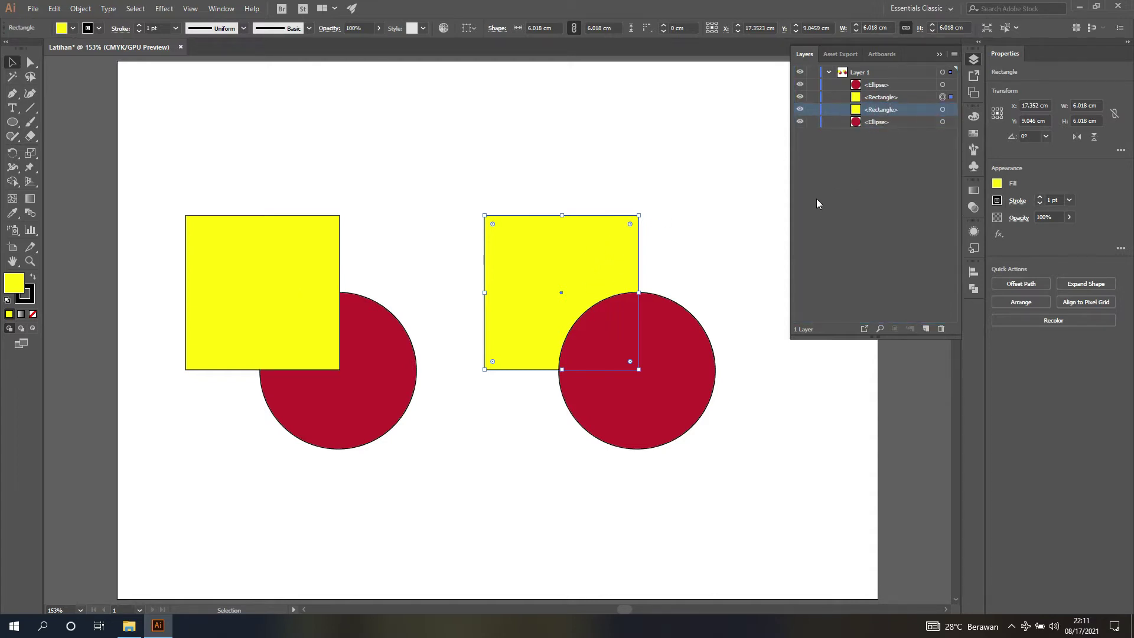
{"action": "key", "text": "ctrl+z"}
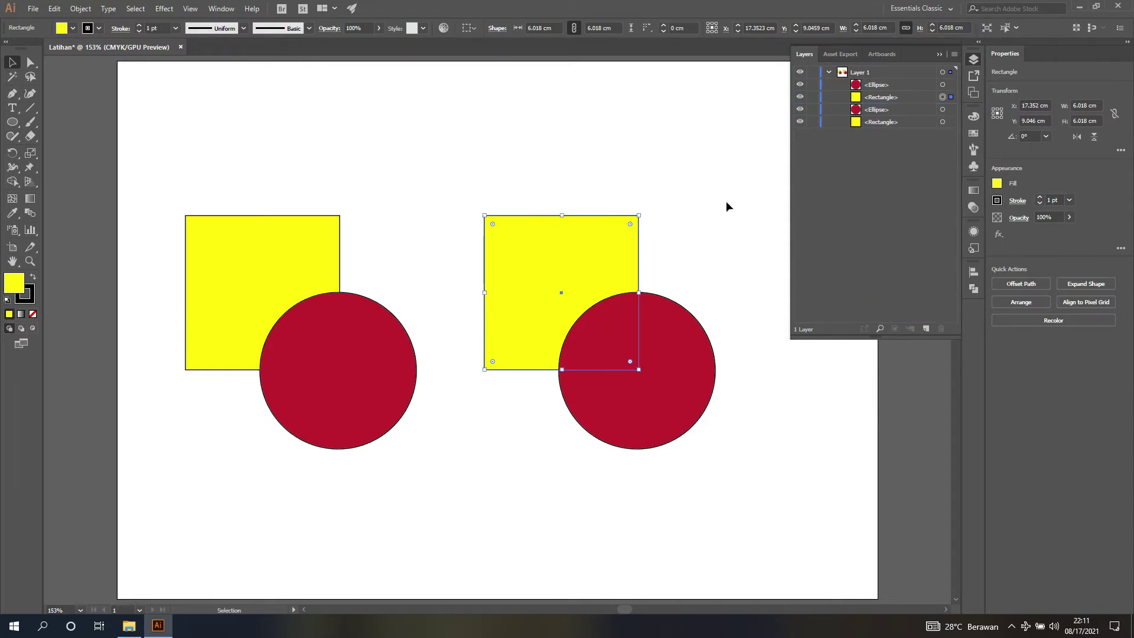
Place the right pair's square above its circle in the Layers stacking order.
{"action": "left_click", "coordinate": [727, 202]}
{"action": "left_click", "coordinate": [612, 247]}
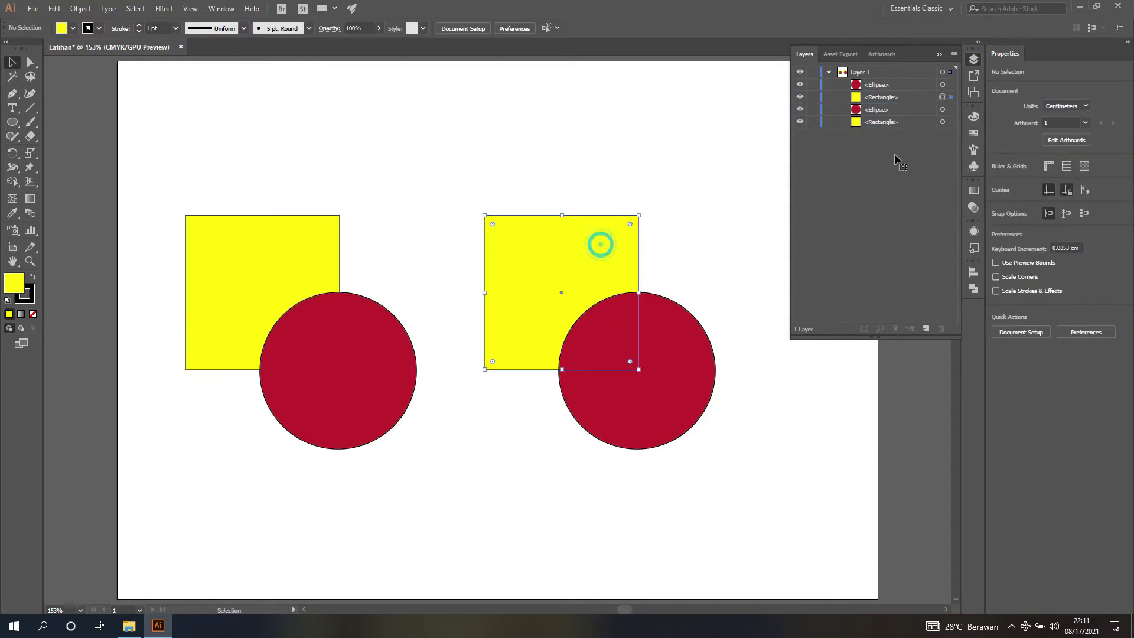
{"action": "left_click", "coordinate": [895, 99]}
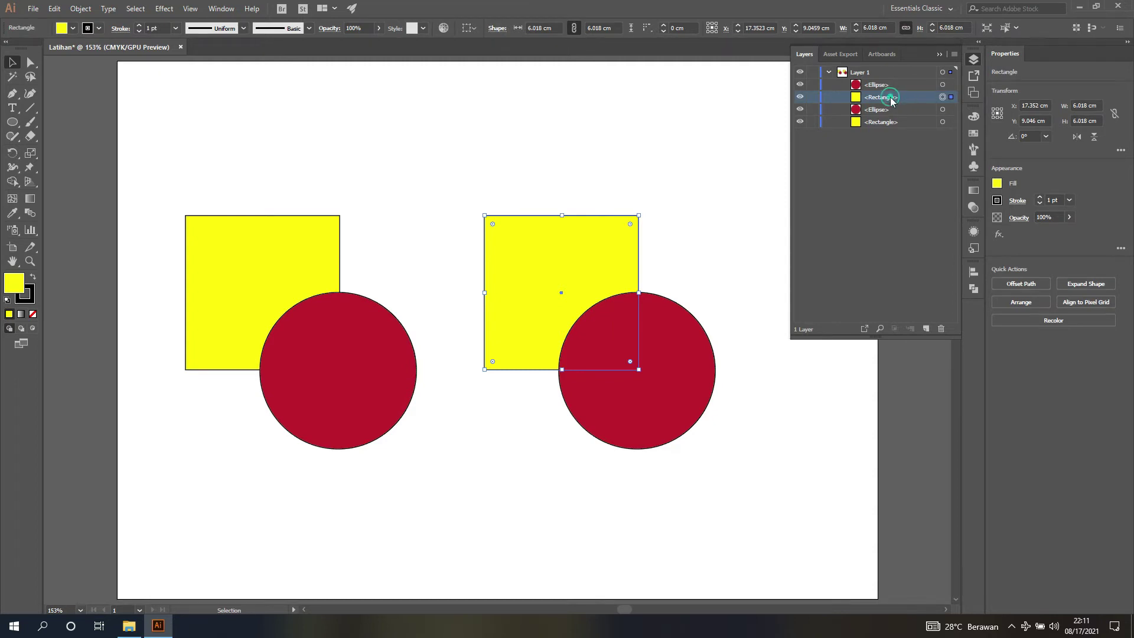
{"action": "left_click_drag", "start_coordinate": [886, 96], "coordinate": [885, 83]}
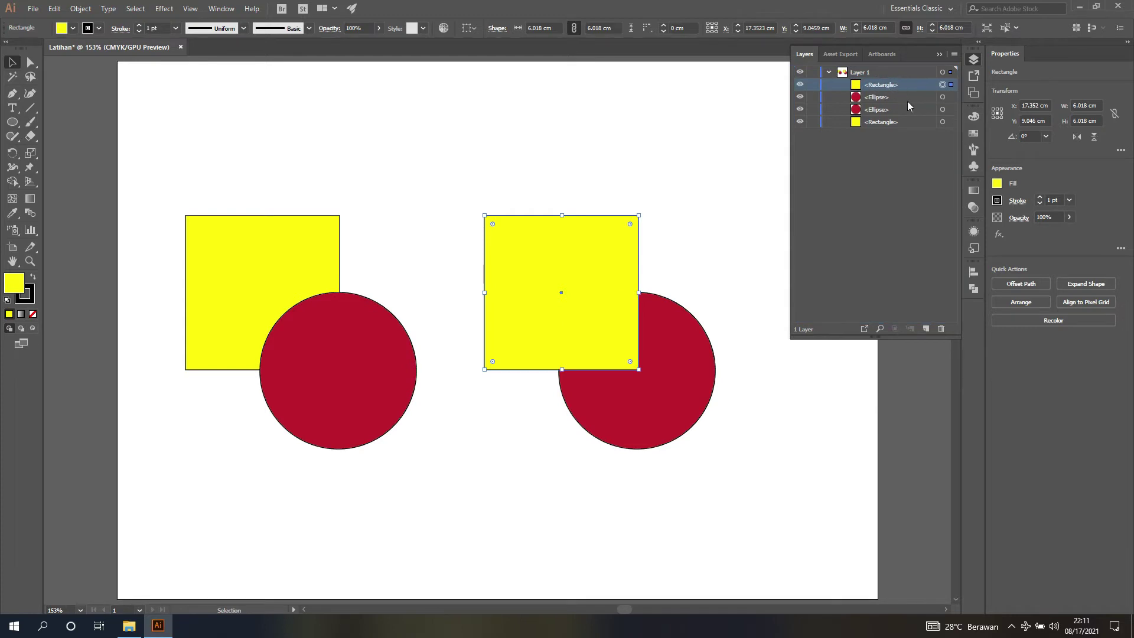
{"action": "left_click", "coordinate": [707, 245]}
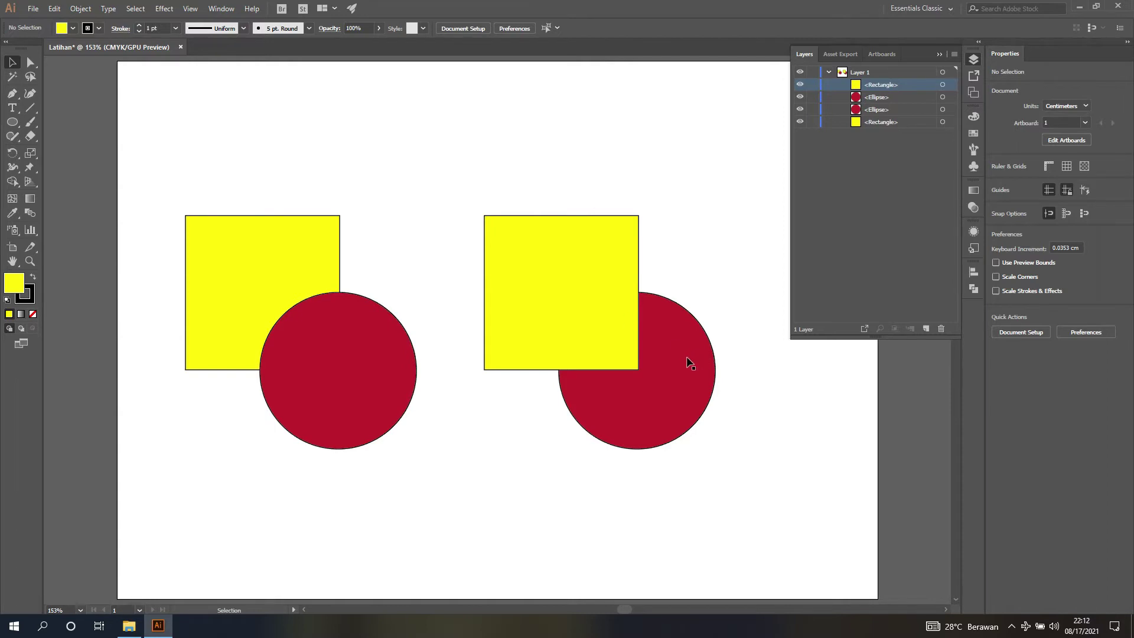
Unite the left square and circle with Pathfinder, and unite the right square and circle separately.
{"action": "left_click", "coordinate": [615, 177]}
{"action": "left_click_drag", "start_coordinate": [144, 173], "coordinate": [438, 491]}
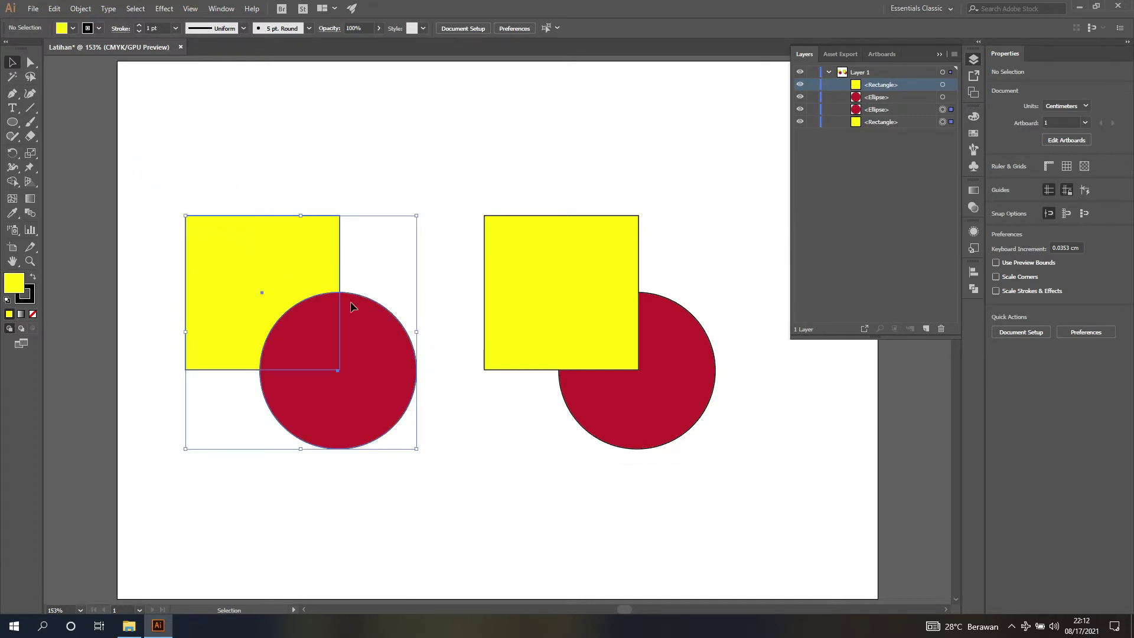
{"action": "left_click", "coordinate": [974, 289]}
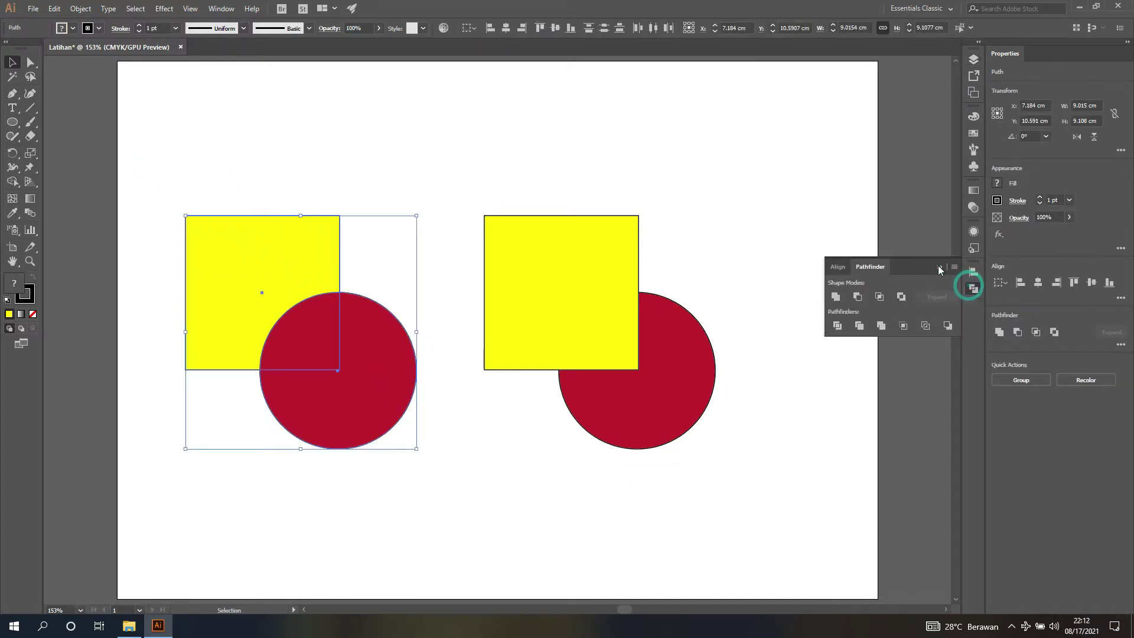
{"action": "left_click", "coordinate": [836, 297]}
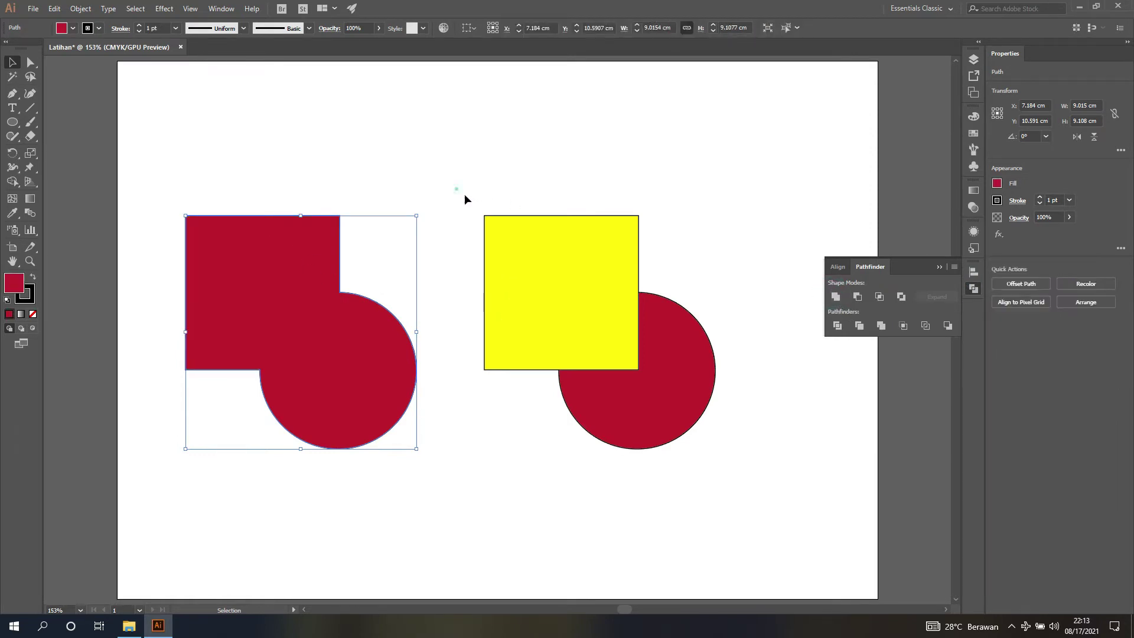
{"action": "left_click_drag", "start_coordinate": [455, 188], "coordinate": [761, 482]}
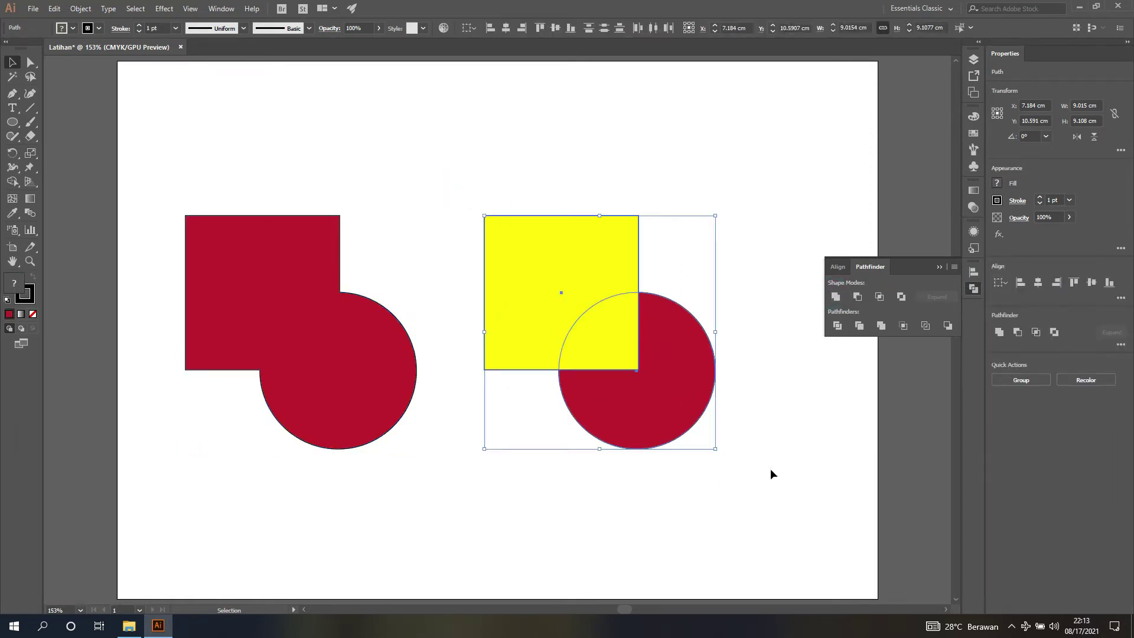
{"action": "left_click", "coordinate": [837, 296]}
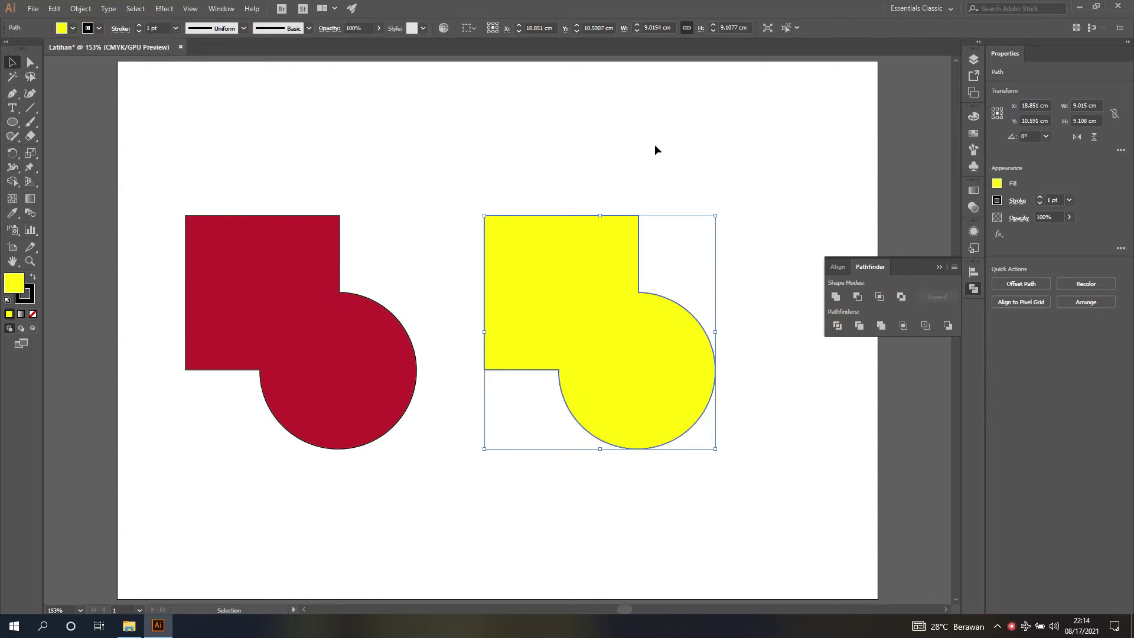
Undo the Unite operations on both pairs and deselect everything.
{"action": "key", "text": "ctrl+z"}
{"action": "key", "text": "ctrl+z"}
{"action": "key", "text": "ctrl+z"}
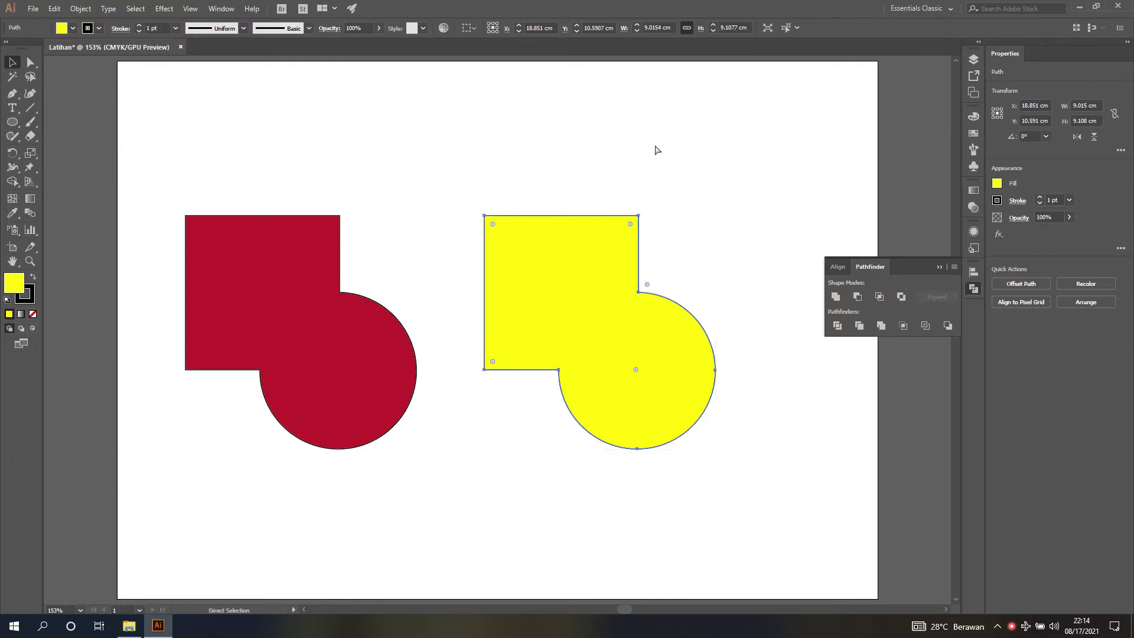
{"action": "left_click", "coordinate": [499, 177]}
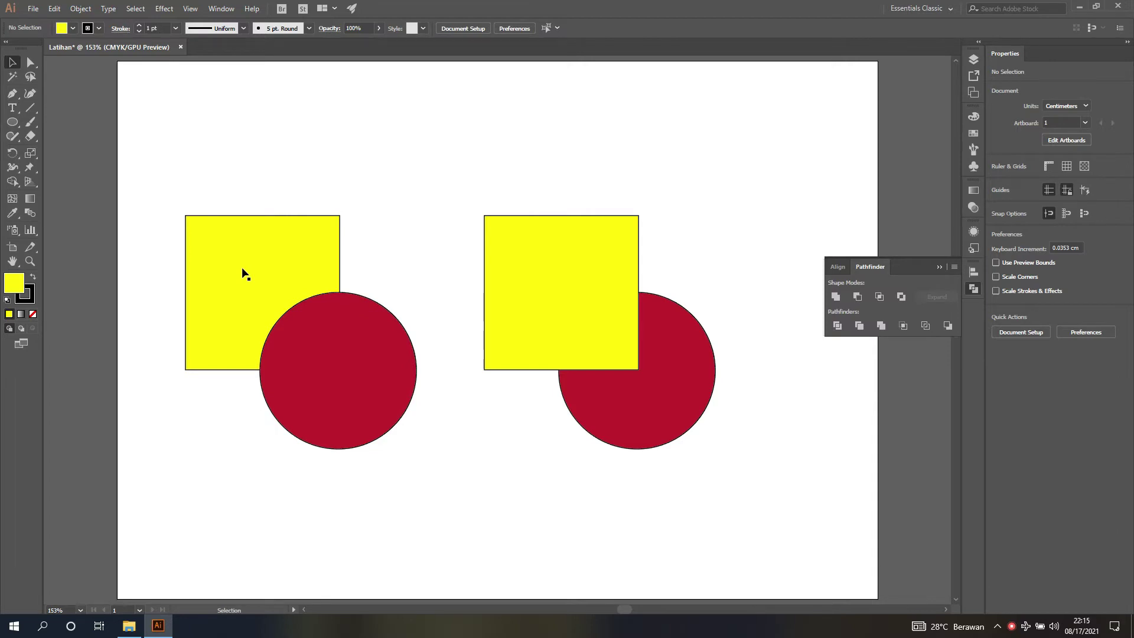
Apply Pathfinder Unite again to the left pair and to the right pair, each as its own shape.
{"action": "left_click_drag", "start_coordinate": [147, 183], "coordinate": [441, 480]}
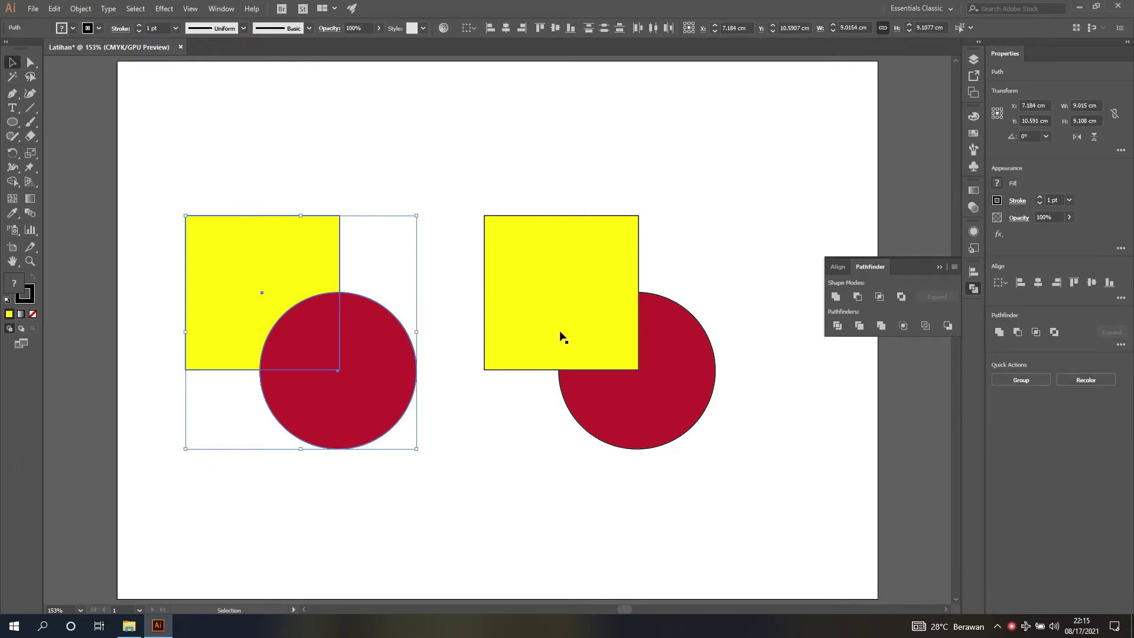
{"action": "left_click", "coordinate": [836, 296]}
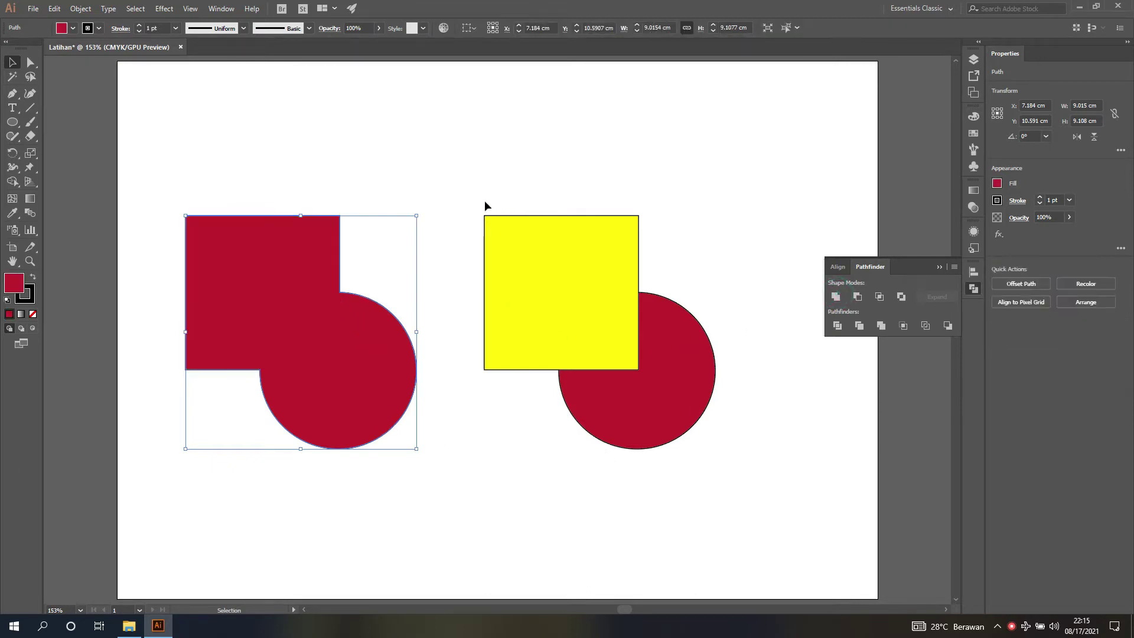
{"action": "left_click_drag", "start_coordinate": [455, 192], "coordinate": [744, 470]}
{"action": "left_click", "coordinate": [836, 297]}
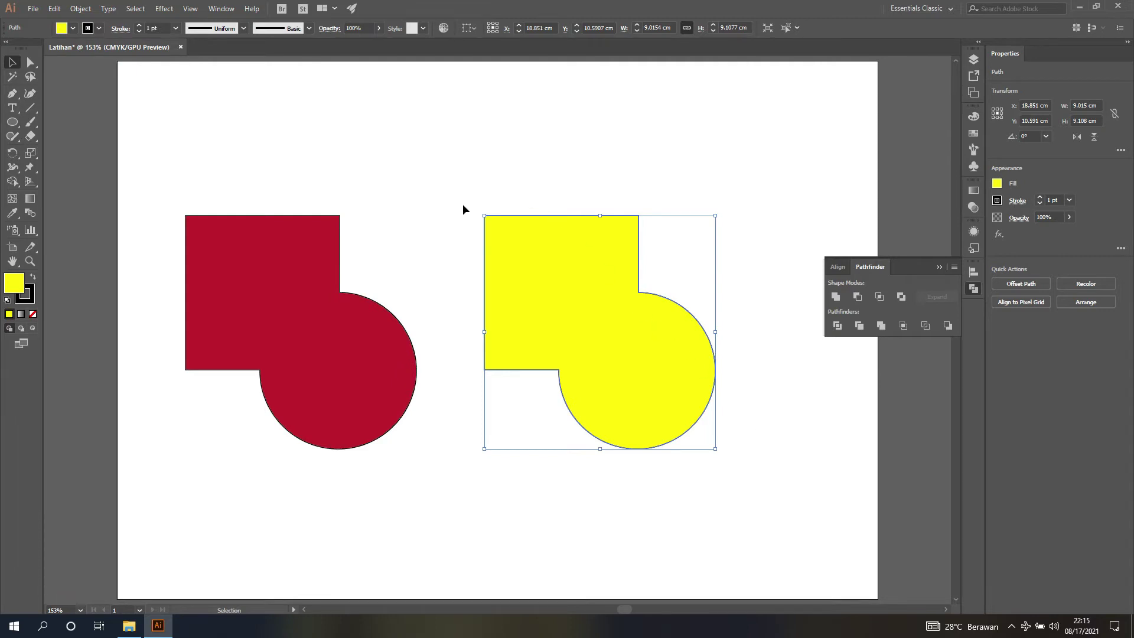
Restore both pairs to separate squares and circles by undoing the repeated Unite operations, and clear the selection.
{"action": "key", "text": "ctrl+z"}
{"action": "key", "text": "ctrl+z"}
{"action": "key", "text": "ctrl+z"}
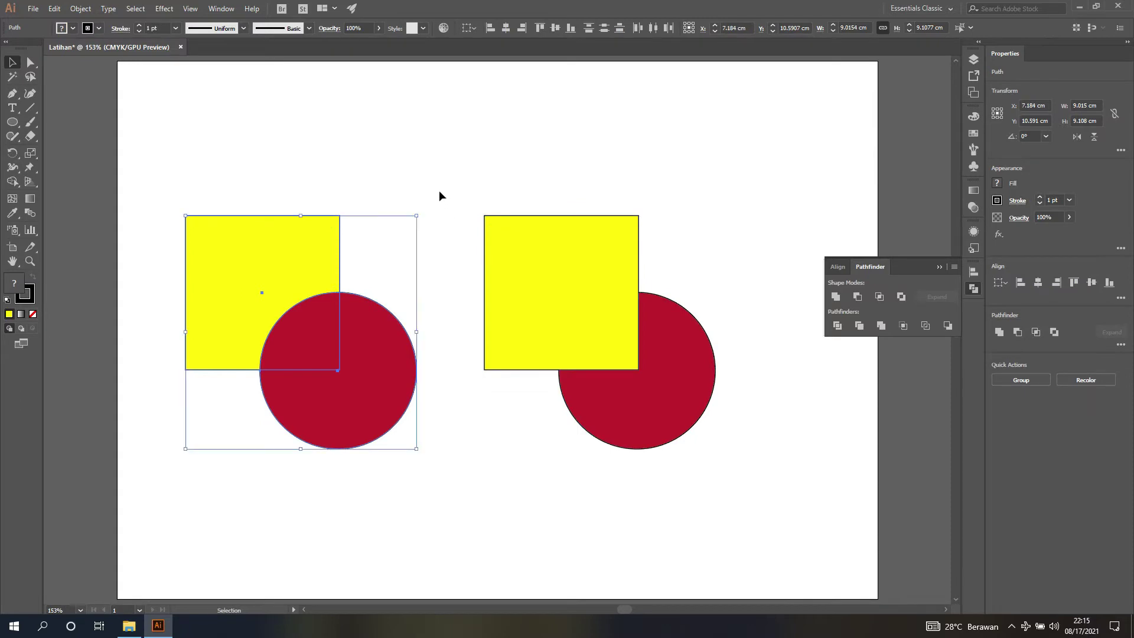
{"action": "left_click", "coordinate": [439, 192]}
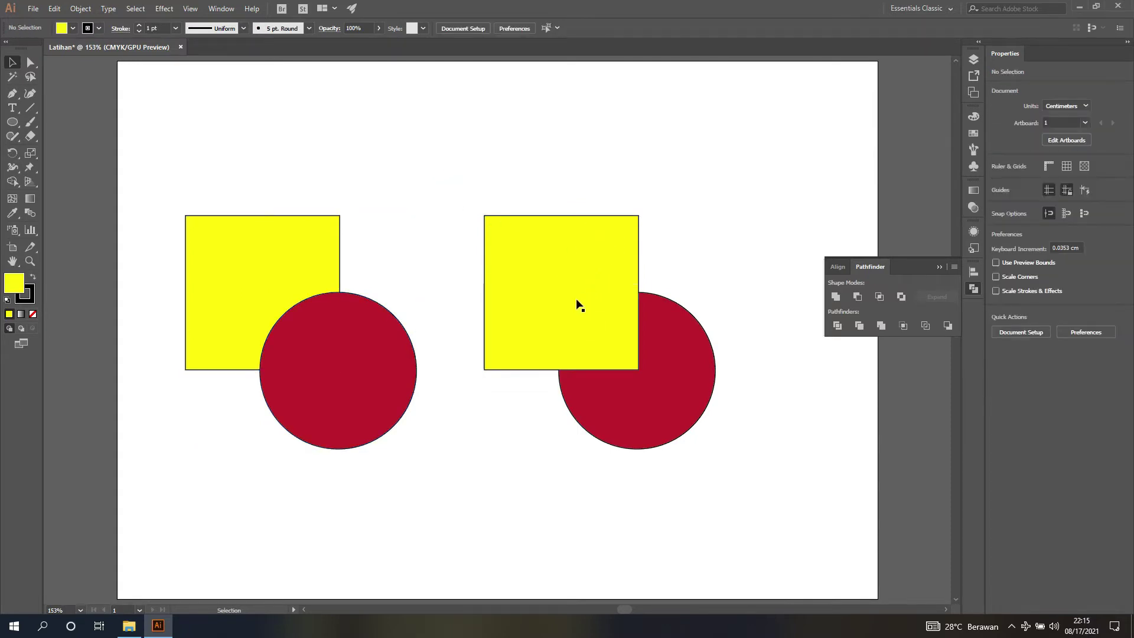
Examine the right square's place in the Layers stacking order and the Arrange options available for it.
{"action": "left_click", "coordinate": [972, 59]}
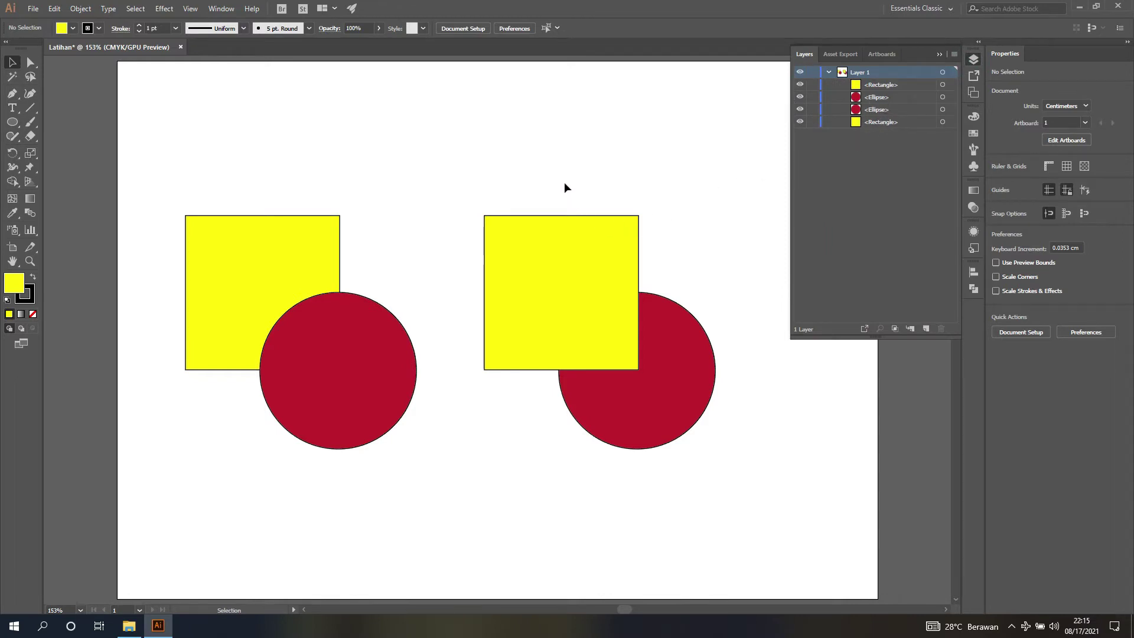
{"action": "left_click", "coordinate": [541, 267]}
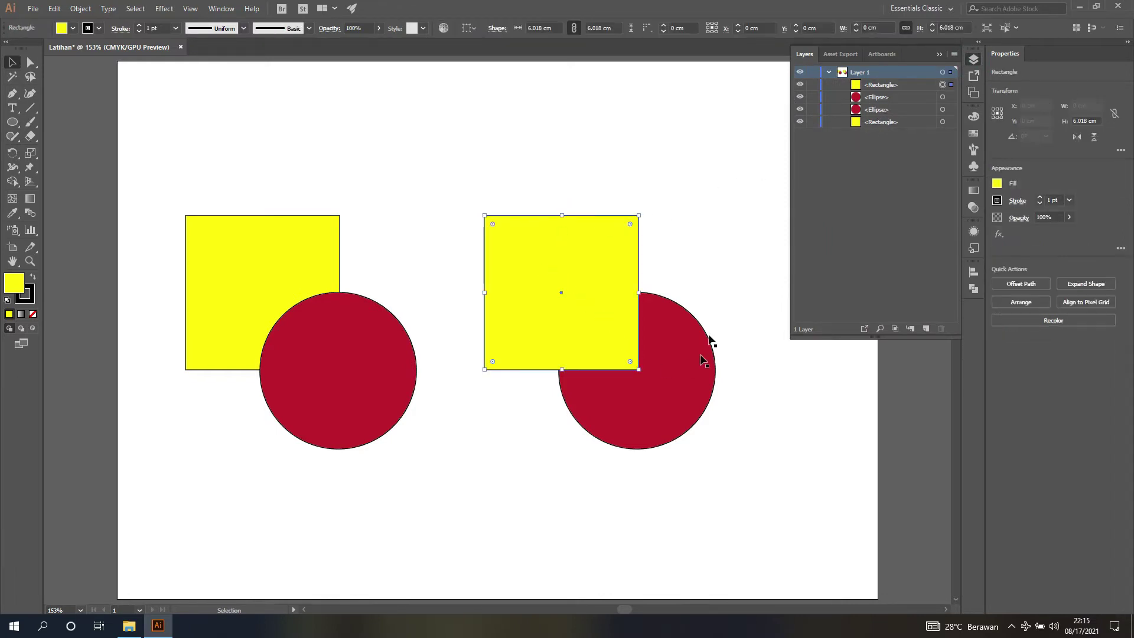
{"action": "right_click", "coordinate": [587, 260]}
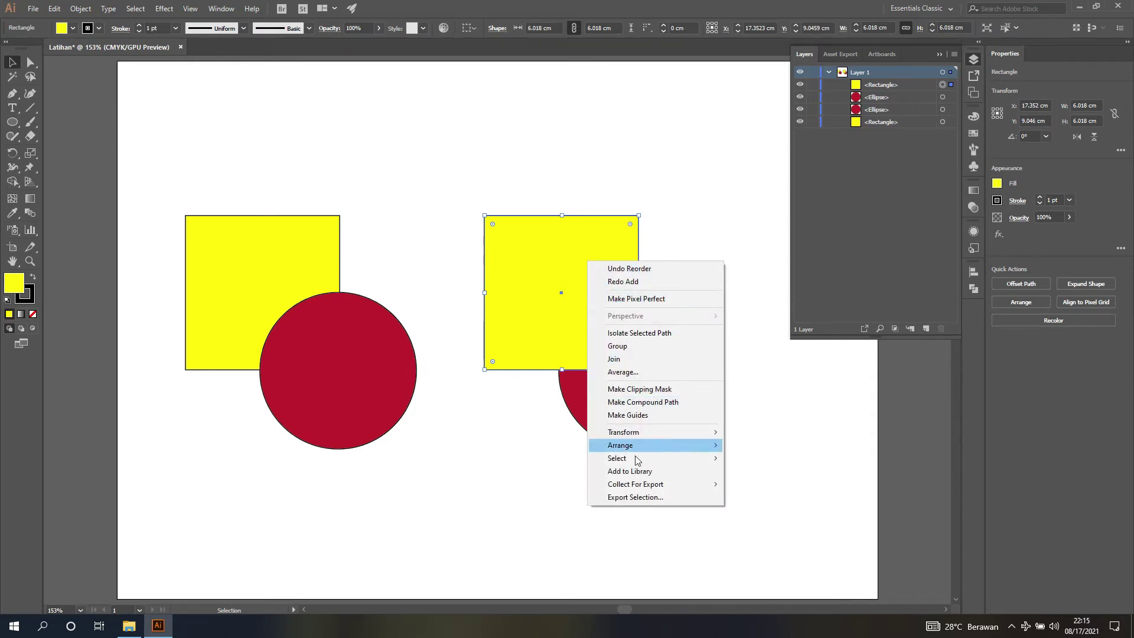
{"action": "mouse_move", "coordinate": [645, 452]}
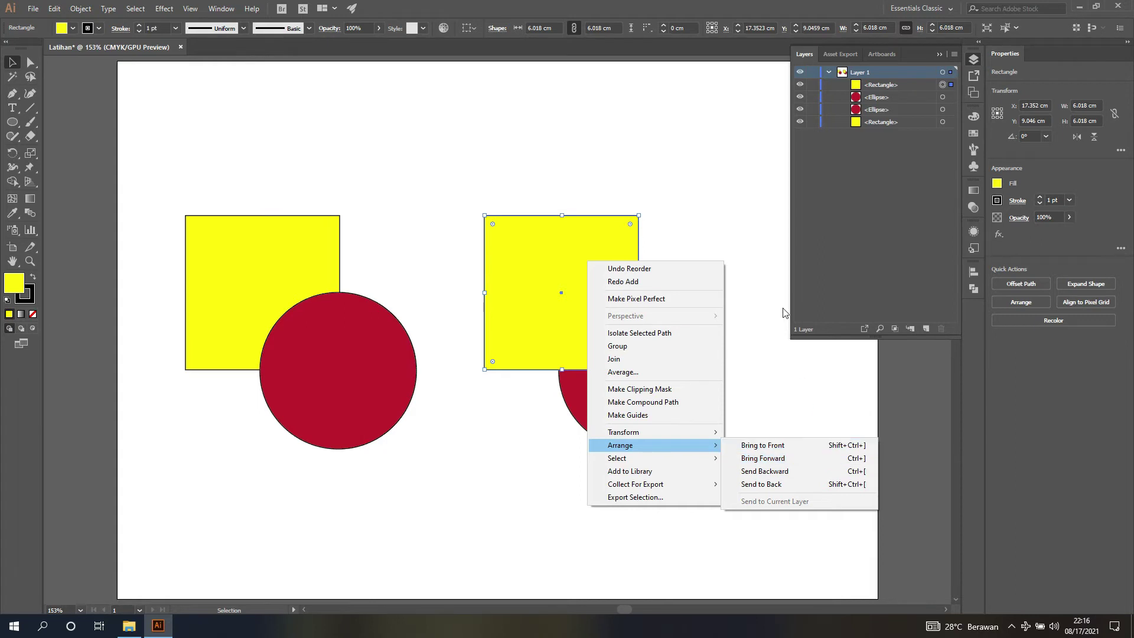
{"action": "left_click", "coordinate": [761, 255]}
Bring the right pair's circle forward with Arrange, and undo the change.
{"action": "left_click", "coordinate": [684, 371]}
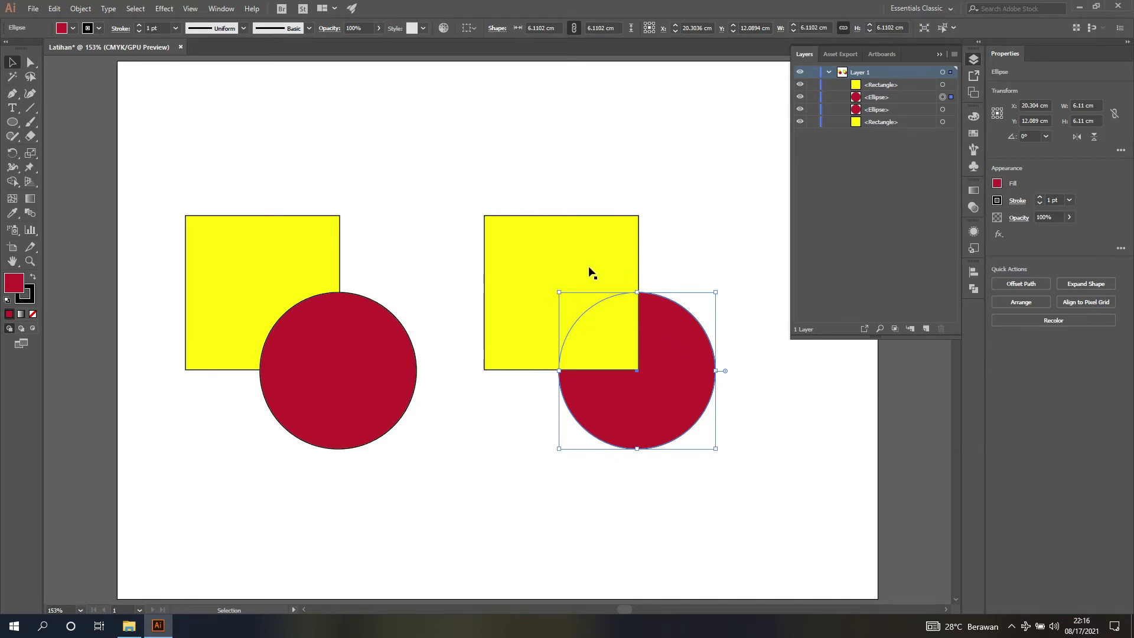
{"action": "right_click", "coordinate": [619, 402]}
{"action": "mouse_move", "coordinate": [716, 347]}
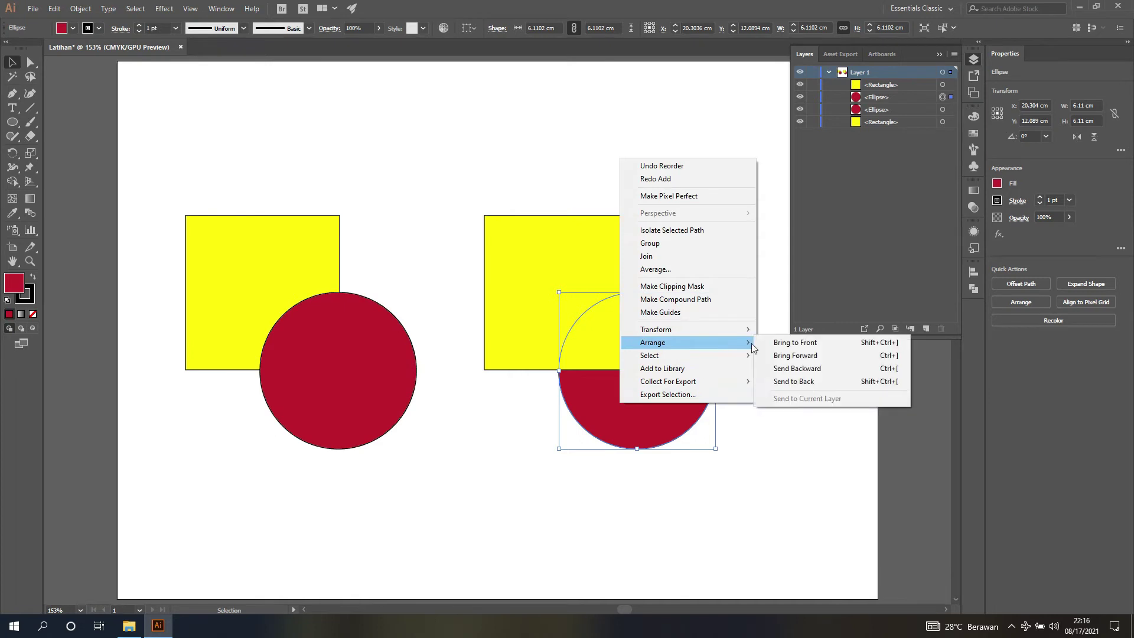
{"action": "left_click", "coordinate": [830, 357]}
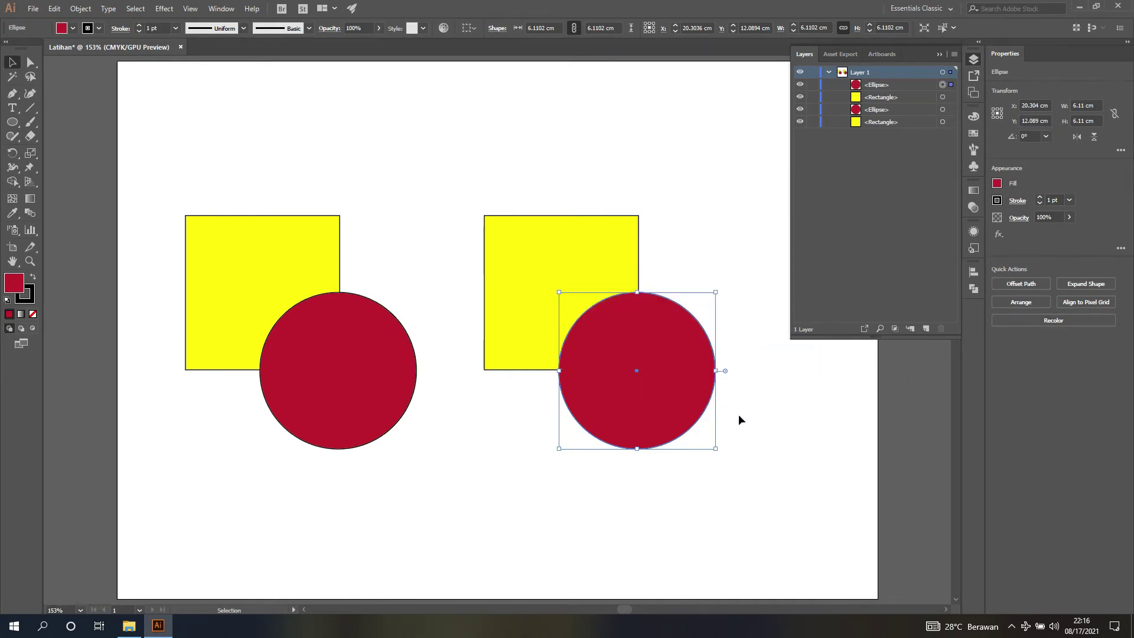
{"action": "key", "text": "ctrl+z"}
Bring the right pair's circle to the front with Arrange, and send it backward again behind its square.
{"action": "right_click", "coordinate": [684, 372]}
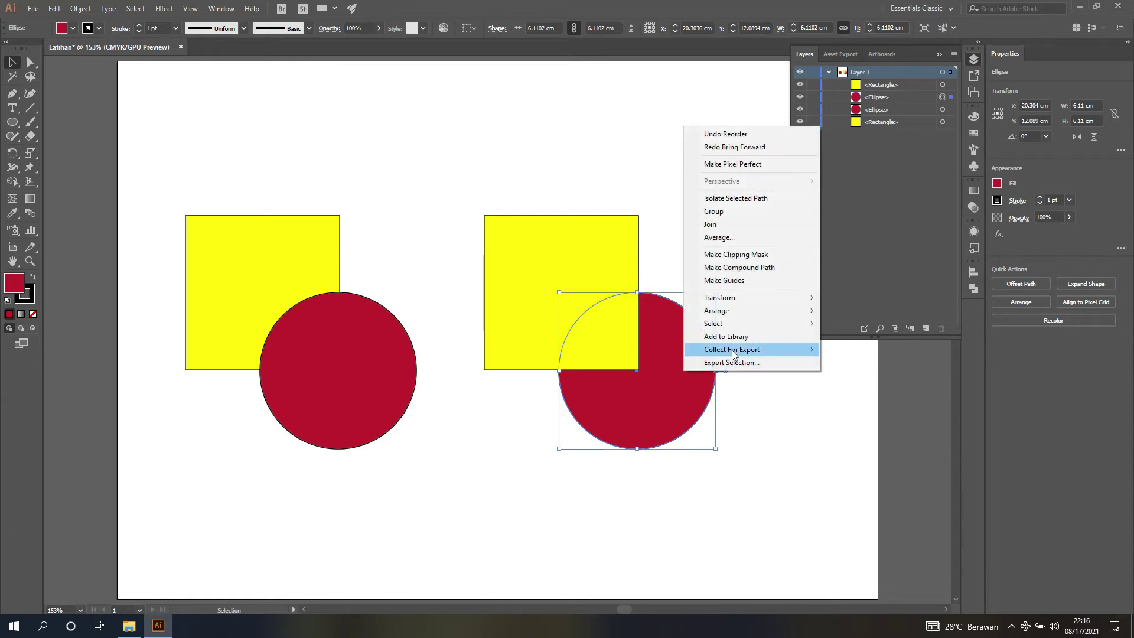
{"action": "mouse_move", "coordinate": [788, 312]}
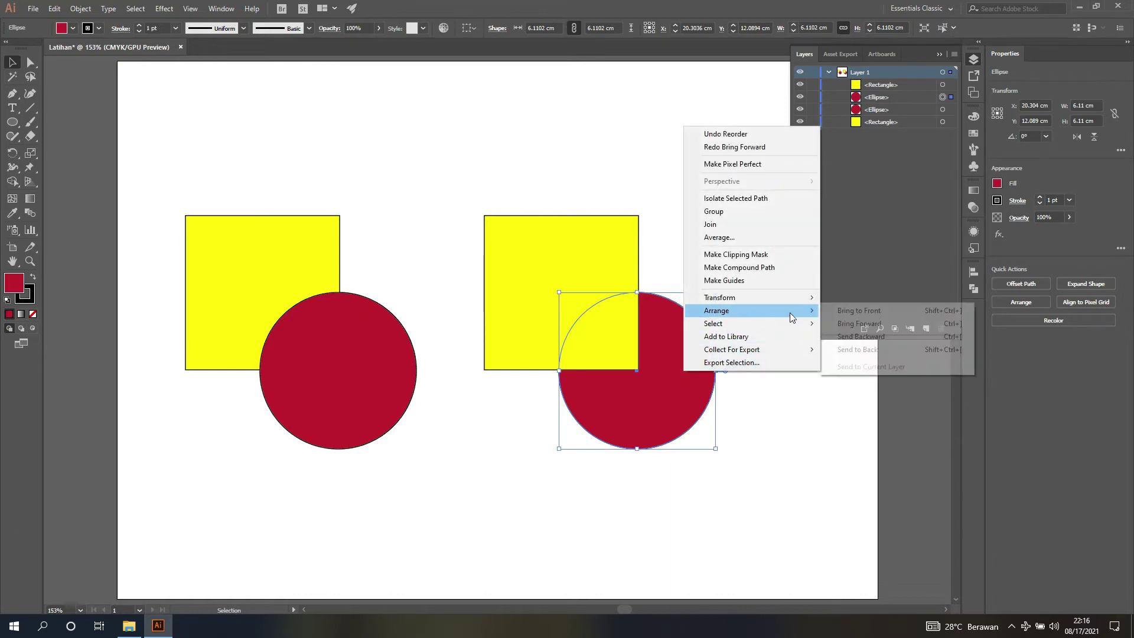
{"action": "left_click", "coordinate": [844, 311]}
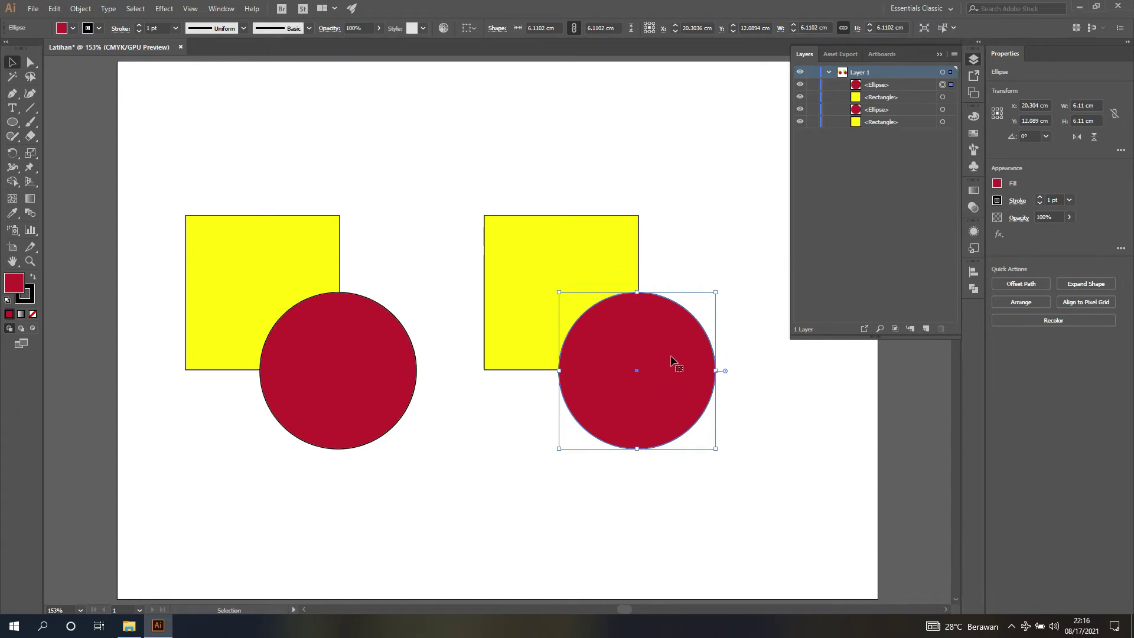
{"action": "right_click", "coordinate": [628, 329]}
{"action": "mouse_move", "coordinate": [730, 513]}
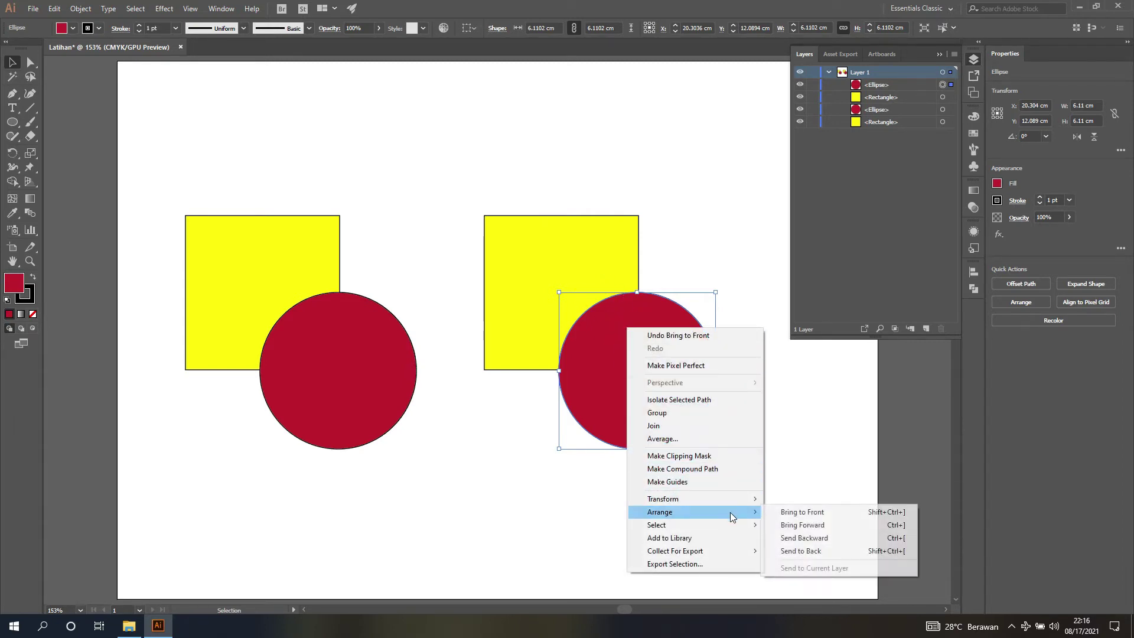
{"action": "left_click", "coordinate": [845, 543]}
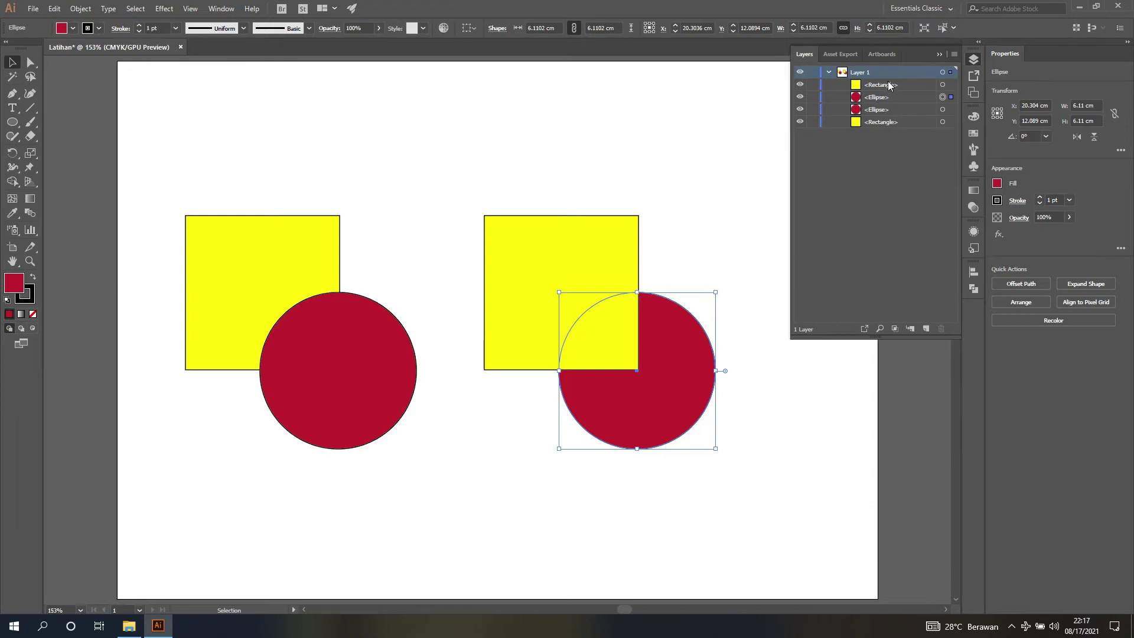
{"action": "left_click", "coordinate": [1016, 303]}
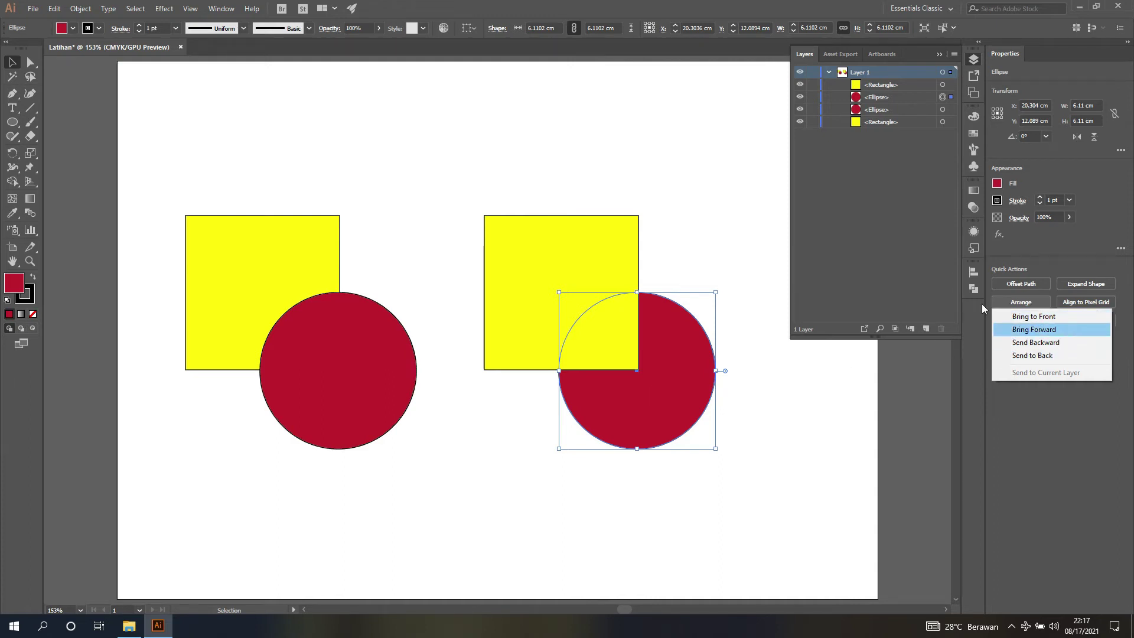
{"action": "left_click", "coordinate": [687, 166]}
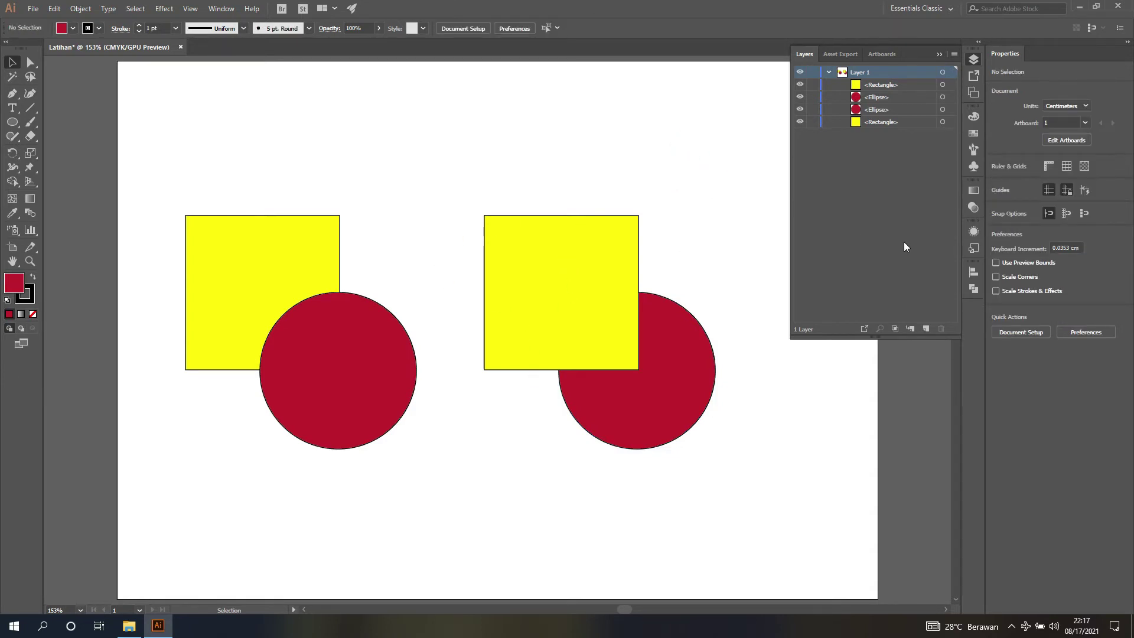
Apply Pathfinder Minus Front to the left square and circle and to the right square and circle, each pair separately.
{"action": "left_click", "coordinate": [970, 289]}
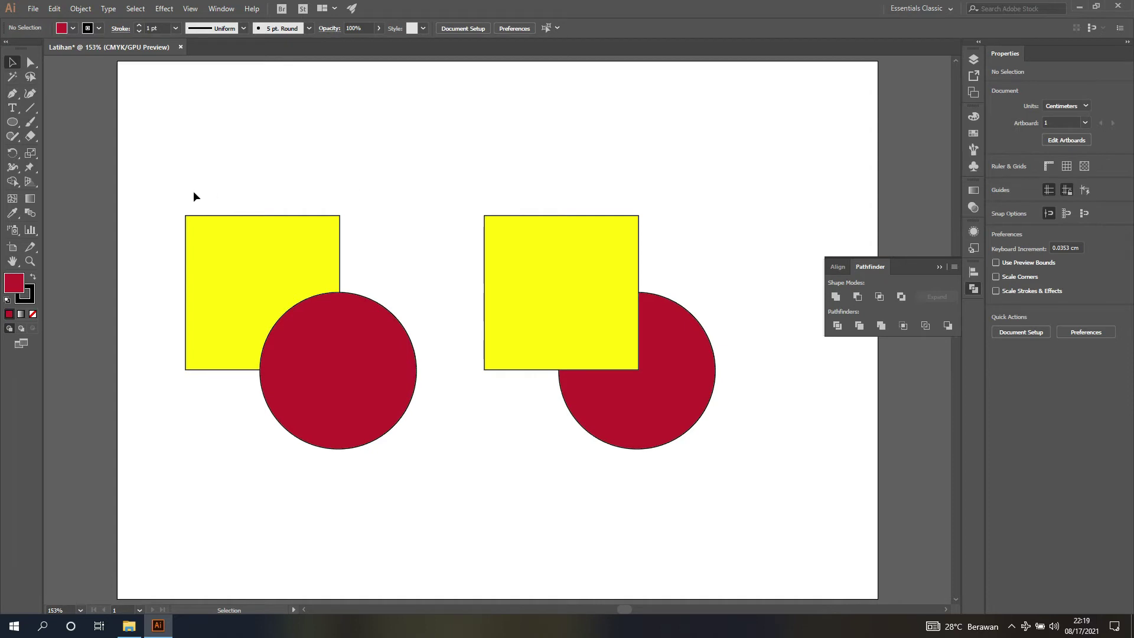
{"action": "left_click_drag", "start_coordinate": [154, 176], "coordinate": [442, 483]}
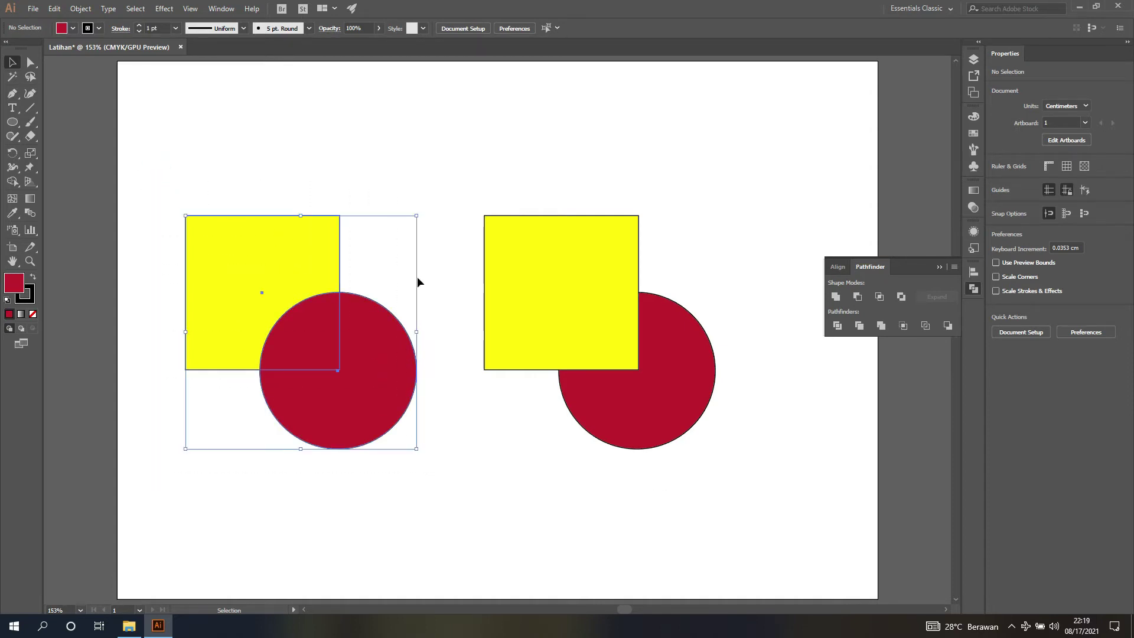
{"action": "left_click", "coordinate": [858, 297]}
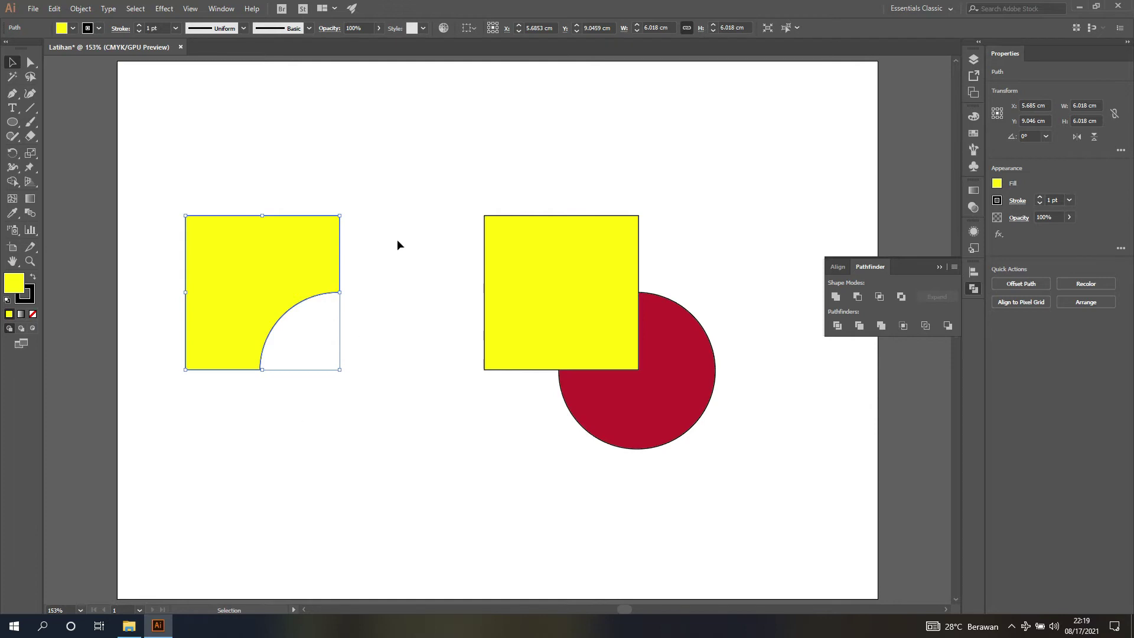
{"action": "left_click", "coordinate": [418, 195]}
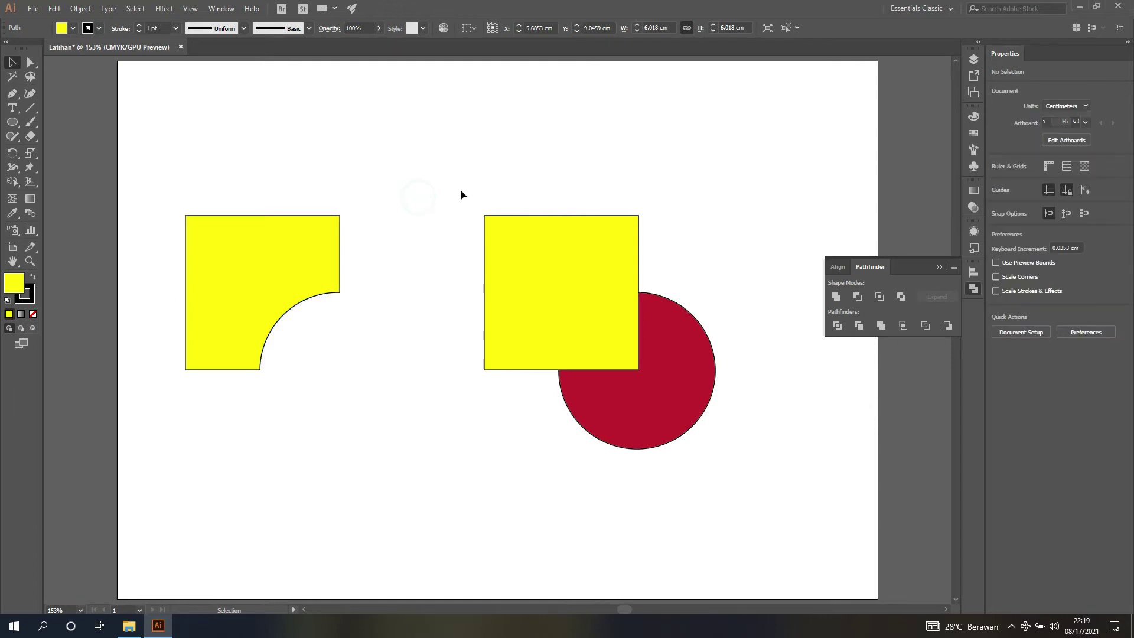
{"action": "left_click_drag", "start_coordinate": [441, 194], "coordinate": [755, 483]}
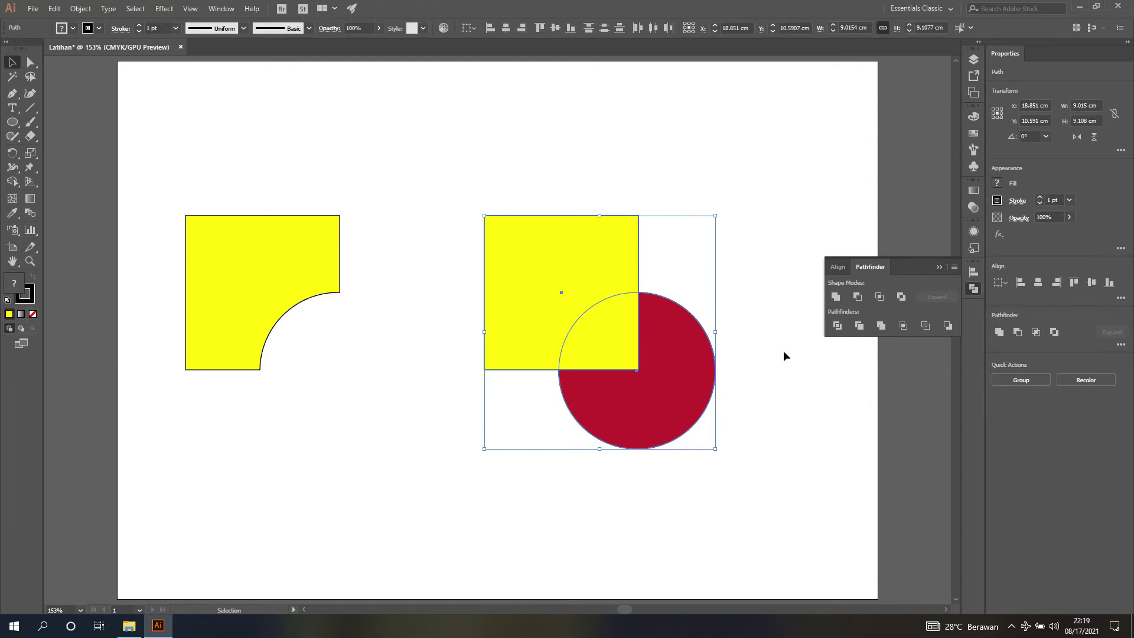
{"action": "left_click", "coordinate": [857, 298]}
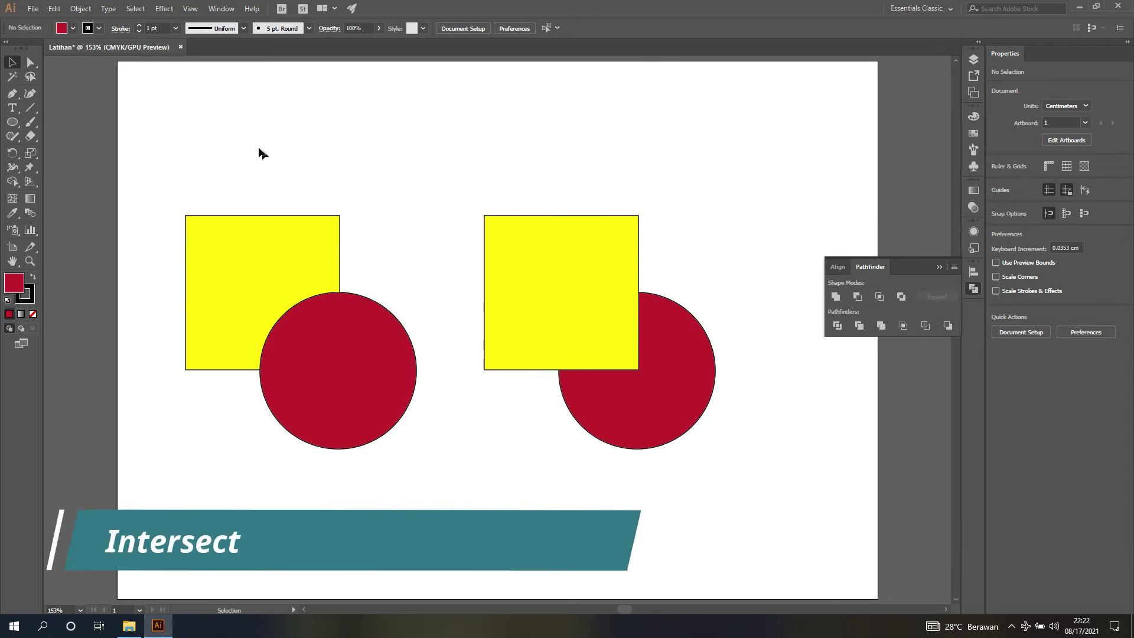
Apply Pathfinder Intersect to the left square and circle, undoing it once and reapplying it.
{"action": "left_click_drag", "start_coordinate": [154, 173], "coordinate": [446, 480]}
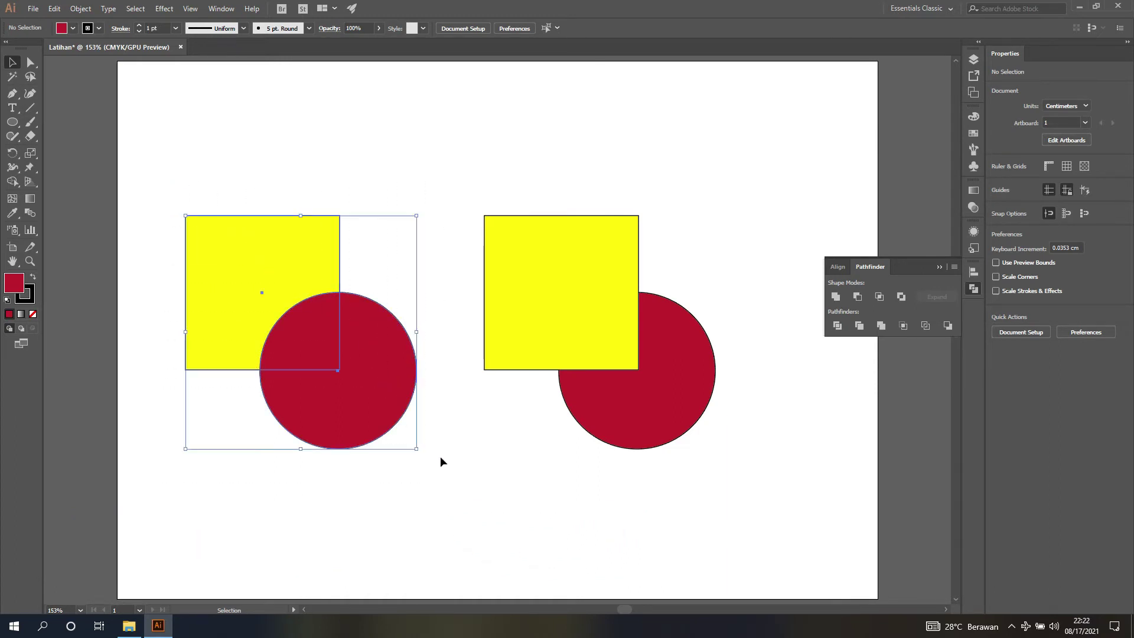
{"action": "left_click", "coordinate": [879, 297]}
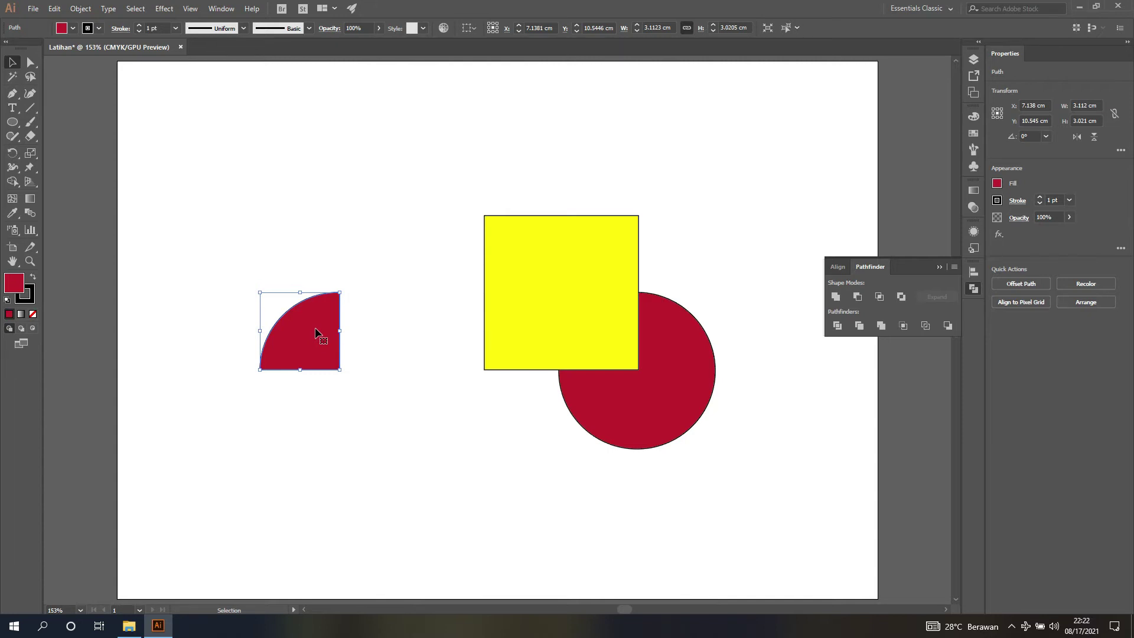
{"action": "key", "text": "ctrl+z"}
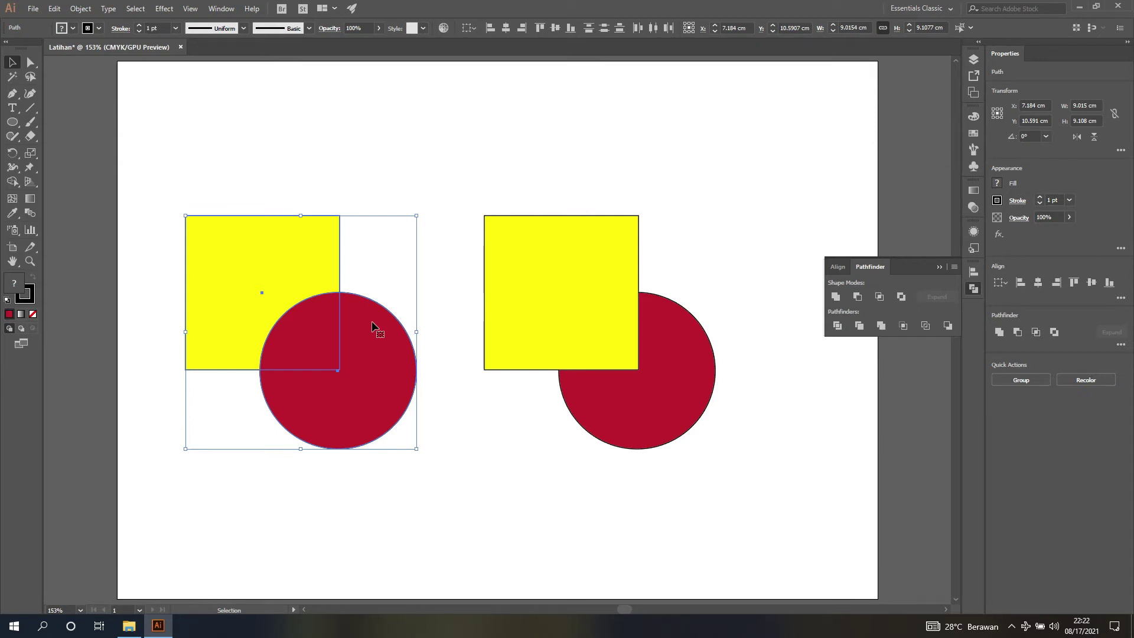
{"action": "left_click", "coordinate": [879, 296]}
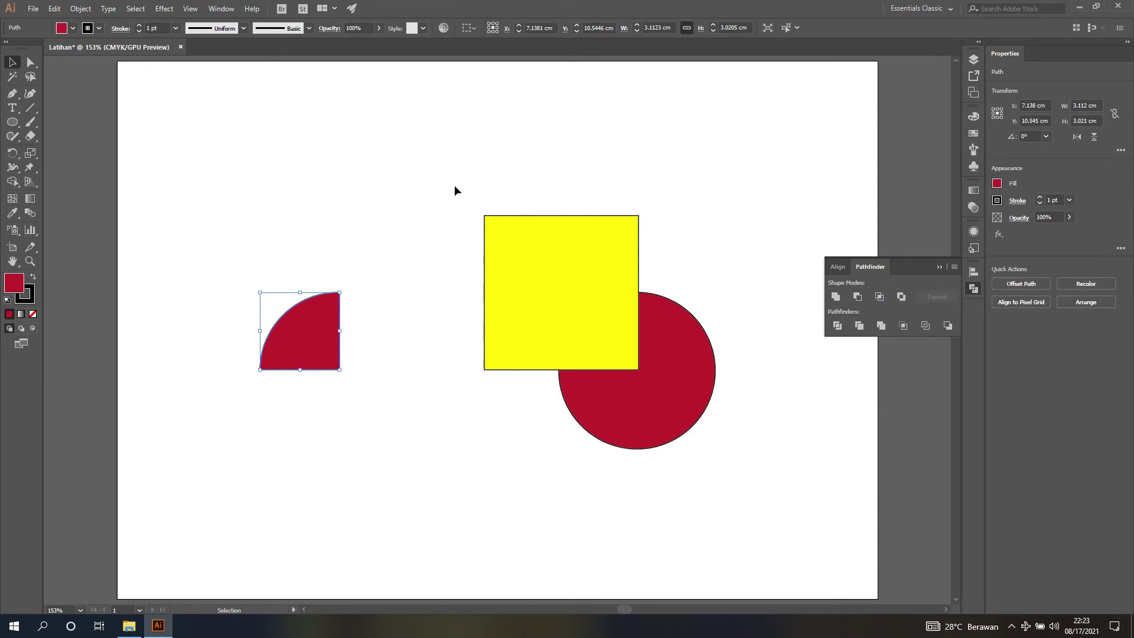
Apply Pathfinder Intersect to the right square and circle, and bring up the layer list.
{"action": "left_click_drag", "start_coordinate": [455, 188], "coordinate": [745, 493]}
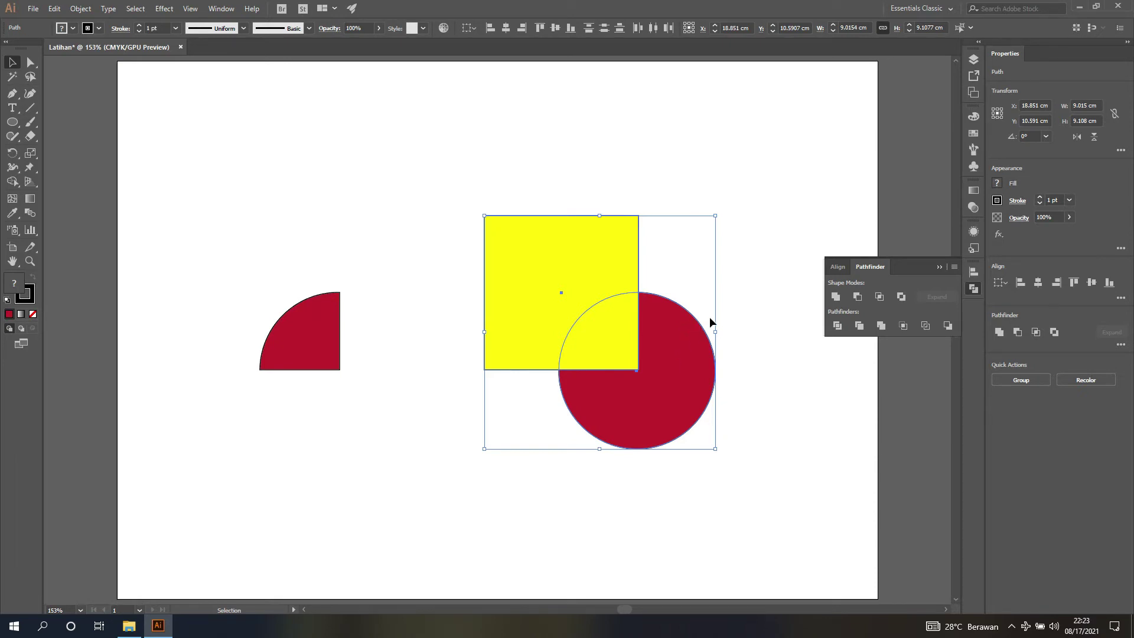
{"action": "left_click", "coordinate": [880, 297]}
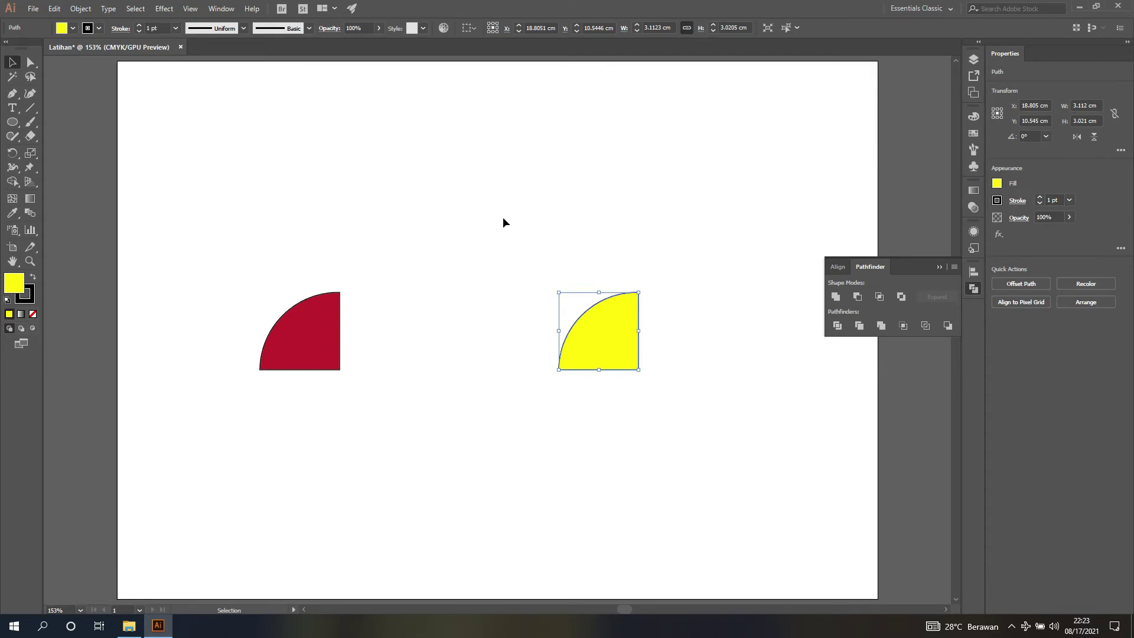
{"action": "left_click", "coordinate": [974, 59]}
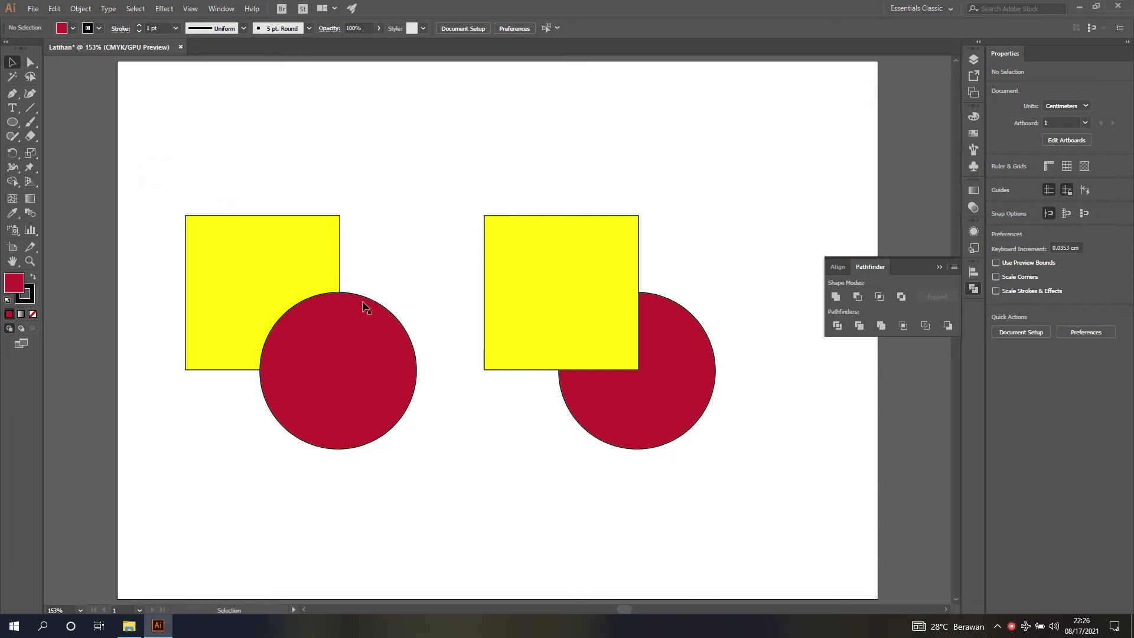
Apply Pathfinder Exclude to the left square and circle and to the right square and circle, each pair separately.
{"action": "left_click", "coordinate": [210, 159]}
{"action": "left_click_drag", "start_coordinate": [160, 174], "coordinate": [445, 491]}
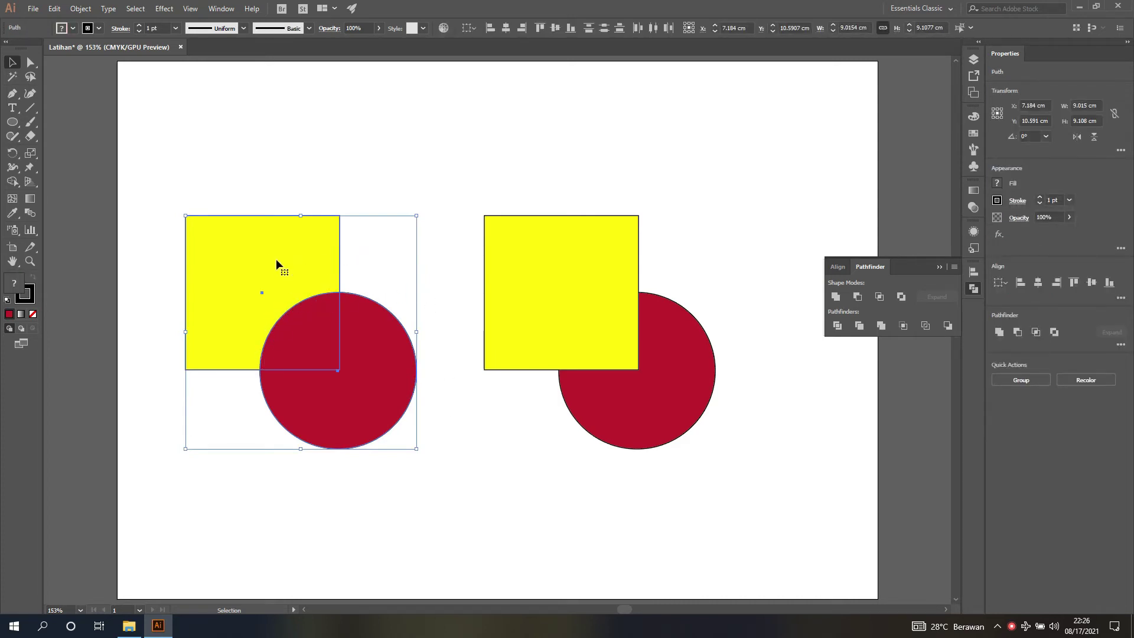
{"action": "left_click", "coordinate": [902, 298]}
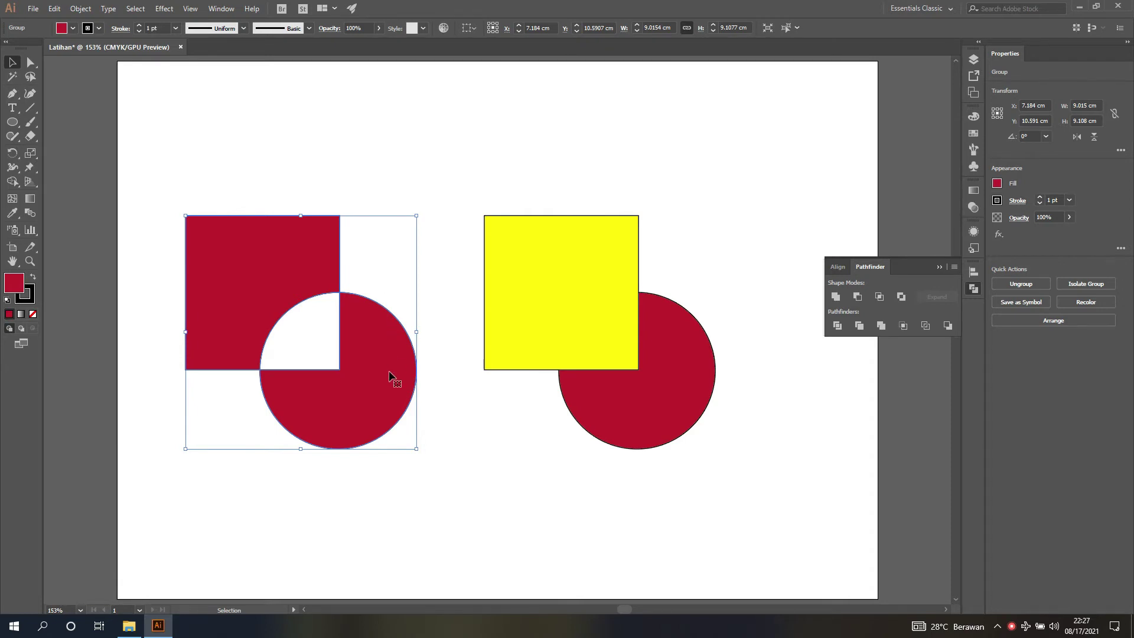
{"action": "left_click", "coordinate": [451, 186]}
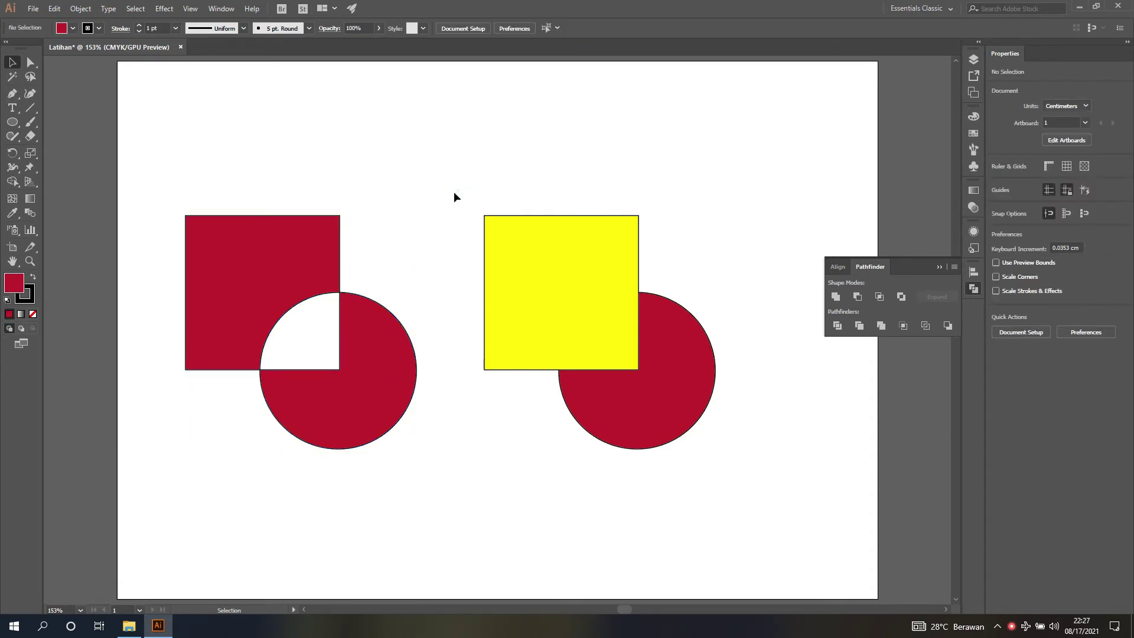
{"action": "left_click_drag", "start_coordinate": [456, 189], "coordinate": [751, 472]}
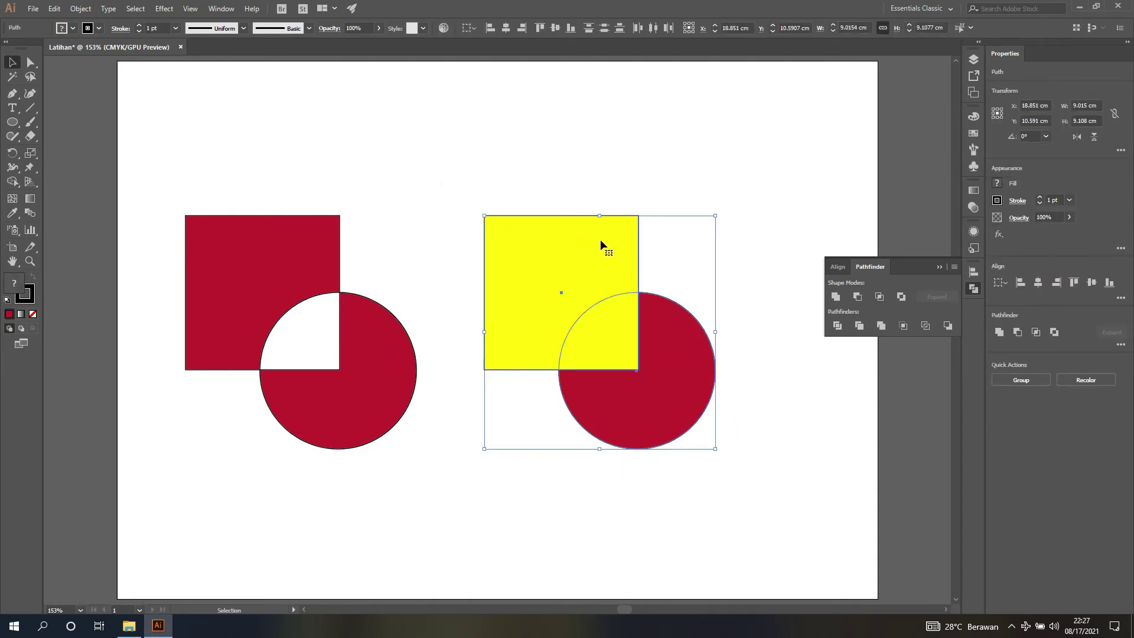
{"action": "left_click", "coordinate": [901, 298]}
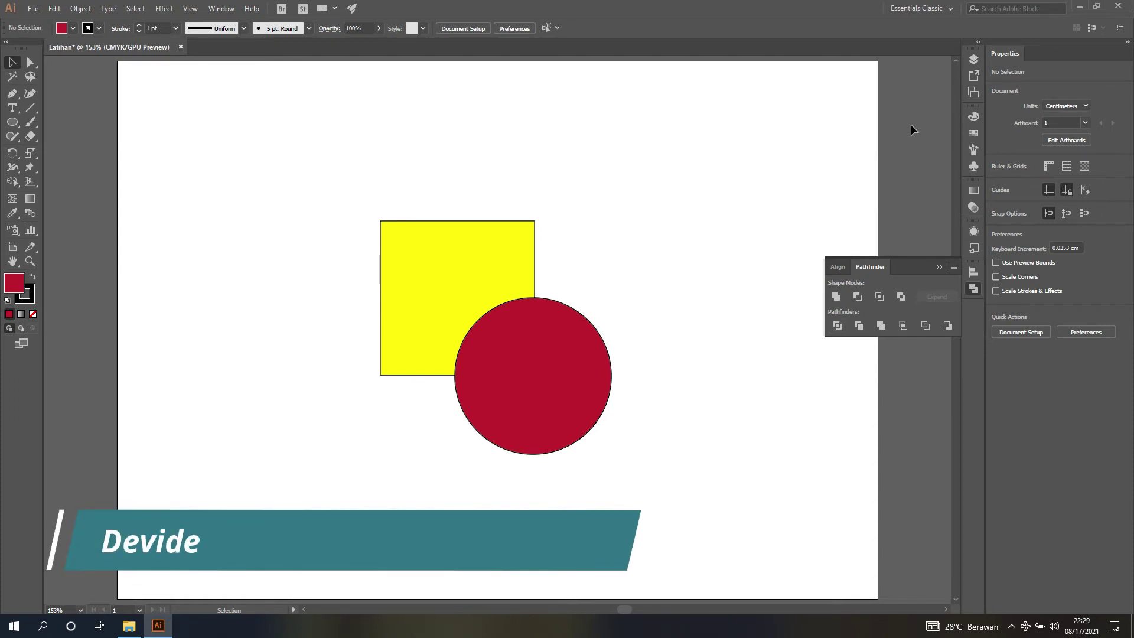
Check the single pair's stacking order in Layers, and apply Pathfinder Divide to its square and circle.
{"action": "left_click", "coordinate": [973, 59]}
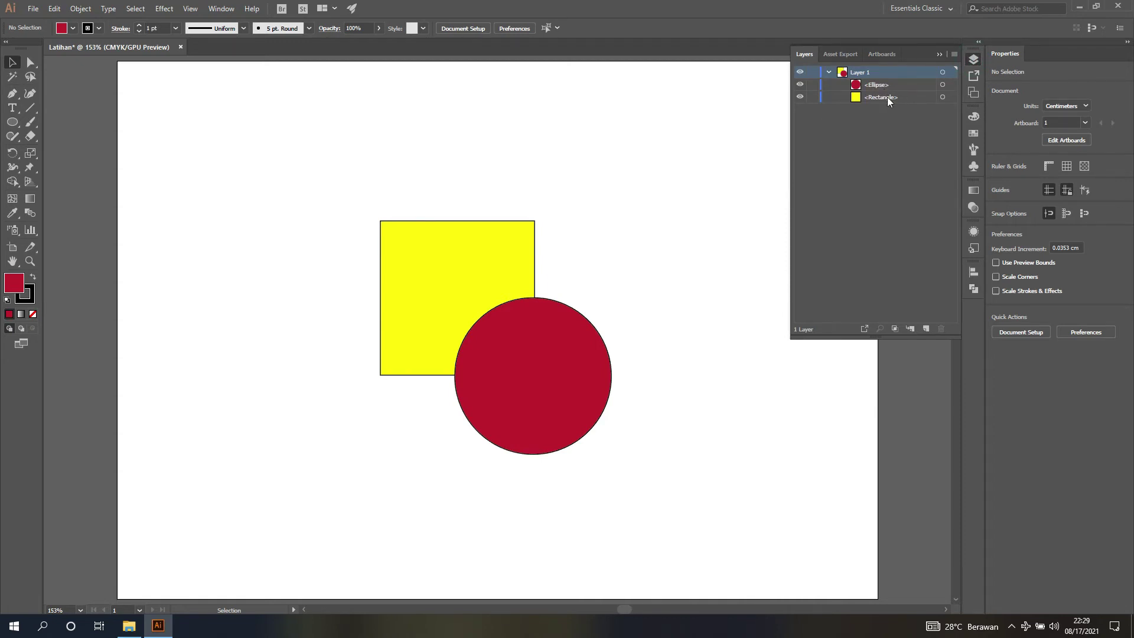
{"action": "left_click_drag", "start_coordinate": [354, 183], "coordinate": [654, 480]}
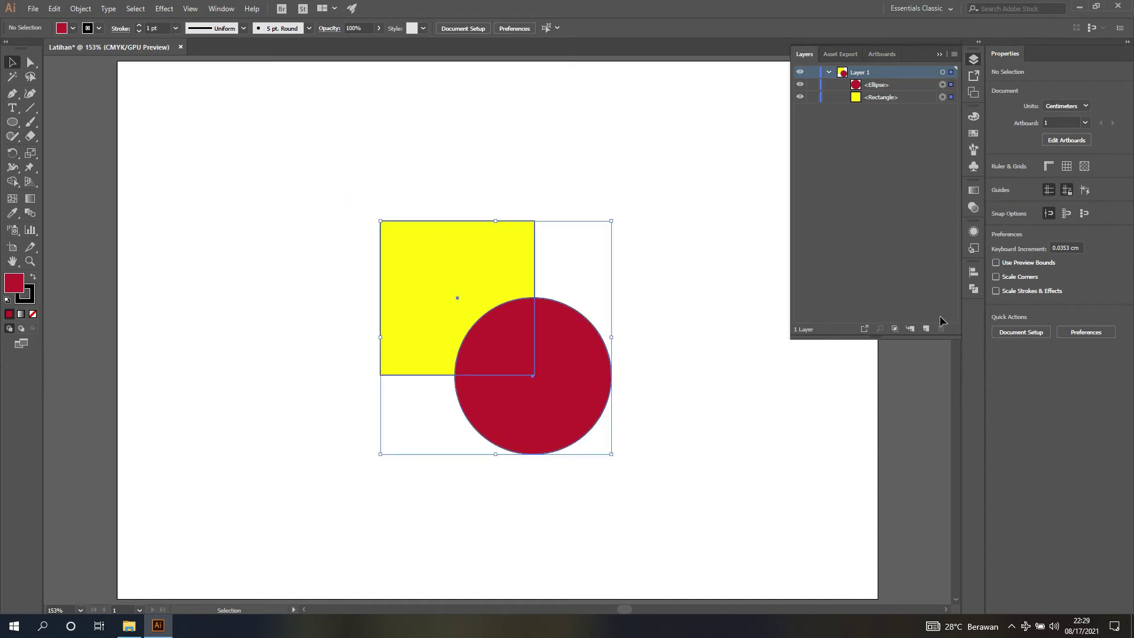
{"action": "left_click", "coordinate": [975, 288]}
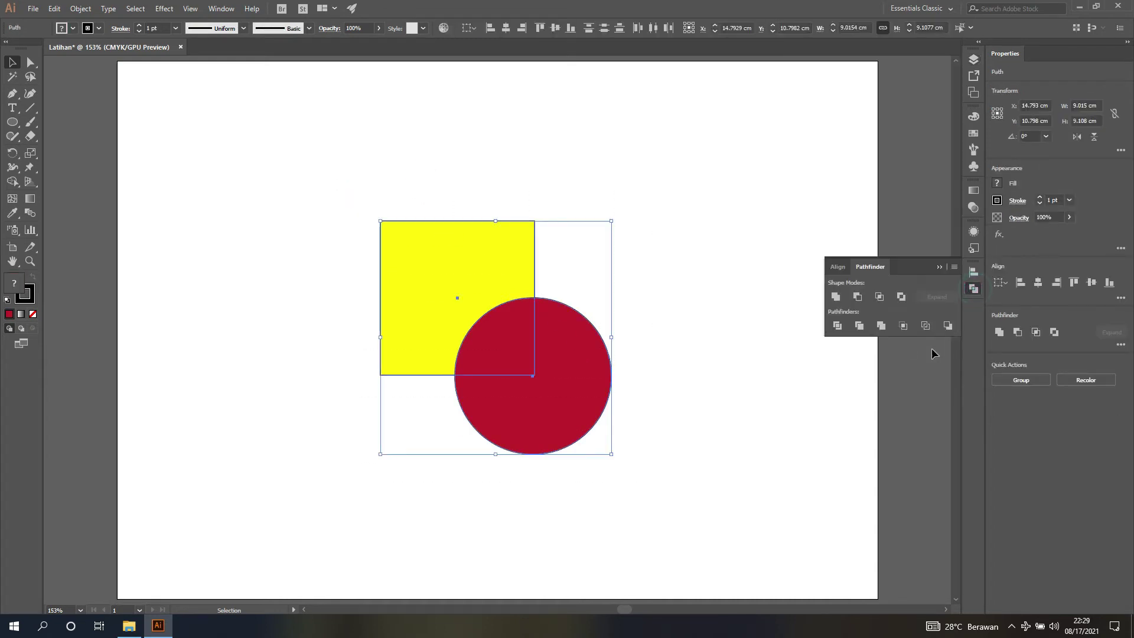
{"action": "left_click", "coordinate": [838, 327]}
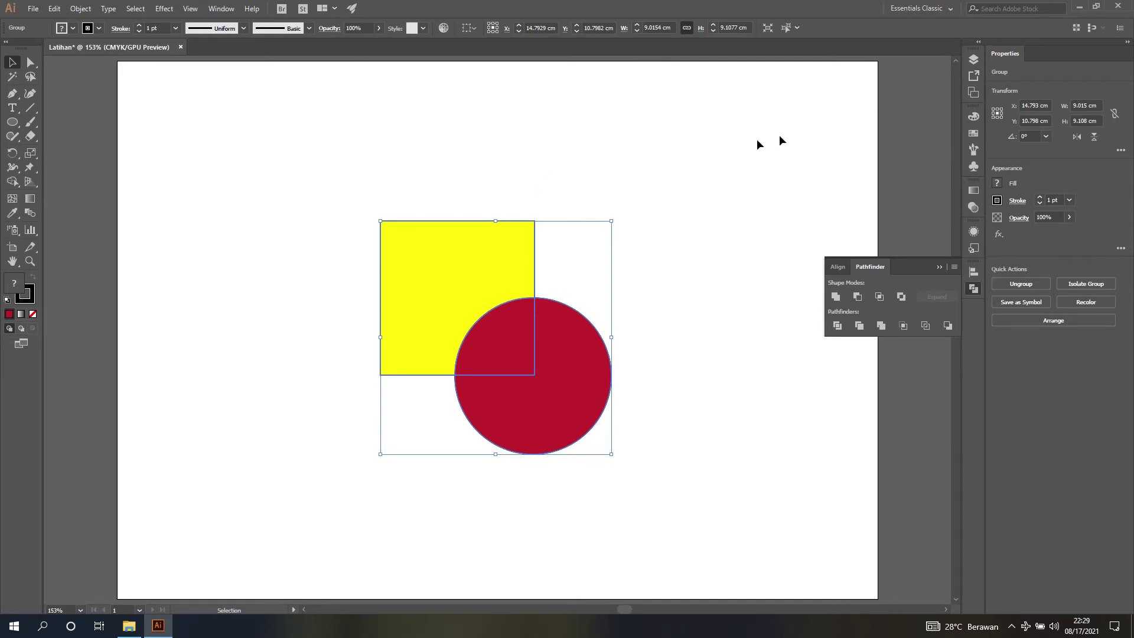
Examine the contents of the divided group in Layers, and select the whole group on the artboard.
{"action": "left_click", "coordinate": [973, 60]}
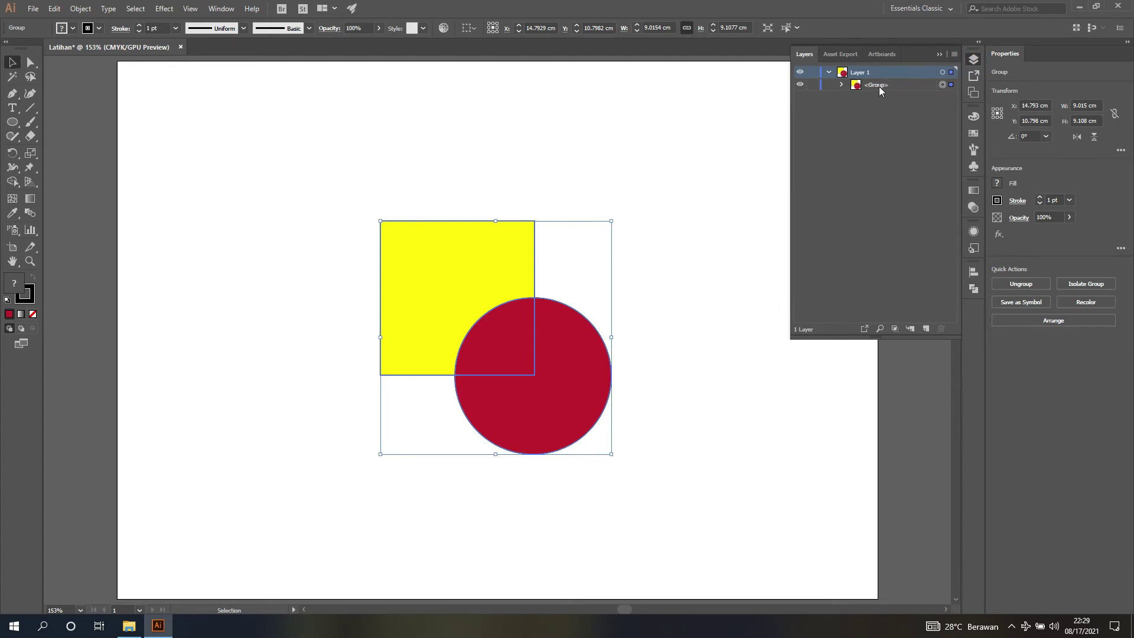
{"action": "left_click", "coordinate": [842, 84]}
{"action": "left_click", "coordinate": [842, 84]}
{"action": "left_click", "coordinate": [699, 154]}
{"action": "left_click", "coordinate": [499, 249]}
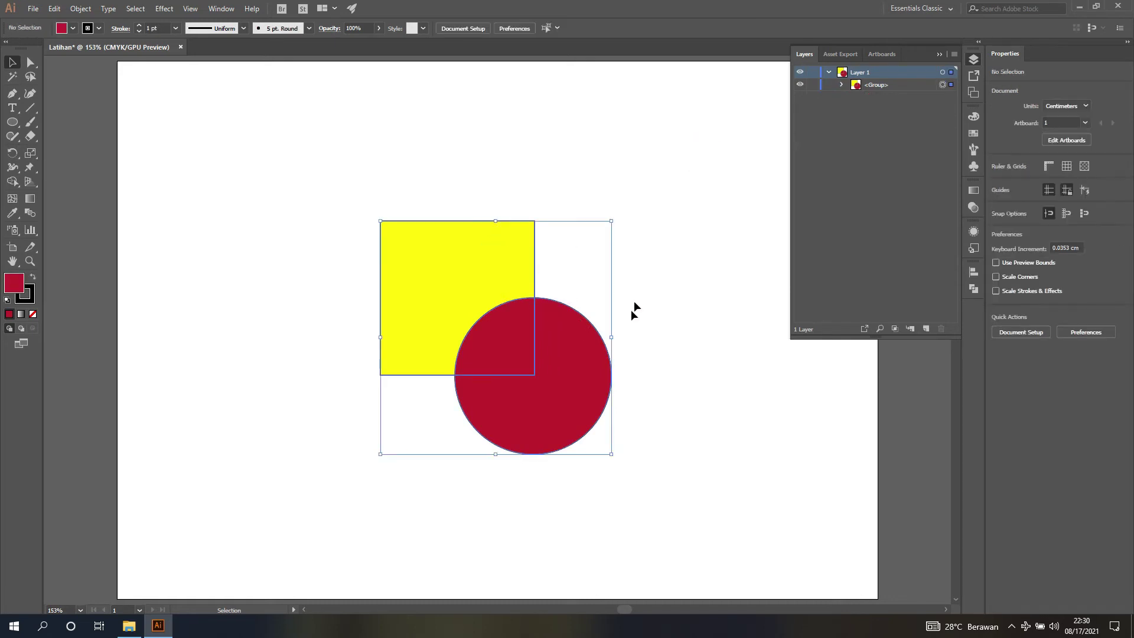
{"action": "left_click", "coordinate": [829, 71]}
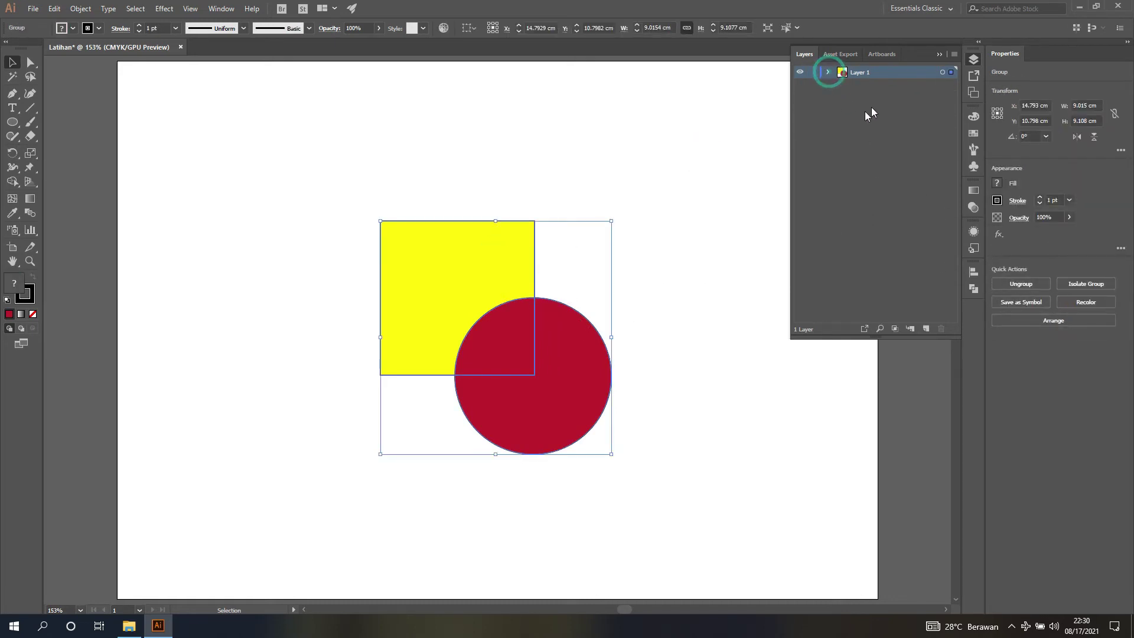
Ungroup the divided square and circle into separate pieces, and clear the selection.
{"action": "left_click", "coordinate": [972, 290]}
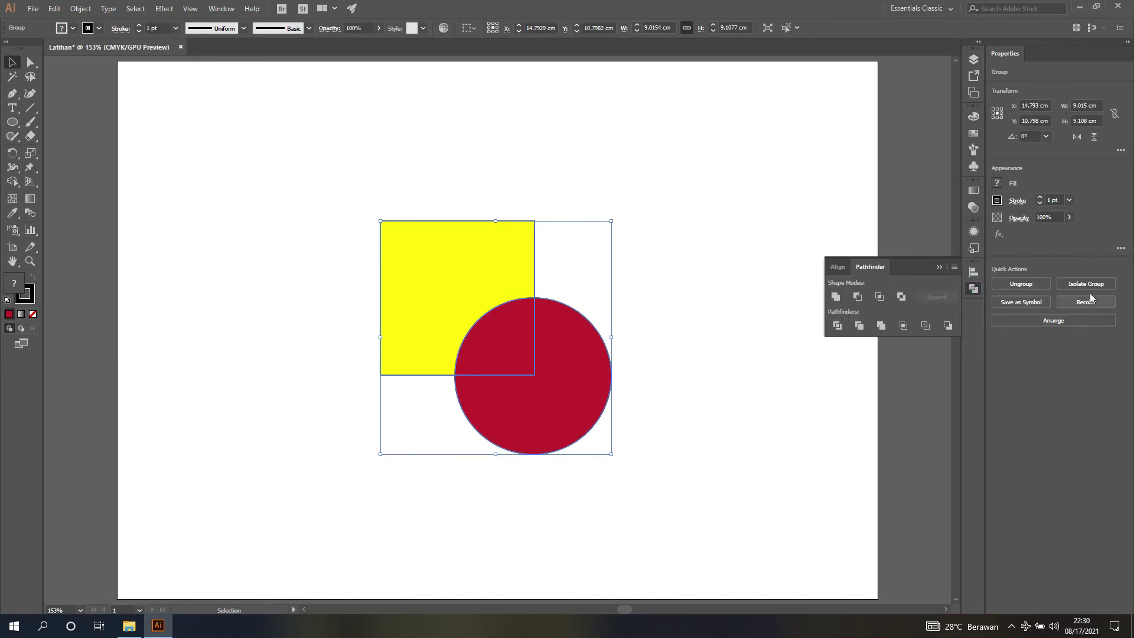
{"action": "left_click", "coordinate": [1031, 285]}
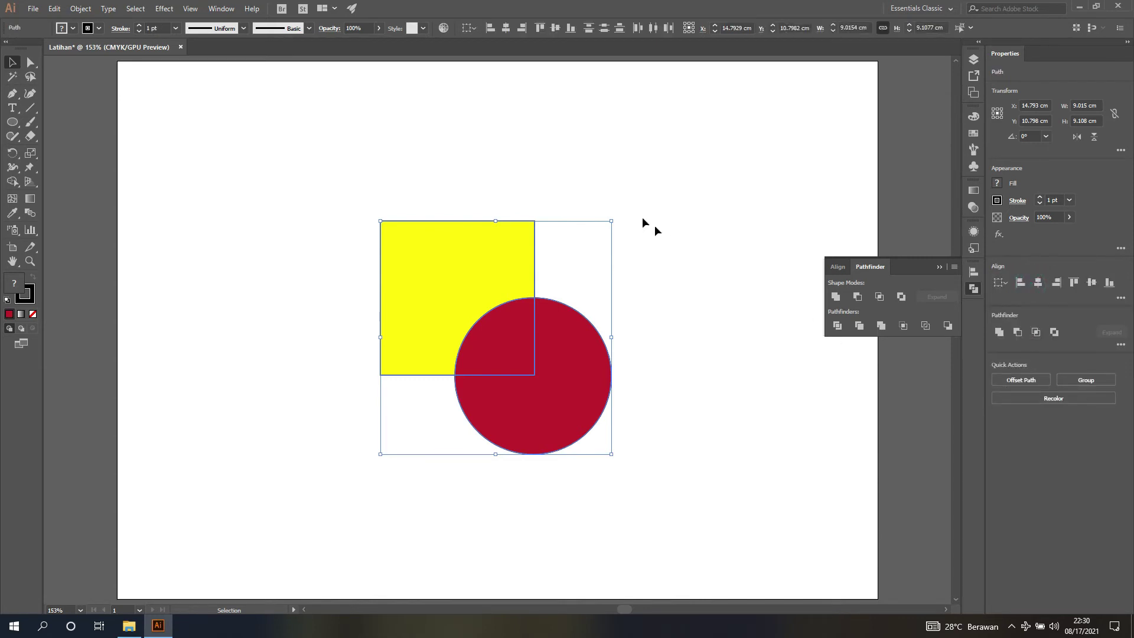
{"action": "left_click", "coordinate": [651, 172]}
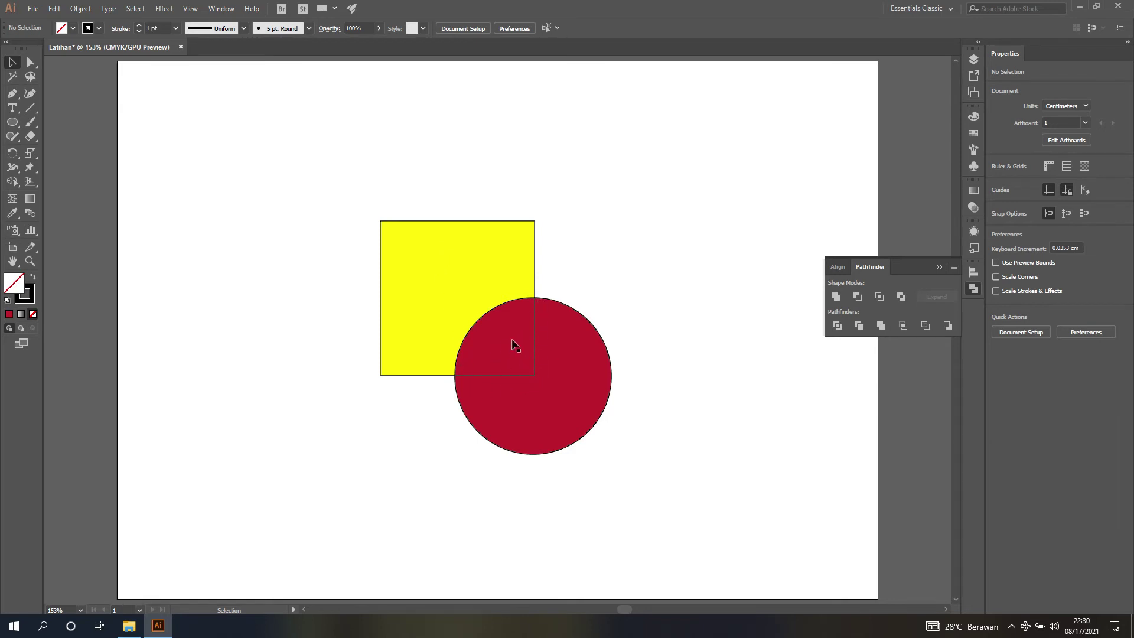
Move the yellow piece up-left and the red three-quarter piece down-right, away from the overlap piece, and select the overlap piece.
{"action": "left_click", "coordinate": [459, 264]}
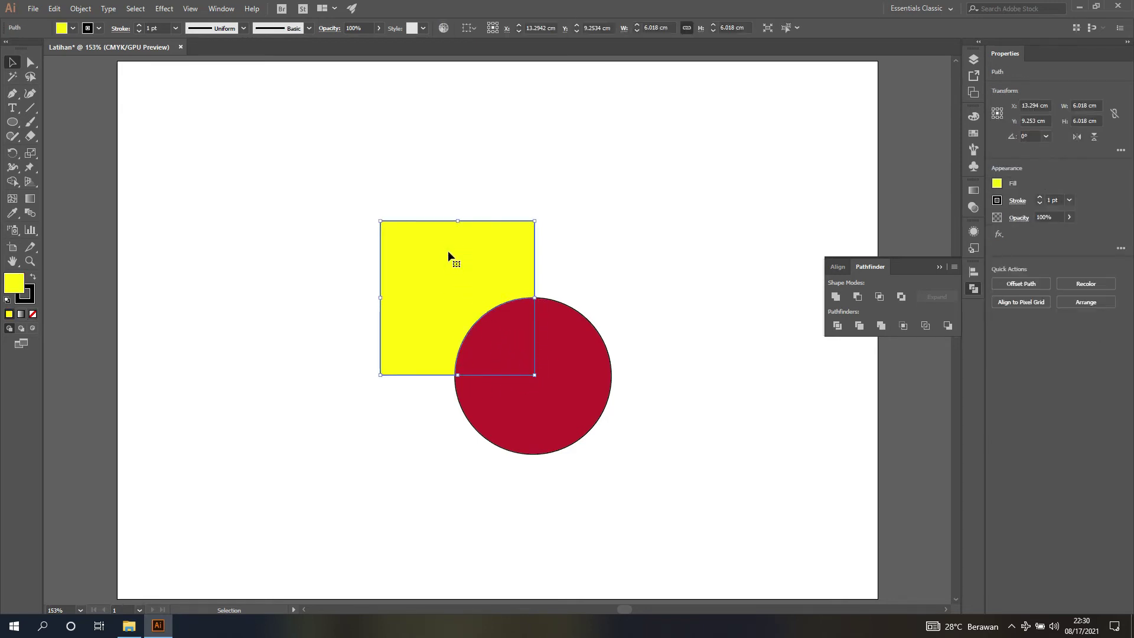
{"action": "left_click_drag", "start_coordinate": [447, 251], "coordinate": [329, 182]}
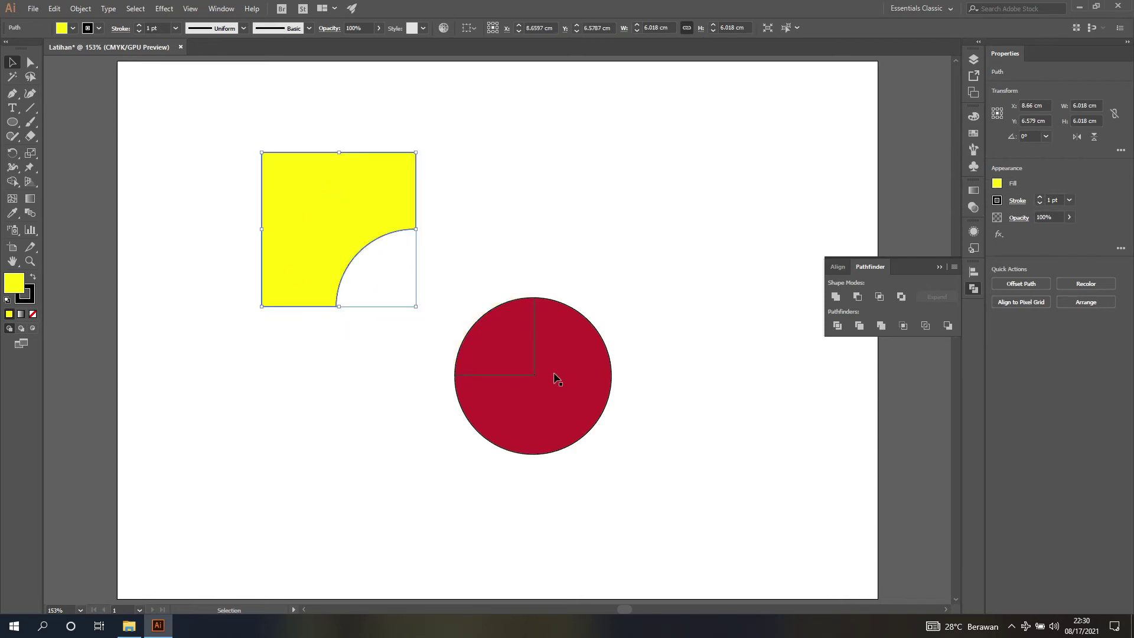
{"action": "left_click", "coordinate": [583, 364]}
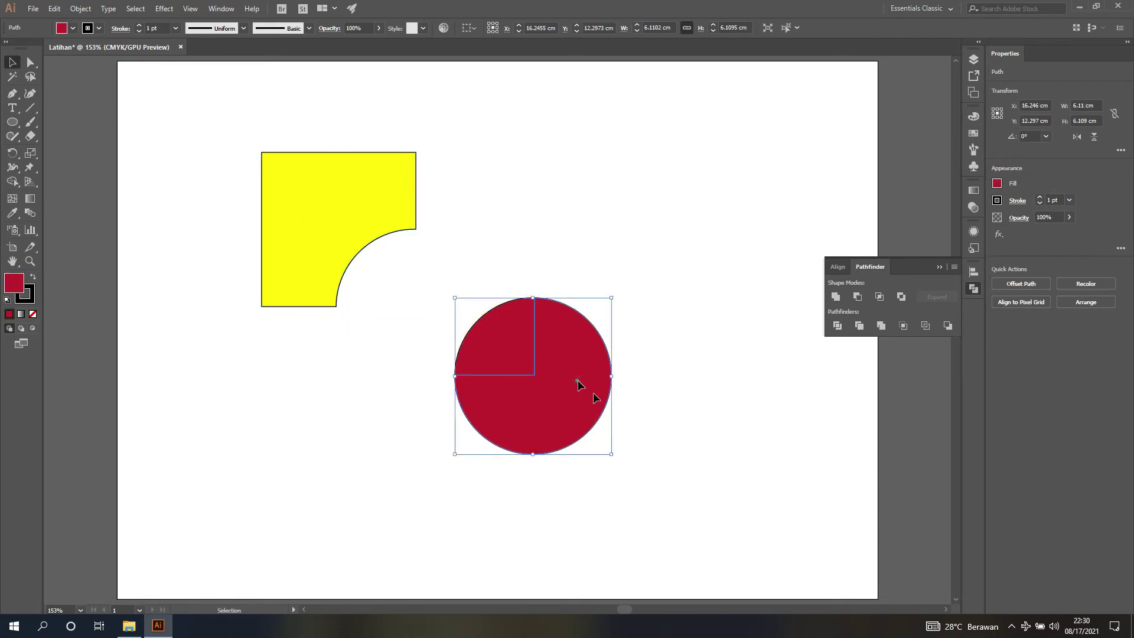
{"action": "left_click_drag", "start_coordinate": [578, 384], "coordinate": [705, 461]}
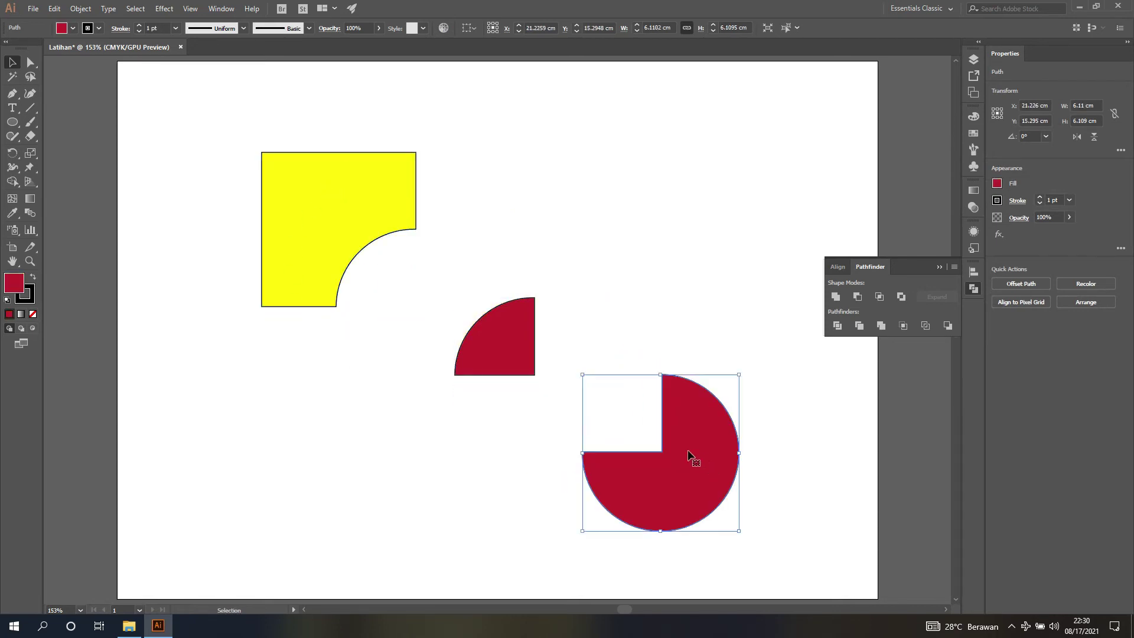
{"action": "left_click", "coordinate": [515, 358]}
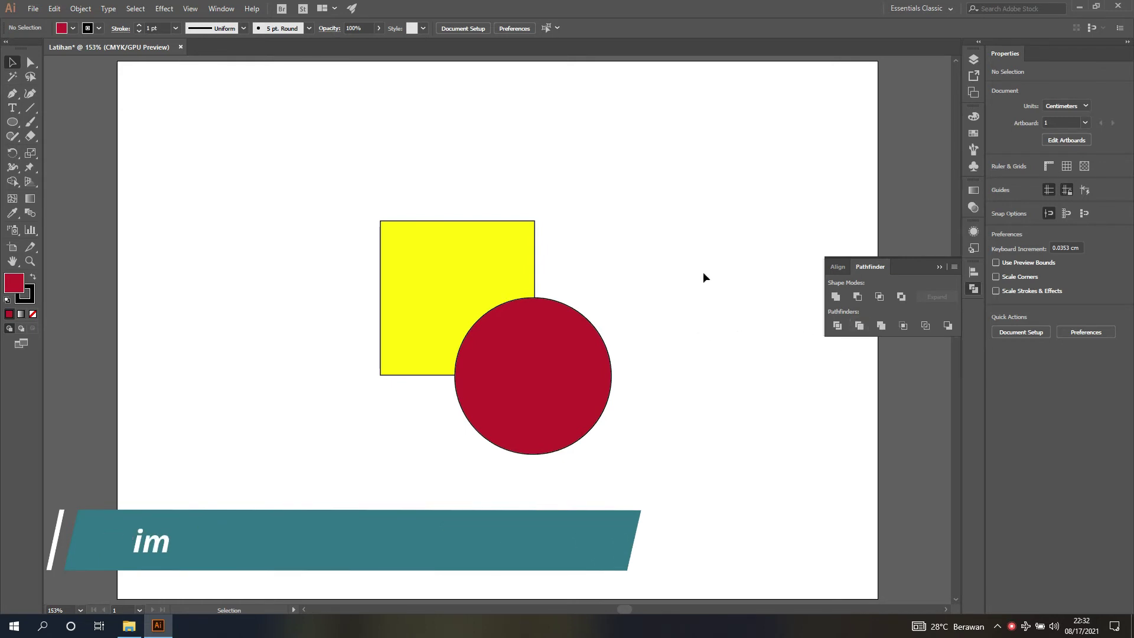
Apply Pathfinder Trim to the square and circle, and examine the contents of the resulting group in Layers.
{"action": "left_click_drag", "start_coordinate": [328, 176], "coordinate": [684, 498]}
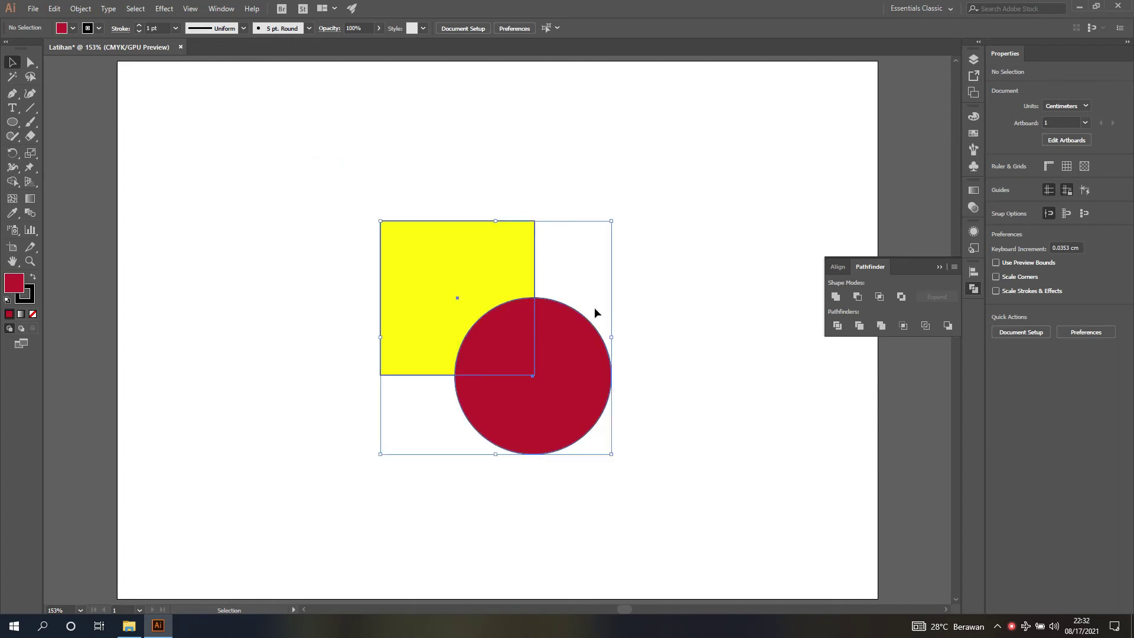
{"action": "left_click", "coordinate": [860, 325]}
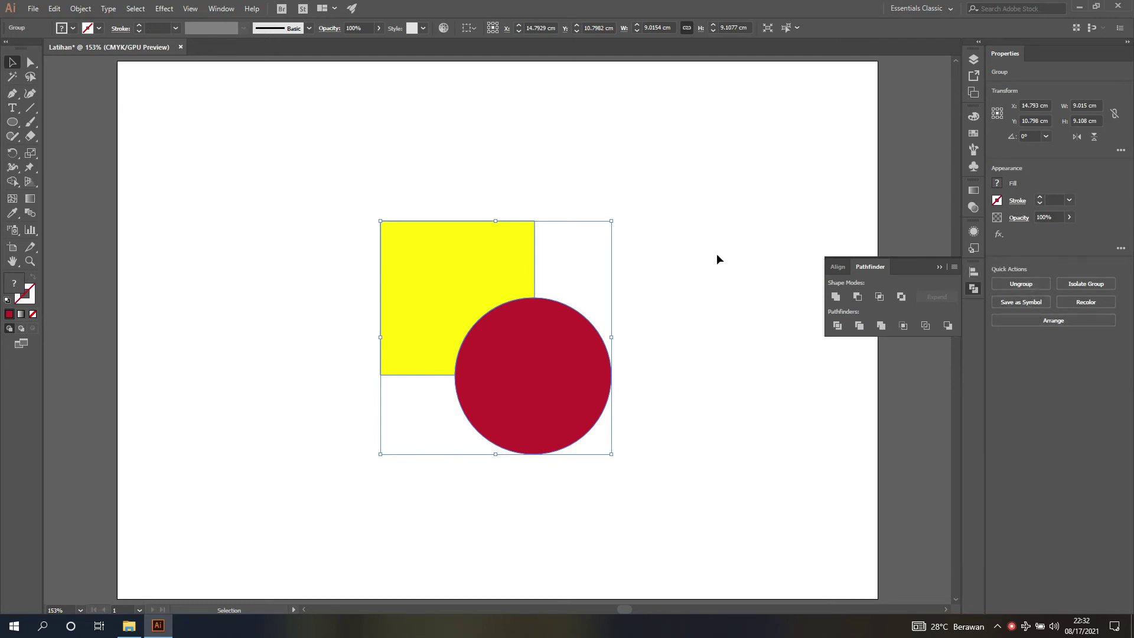
{"action": "left_click", "coordinate": [973, 59]}
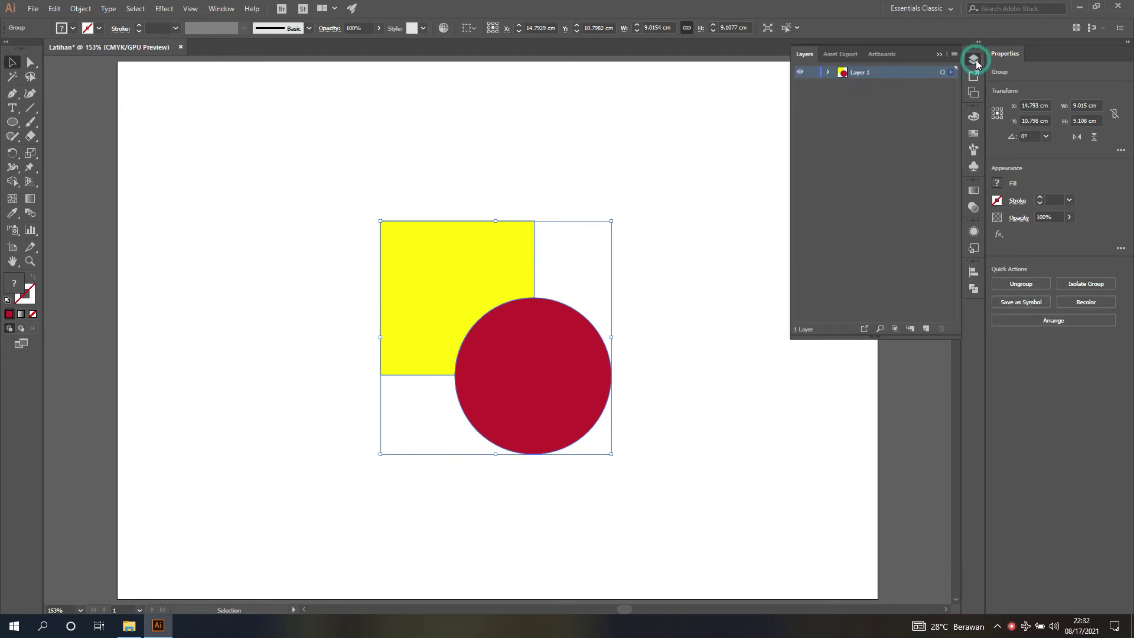
{"action": "left_click", "coordinate": [829, 72]}
{"action": "left_click", "coordinate": [842, 85]}
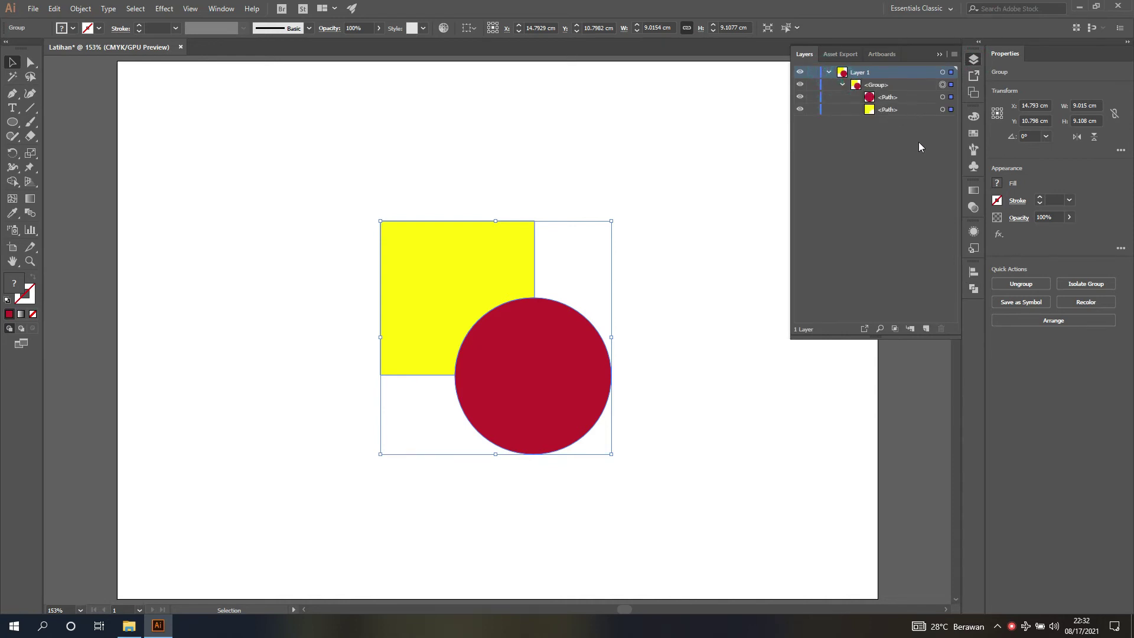
{"action": "left_click", "coordinate": [842, 86]}
{"action": "left_click", "coordinate": [829, 72]}
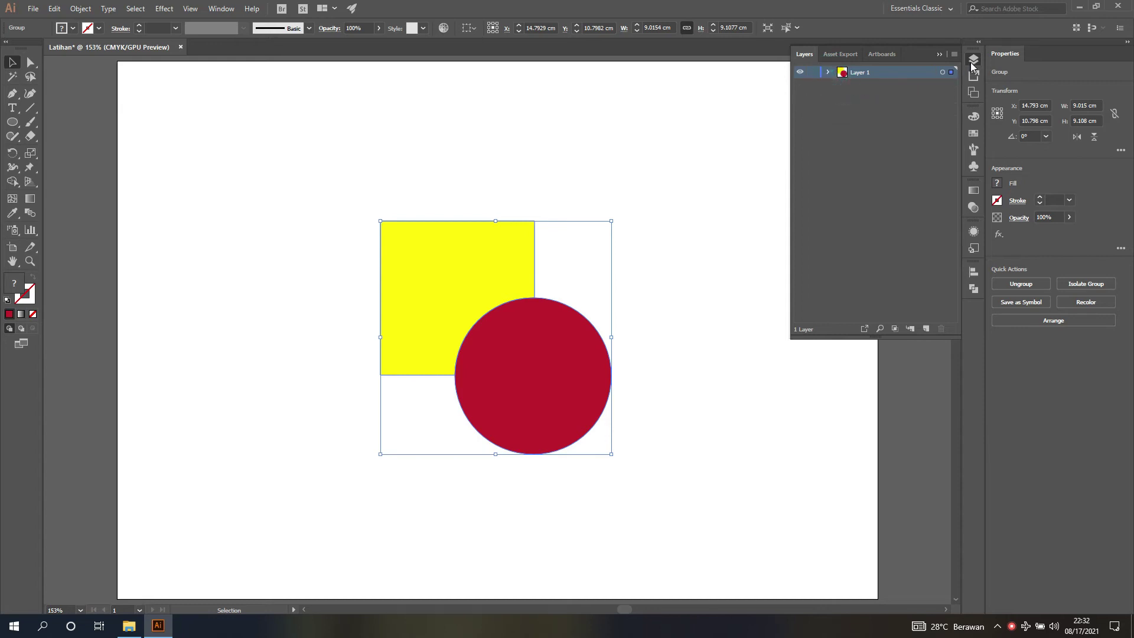
Ungroup the trimmed square and circle, and clear the selection.
{"action": "left_click", "coordinate": [973, 288]}
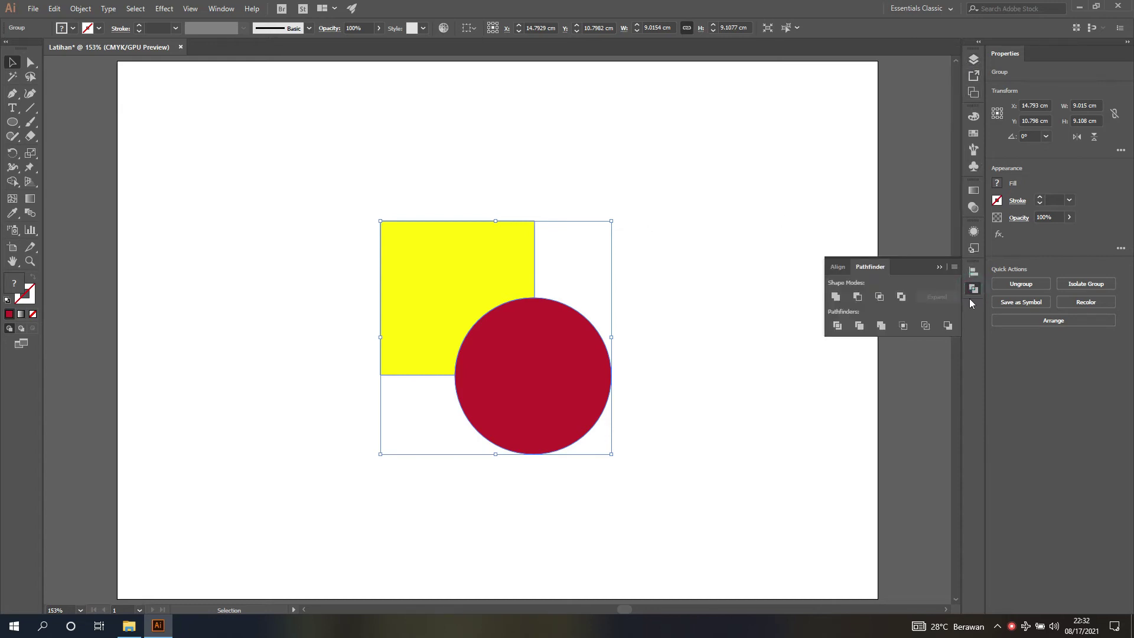
{"action": "left_click", "coordinate": [1030, 285]}
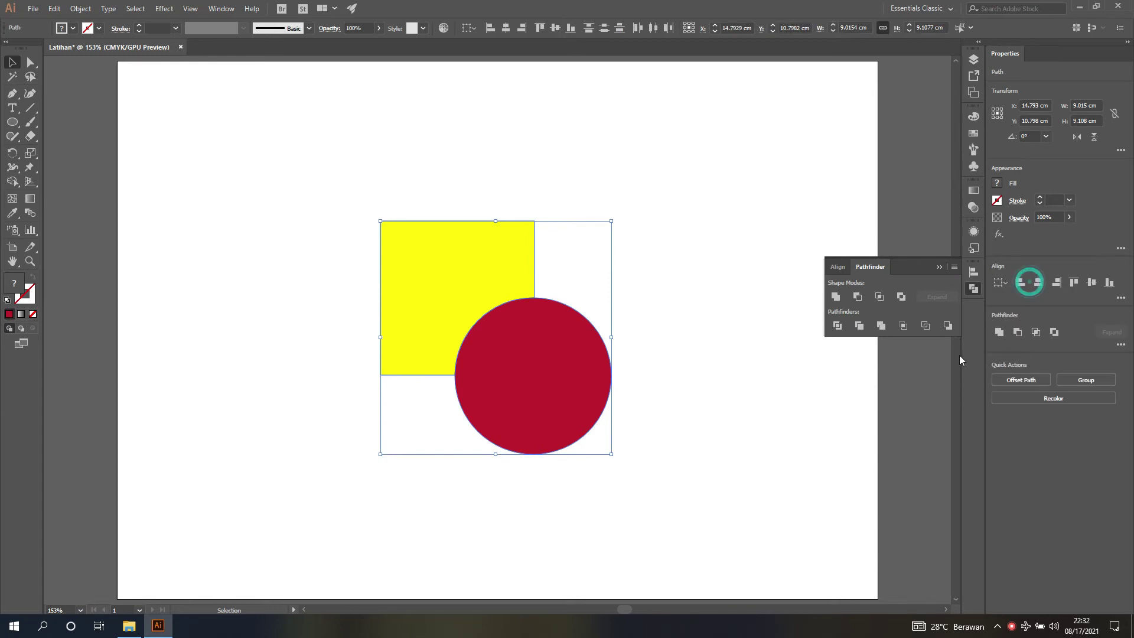
{"action": "left_click", "coordinate": [725, 188]}
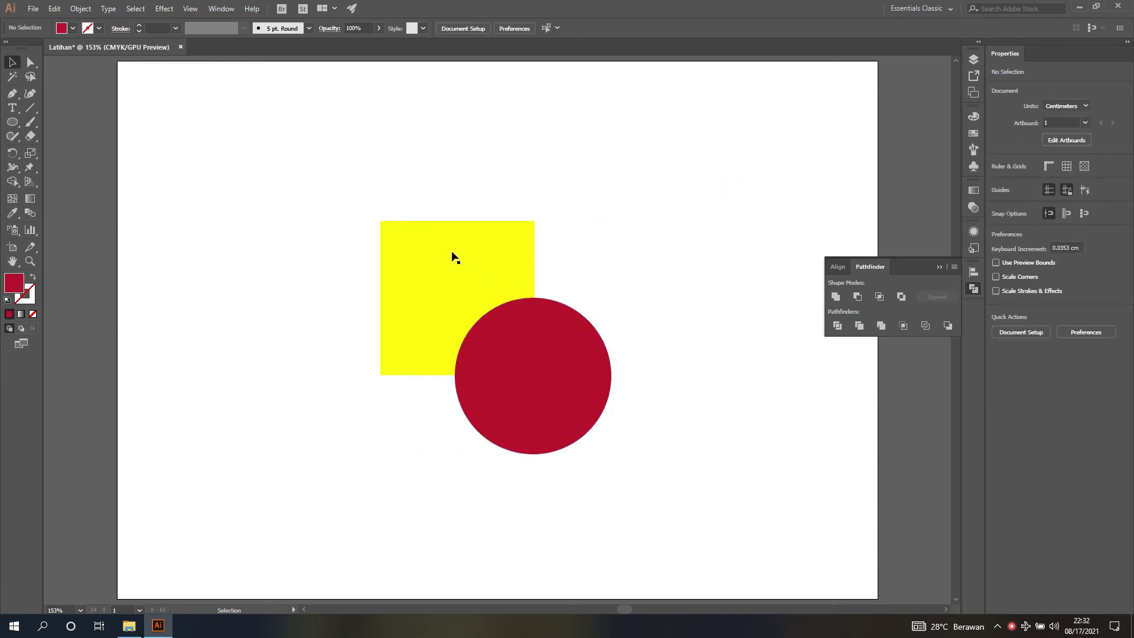
Move the trimmed yellow square and the red circle apart to expose the cut, and undo both moves.
{"action": "left_click_drag", "start_coordinate": [455, 257], "coordinate": [397, 229]}
{"action": "left_click_drag", "start_coordinate": [546, 358], "coordinate": [591, 395]}
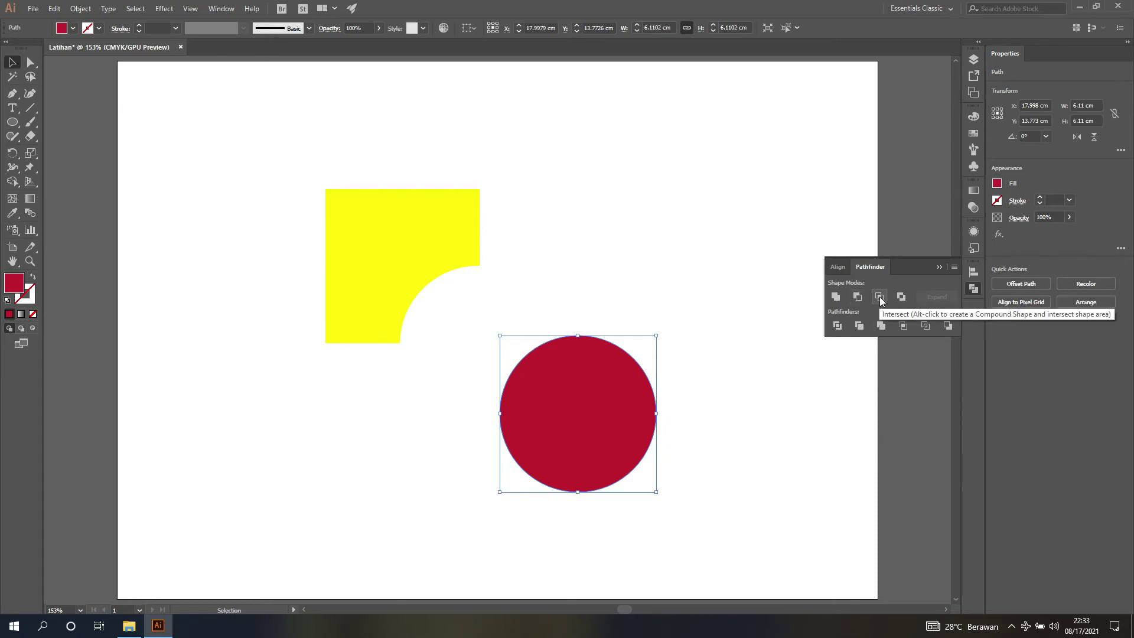
{"action": "key", "text": "a"}
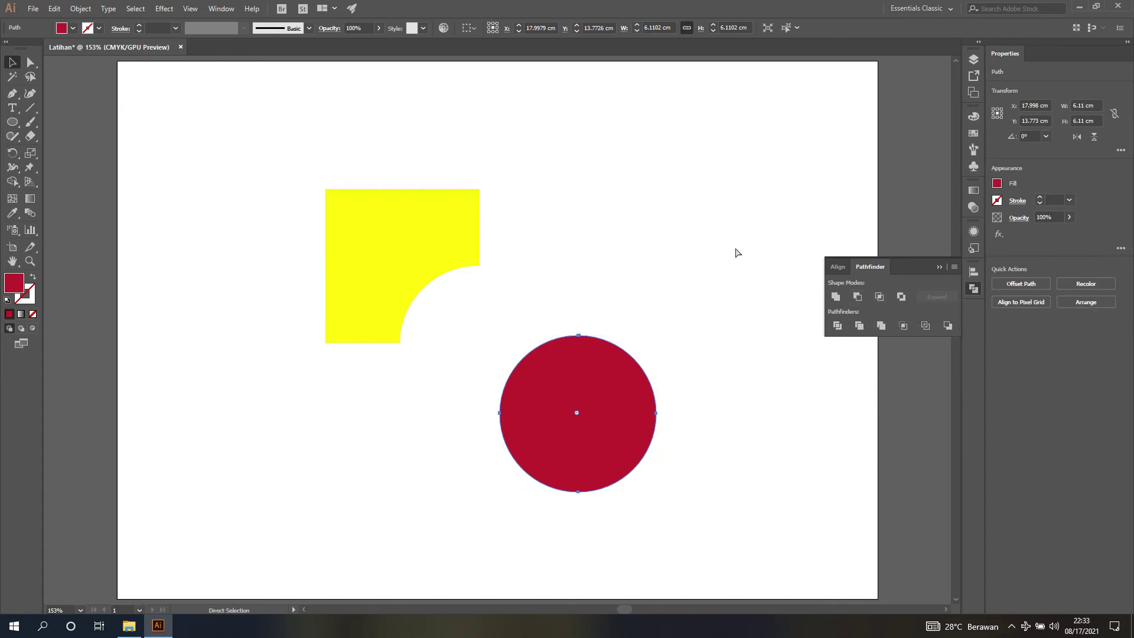
{"action": "key", "text": "ctrl+z"}
{"action": "key", "text": "ctrl+z"}
{"action": "key", "text": "v"}
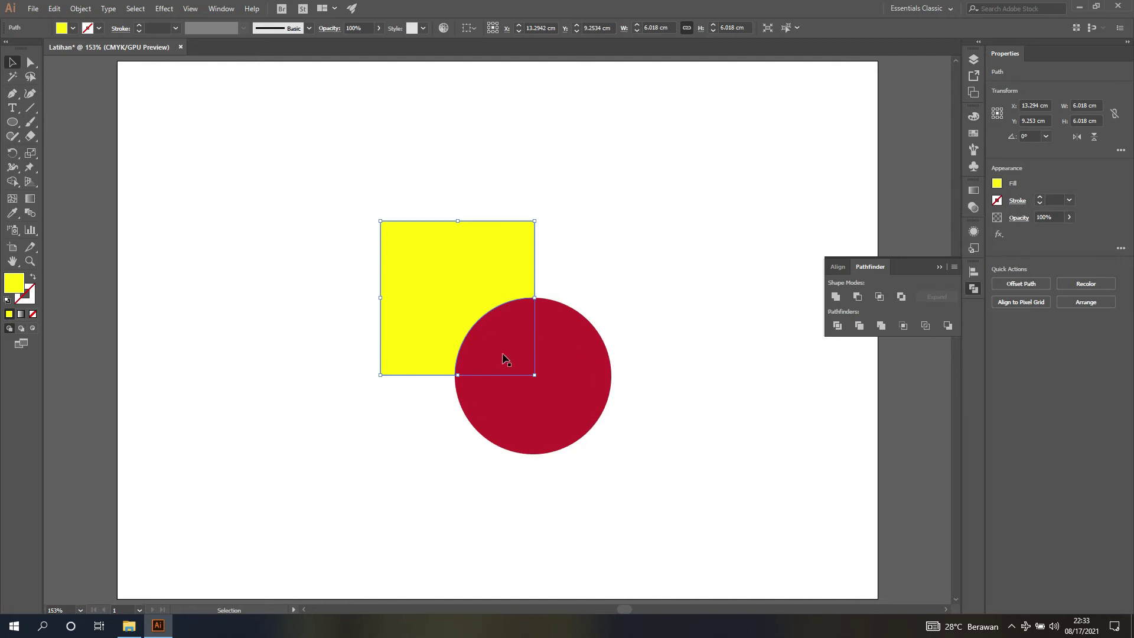
{"action": "left_click", "coordinate": [600, 268]}
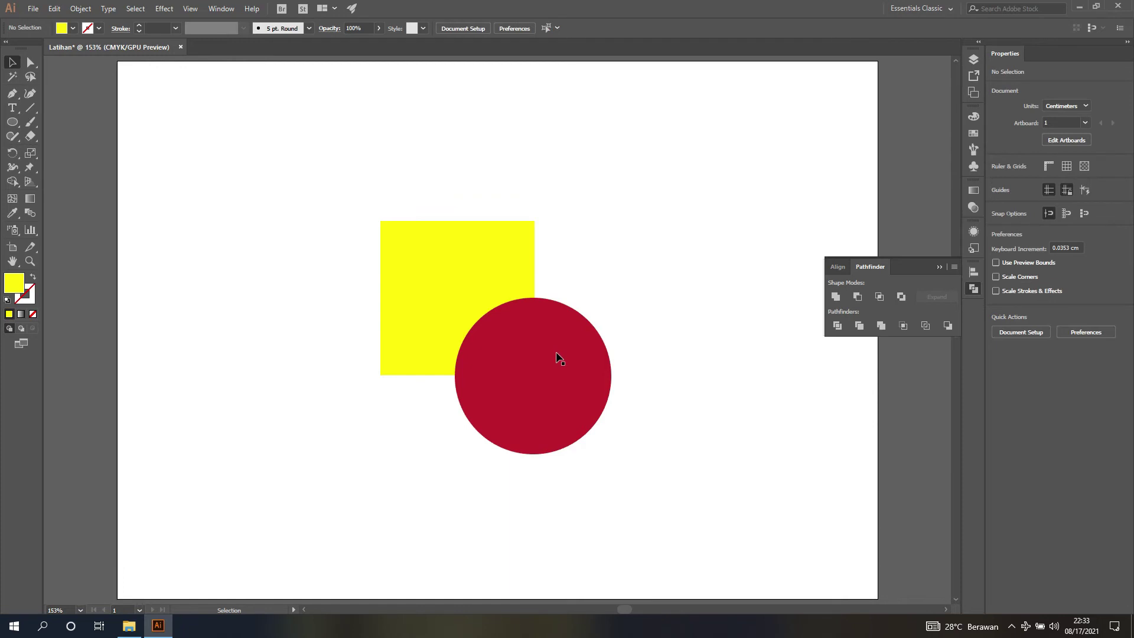
{"action": "left_click", "coordinate": [445, 244]}
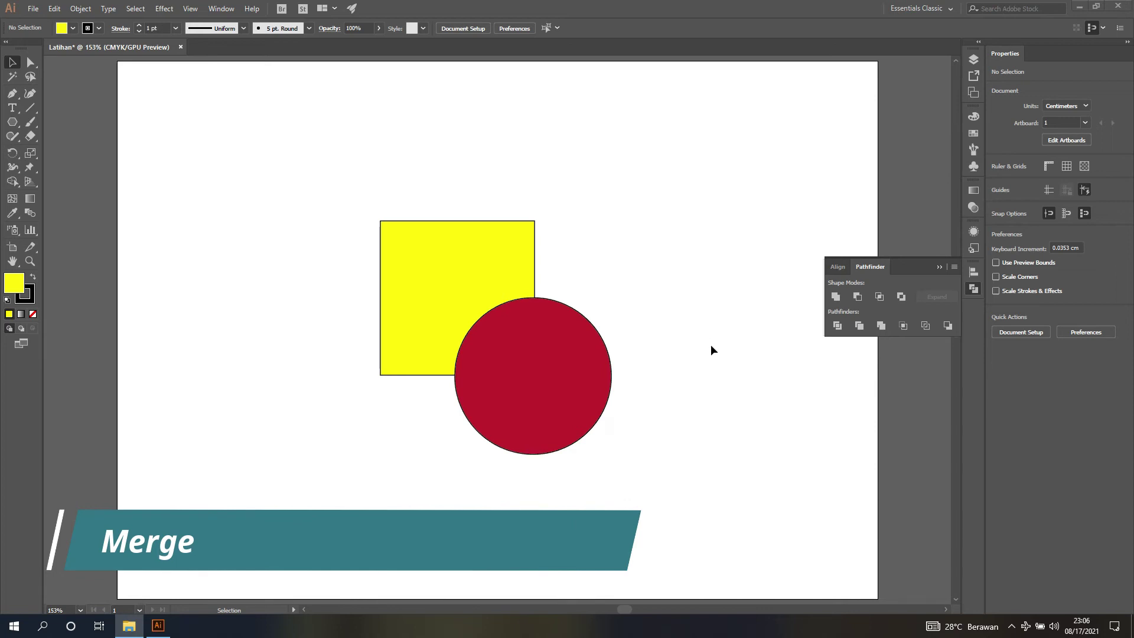
Duplicate the outlined square and circle about 8.9 cm to the left, and move the original pair about 2.9 cm to the right.
{"action": "left_click", "coordinate": [323, 173]}
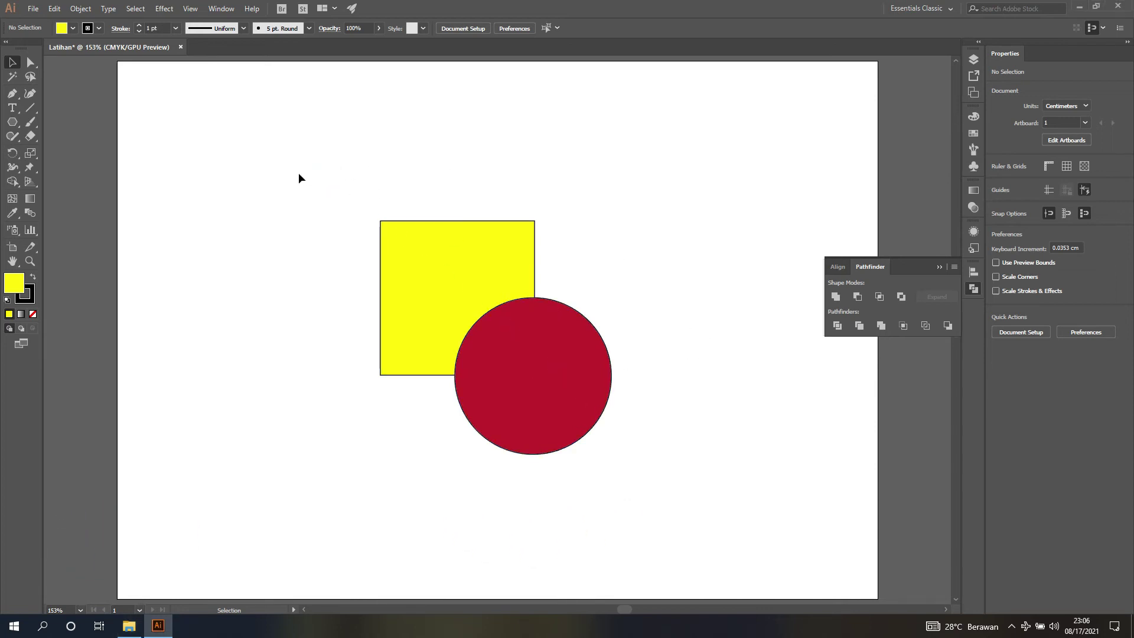
{"action": "left_click_drag", "start_coordinate": [299, 178], "coordinate": [648, 387]}
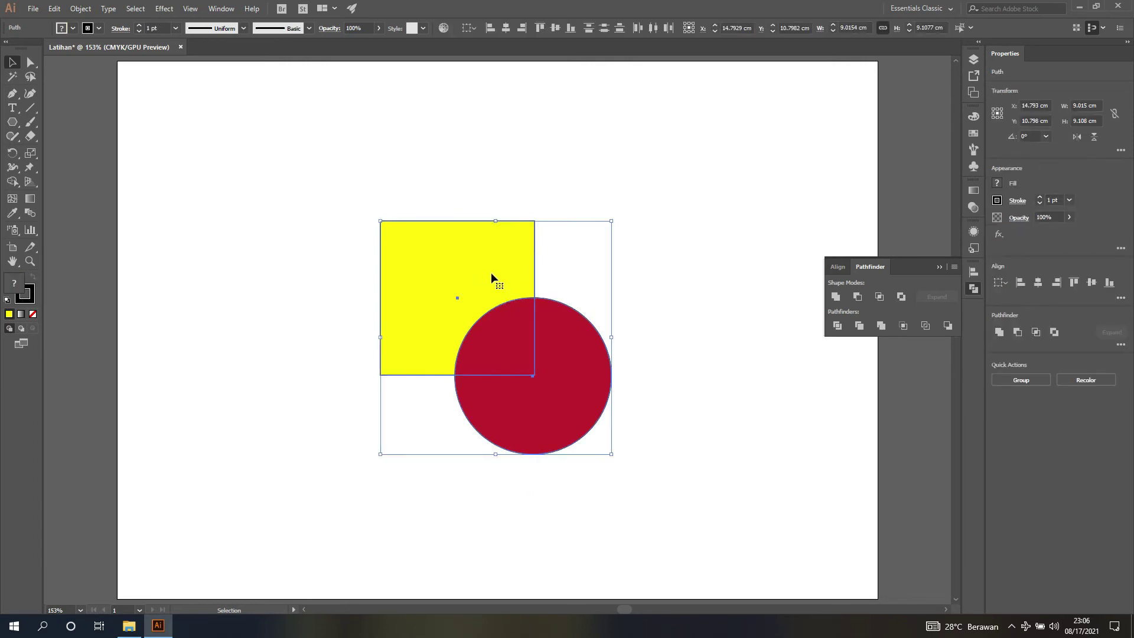
{"action": "left_click_drag", "start_coordinate": [491, 273], "coordinate": [265, 278]}
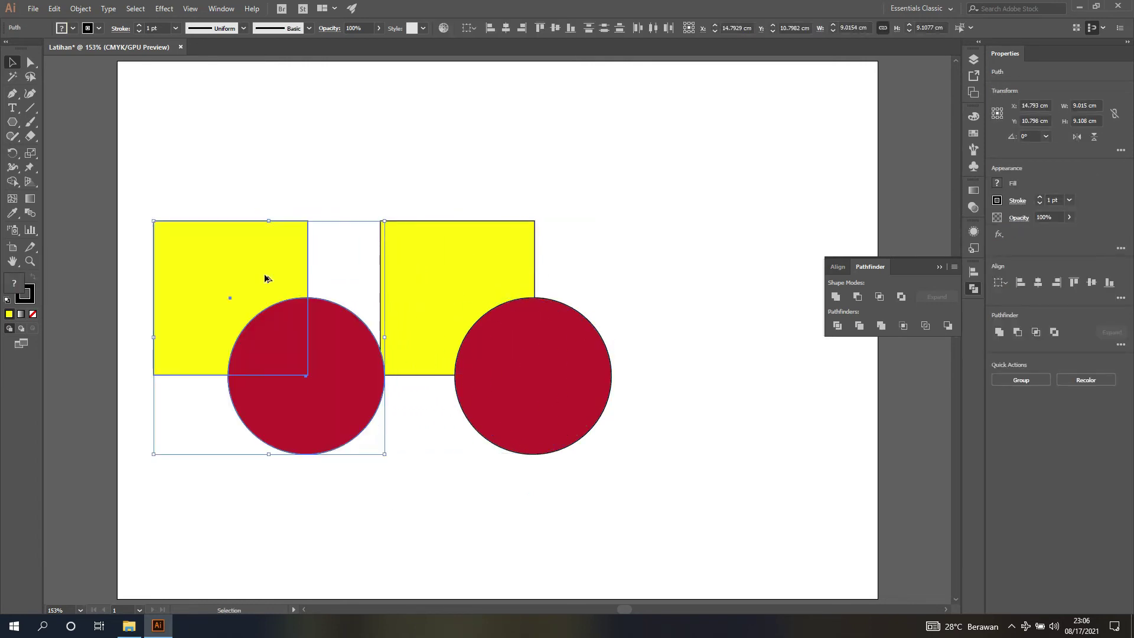
{"action": "left_click", "coordinate": [451, 266]}
{"action": "left_click", "coordinate": [602, 349], "text": "shift"}
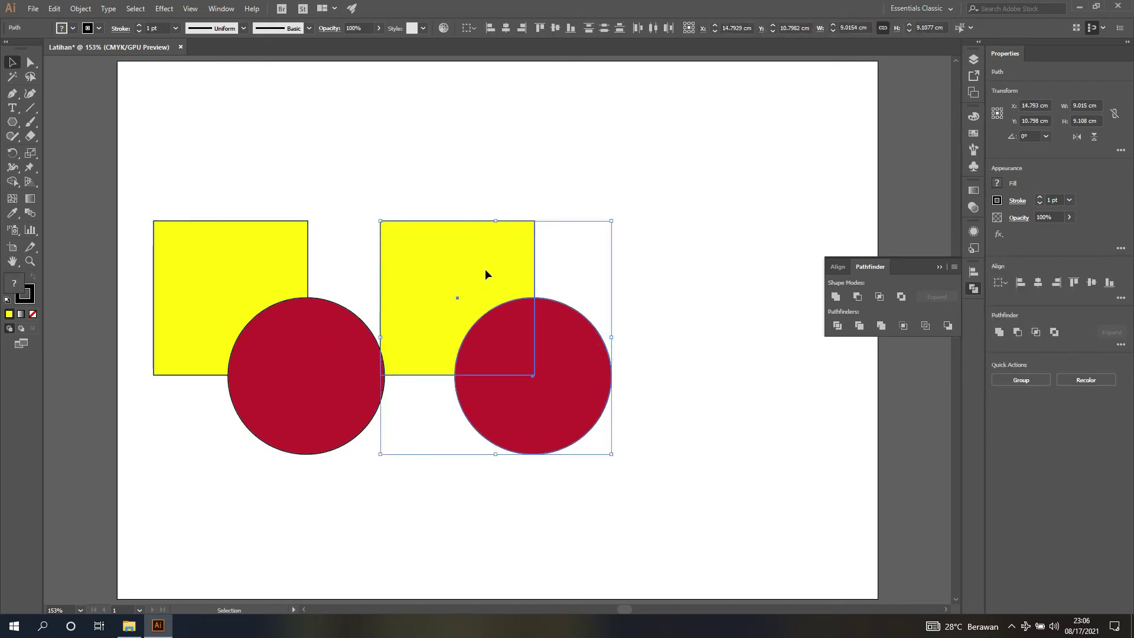
{"action": "left_click_drag", "start_coordinate": [484, 268], "coordinate": [561, 276]}
{"action": "left_click", "coordinate": [684, 186]}
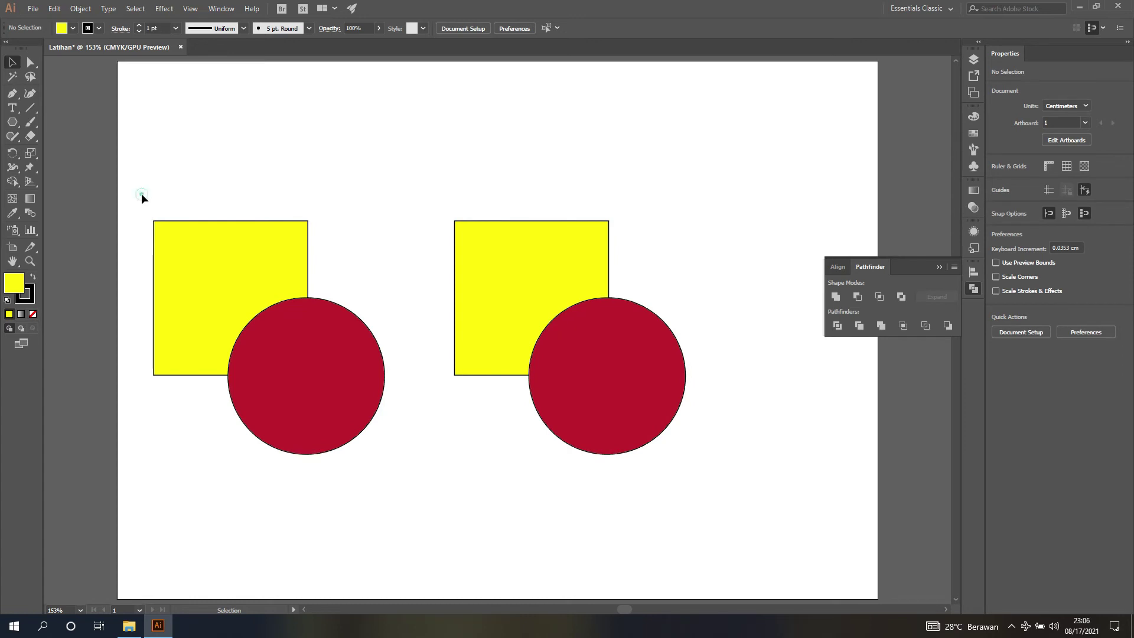
Apply Pathfinder Merge to the left square and circle, and ungroup the result.
{"action": "left_click_drag", "start_coordinate": [141, 193], "coordinate": [416, 491]}
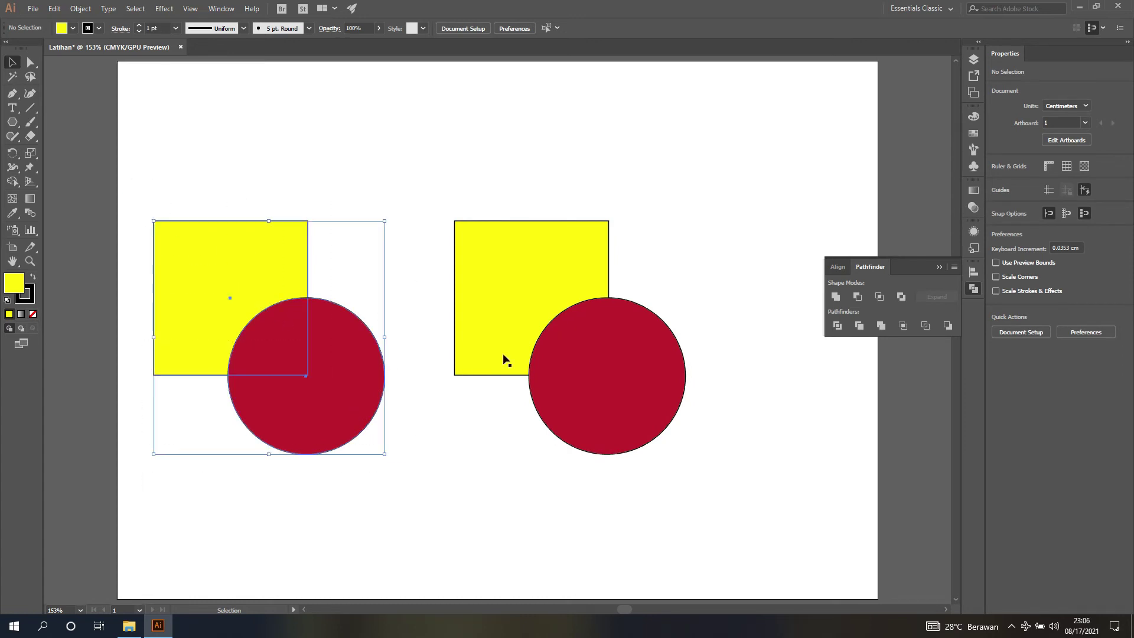
{"action": "left_click", "coordinate": [882, 326]}
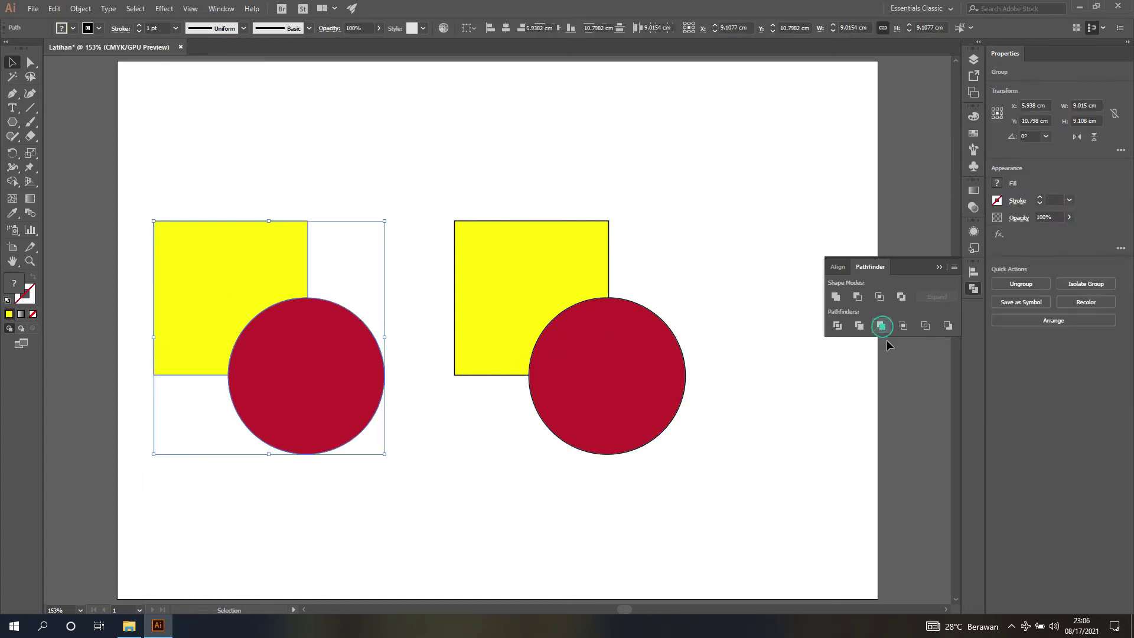
{"action": "left_click", "coordinate": [1023, 285]}
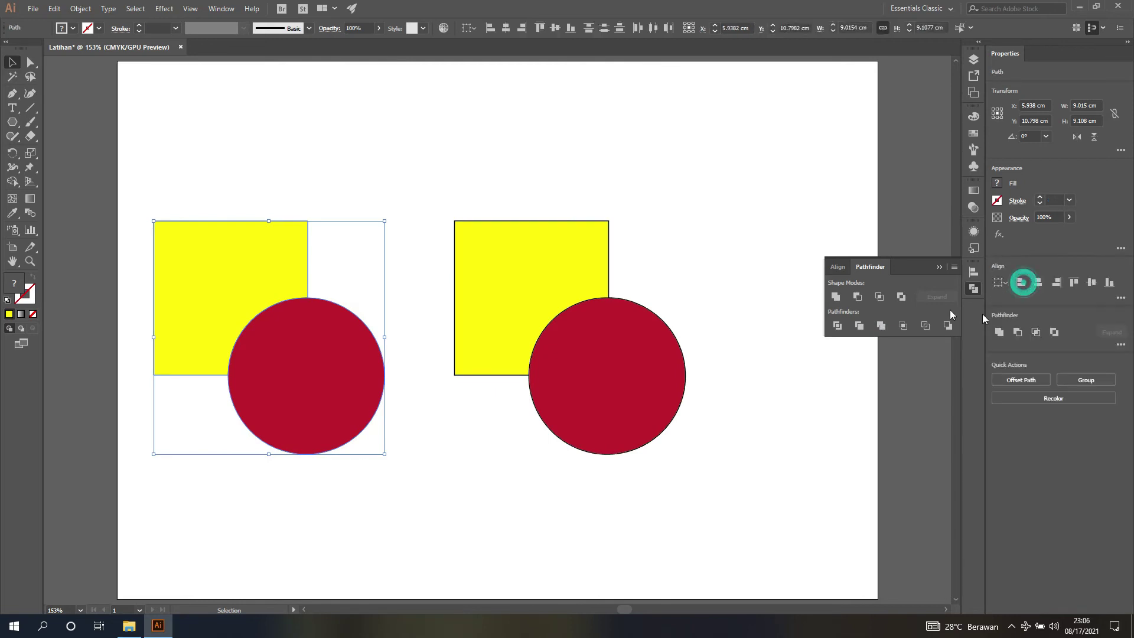
Move the merged pair's red circle down and to the right, clear of its yellow square.
{"action": "left_click", "coordinate": [686, 163]}
{"action": "left_click", "coordinate": [337, 358]}
{"action": "left_click_drag", "start_coordinate": [360, 397], "coordinate": [406, 466]}
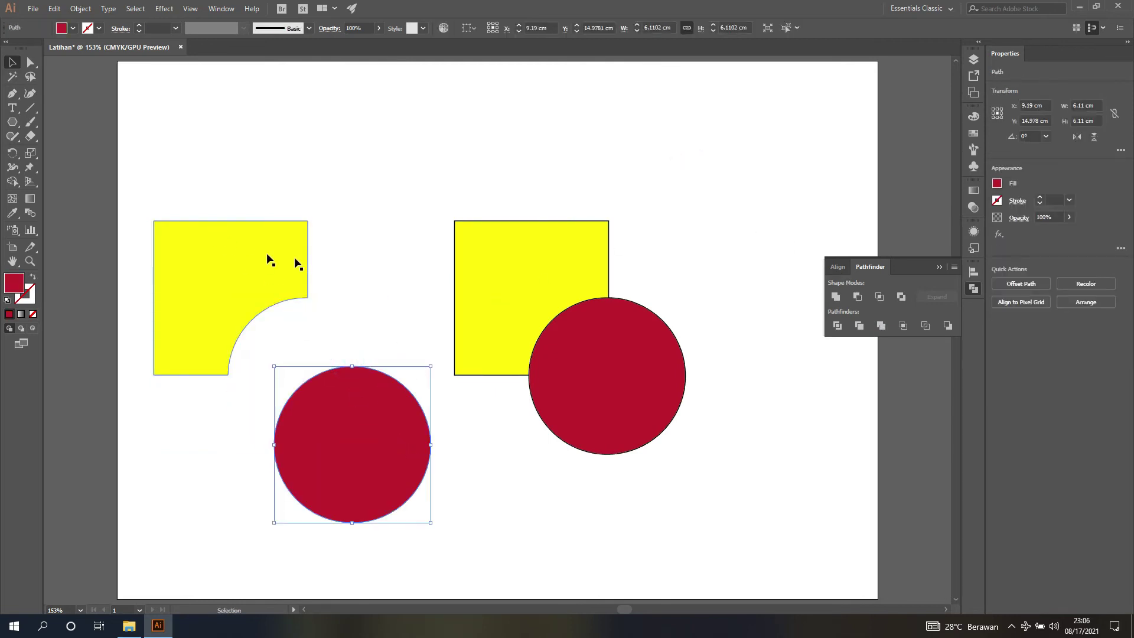
Apply Pathfinder Trim to the right square and circle, ungroup the result, and clear the selection.
{"action": "left_click_drag", "start_coordinate": [436, 192], "coordinate": [716, 475]}
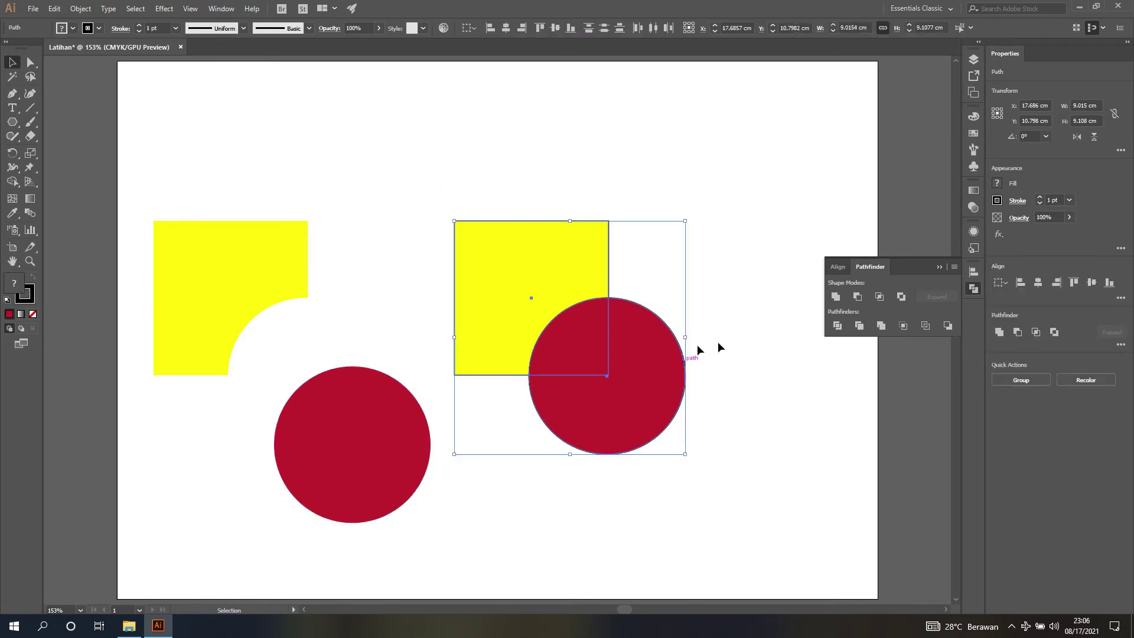
{"action": "left_click", "coordinate": [858, 328]}
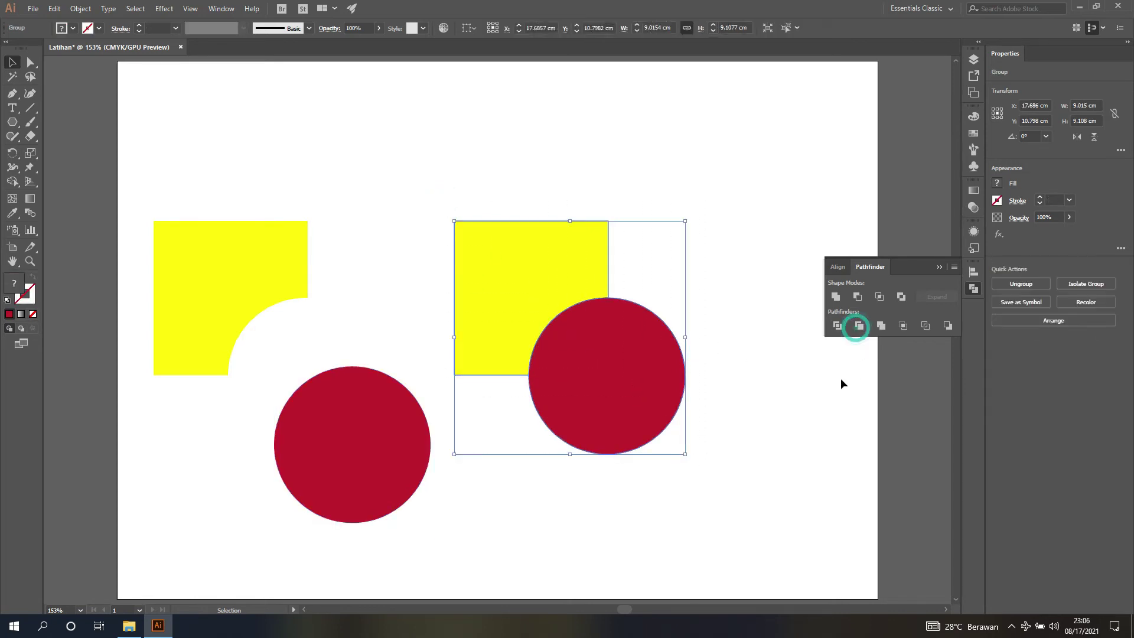
{"action": "left_click", "coordinate": [1017, 285]}
{"action": "left_click", "coordinate": [750, 243]}
Move the trimmed pair's red circle down-right off its square, and compare the paths of both pairs in Layers.
{"action": "left_click", "coordinate": [666, 331]}
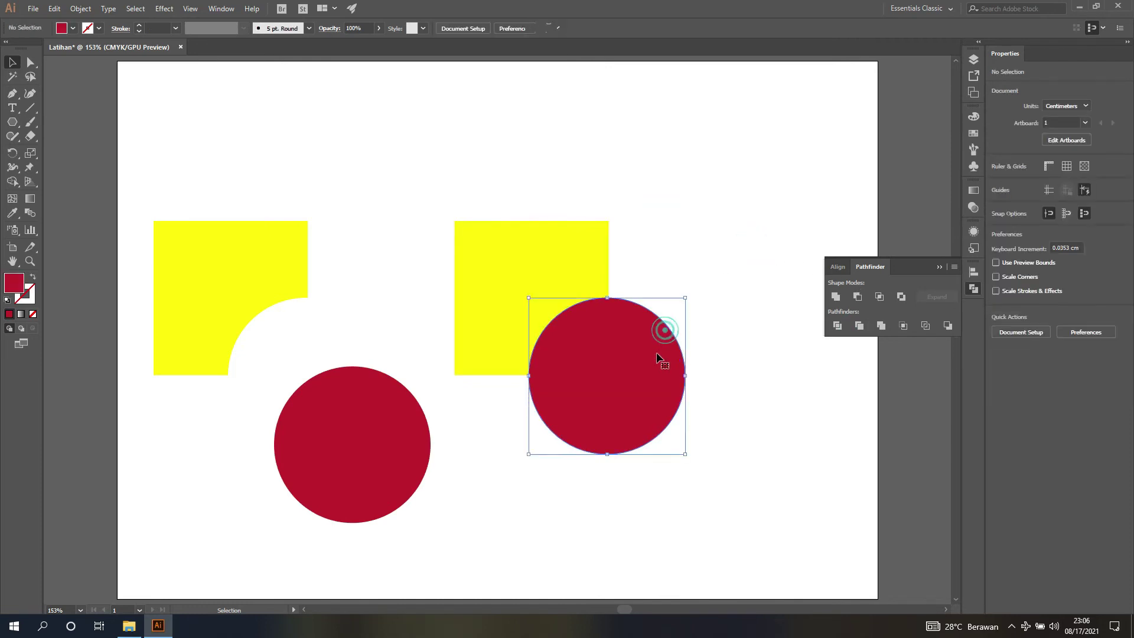
{"action": "left_click_drag", "start_coordinate": [657, 353], "coordinate": [719, 392]}
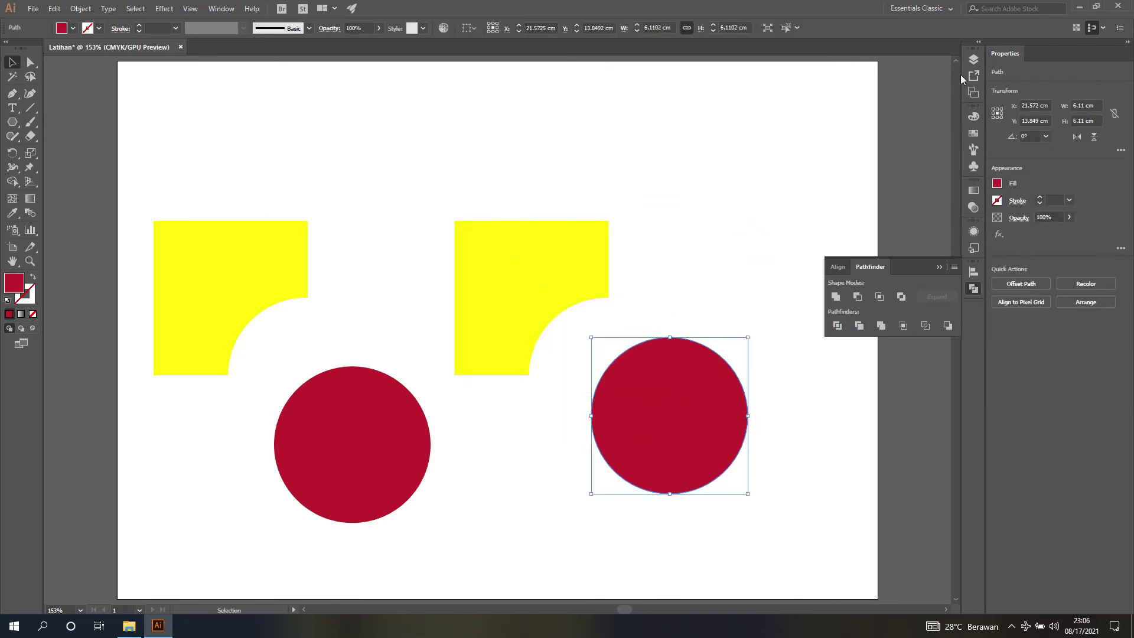
{"action": "left_click", "coordinate": [974, 59]}
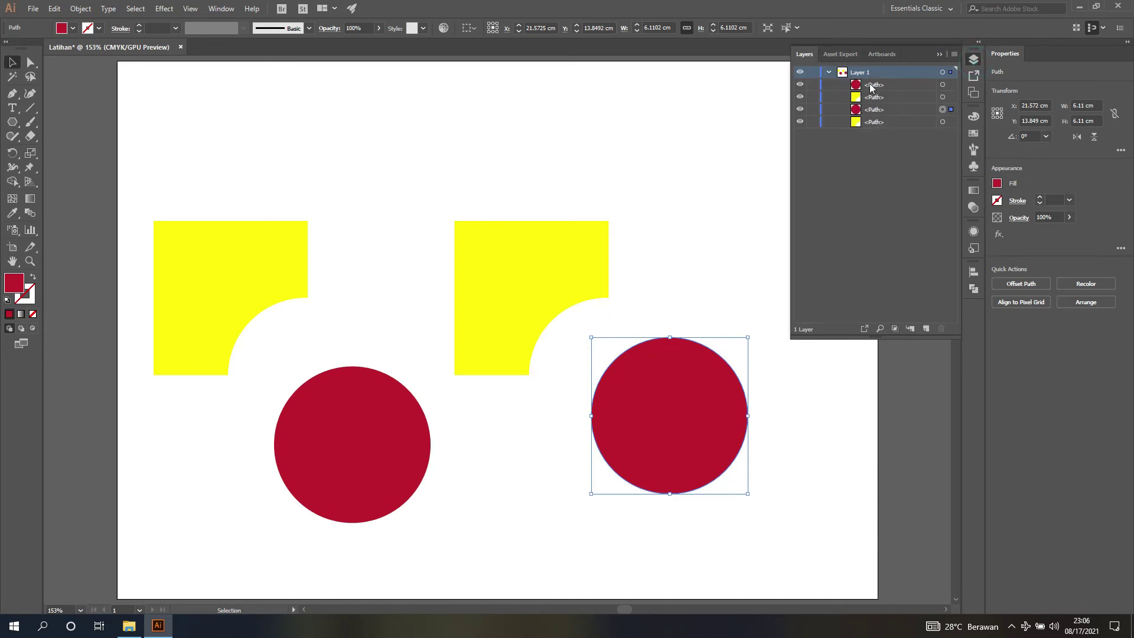
{"action": "left_click", "coordinate": [707, 126]}
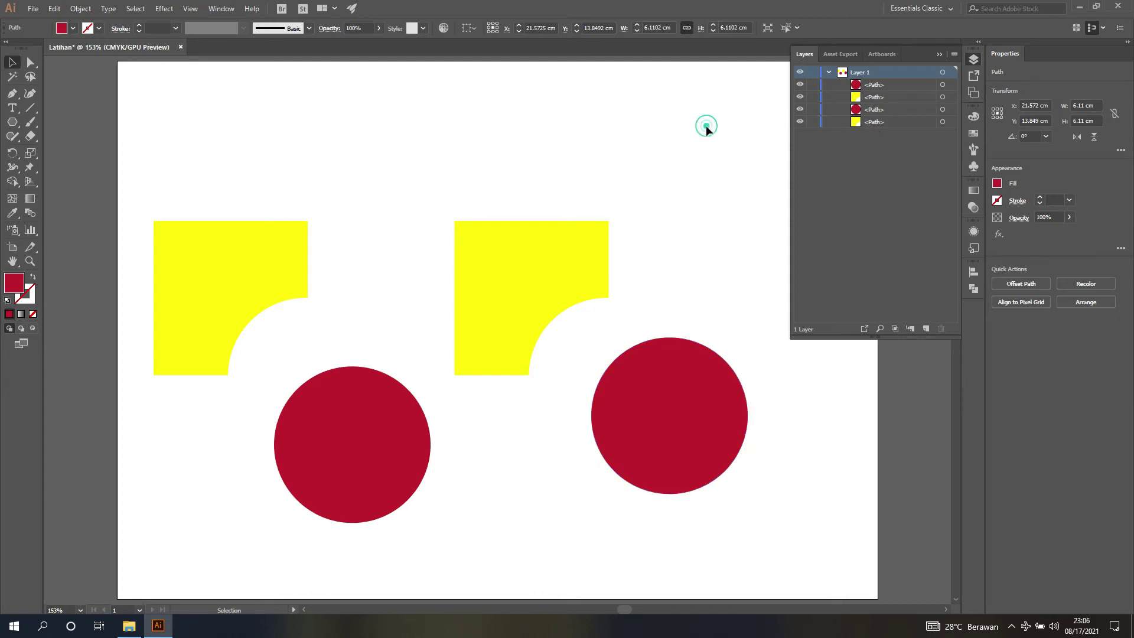
{"action": "left_click", "coordinate": [973, 288]}
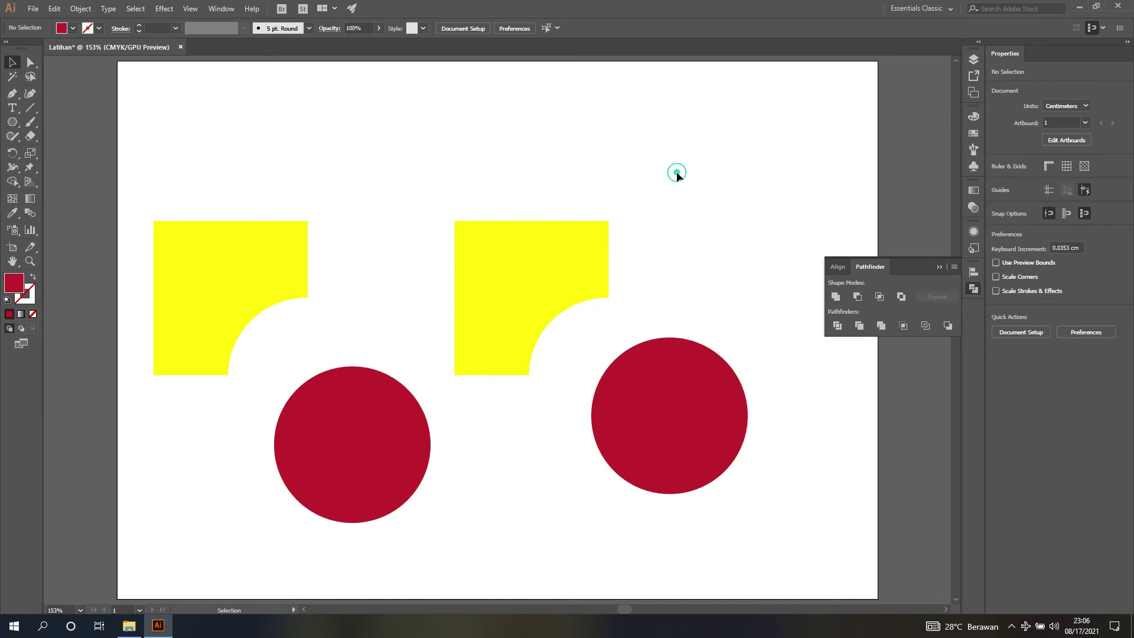
Undo the right pair's circle move, ungrouping and Trim, and the left circle's move.
{"action": "key", "text": "a"}
{"action": "key", "text": "ctrl+z"}
{"action": "key", "text": "ctrl+z"}
{"action": "key", "text": "ctrl+z"}
{"action": "key", "text": "ctrl+z"}
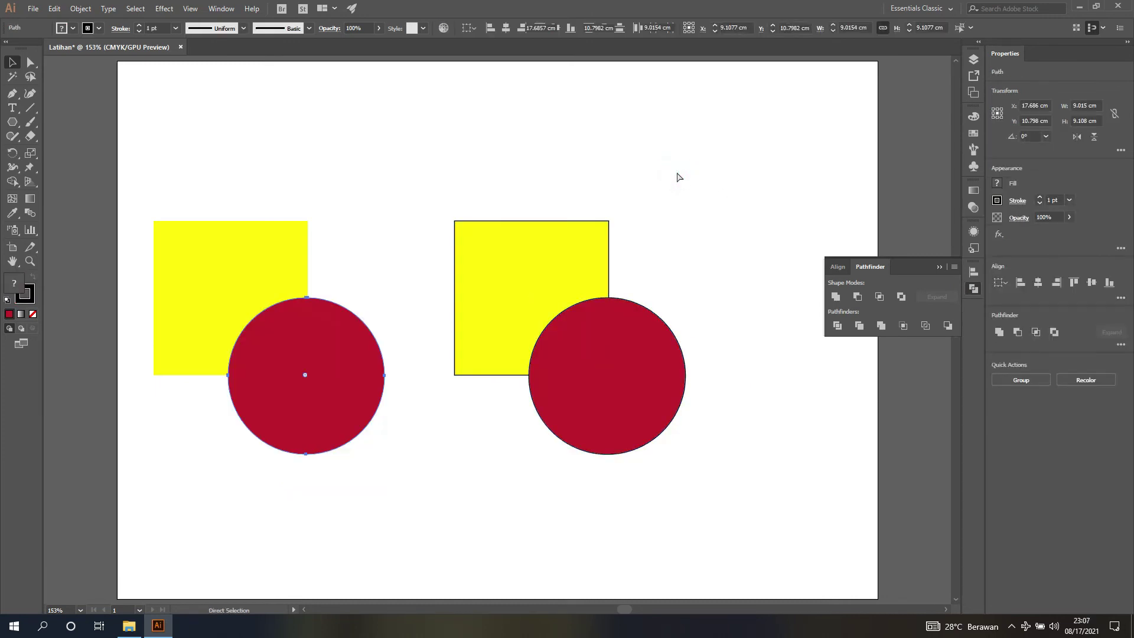
Undo the left pair's ungrouping and Merge, and clear the selection.
{"action": "key", "text": "ctrl+z"}
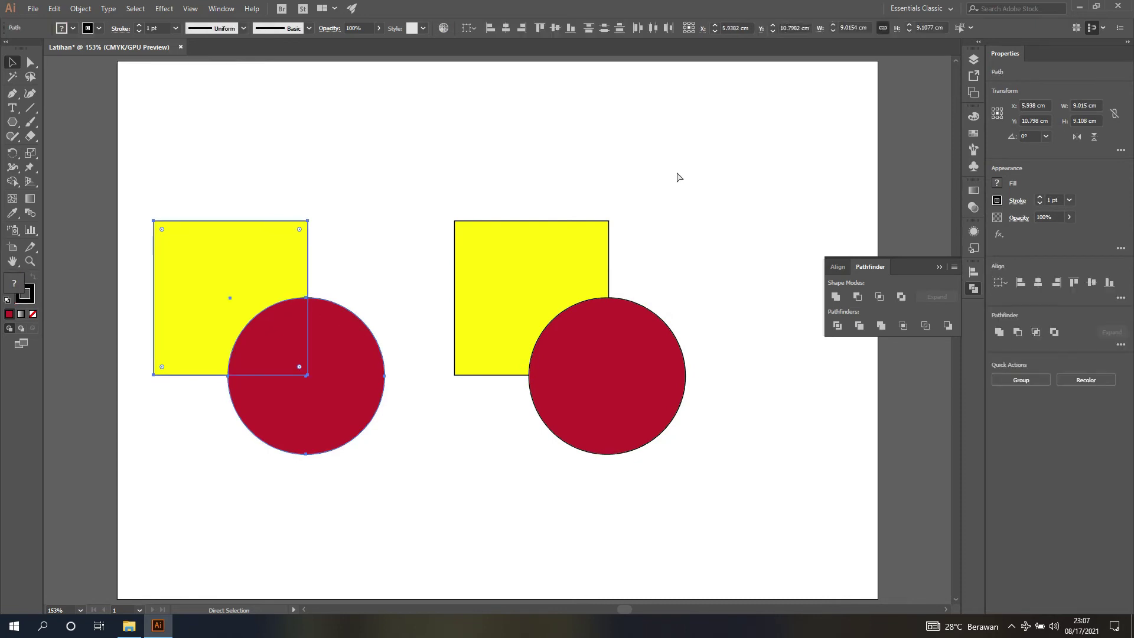
{"action": "key", "text": "v"}
{"action": "left_click", "coordinate": [678, 176]}
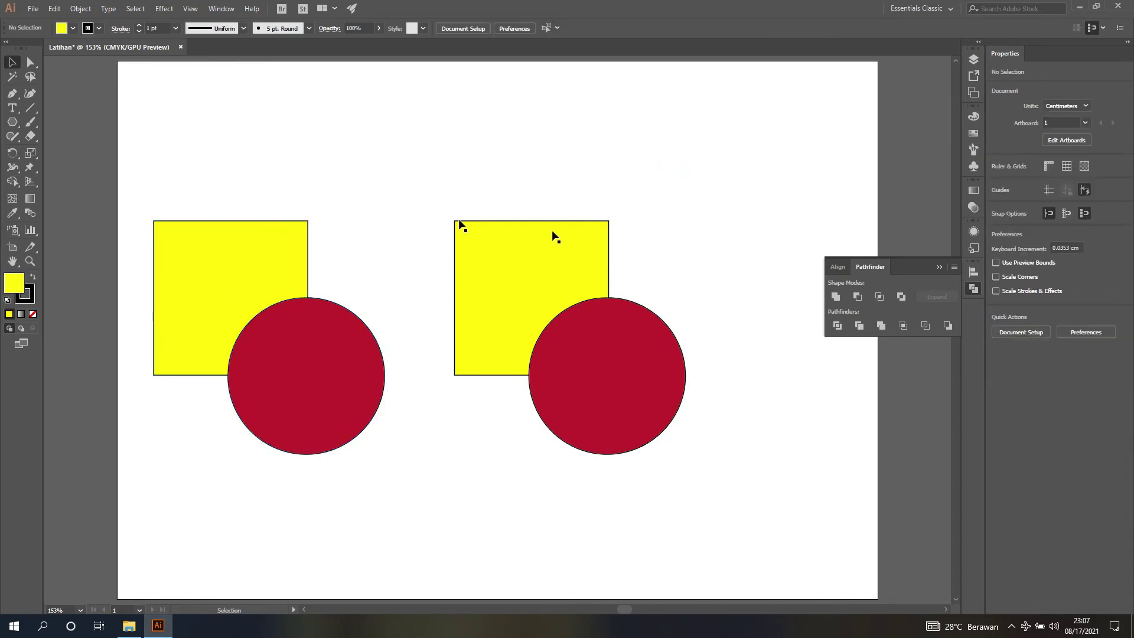
Fill the left yellow square with the same dark red as its circle and deselect it.
{"action": "left_click", "coordinate": [244, 254]}
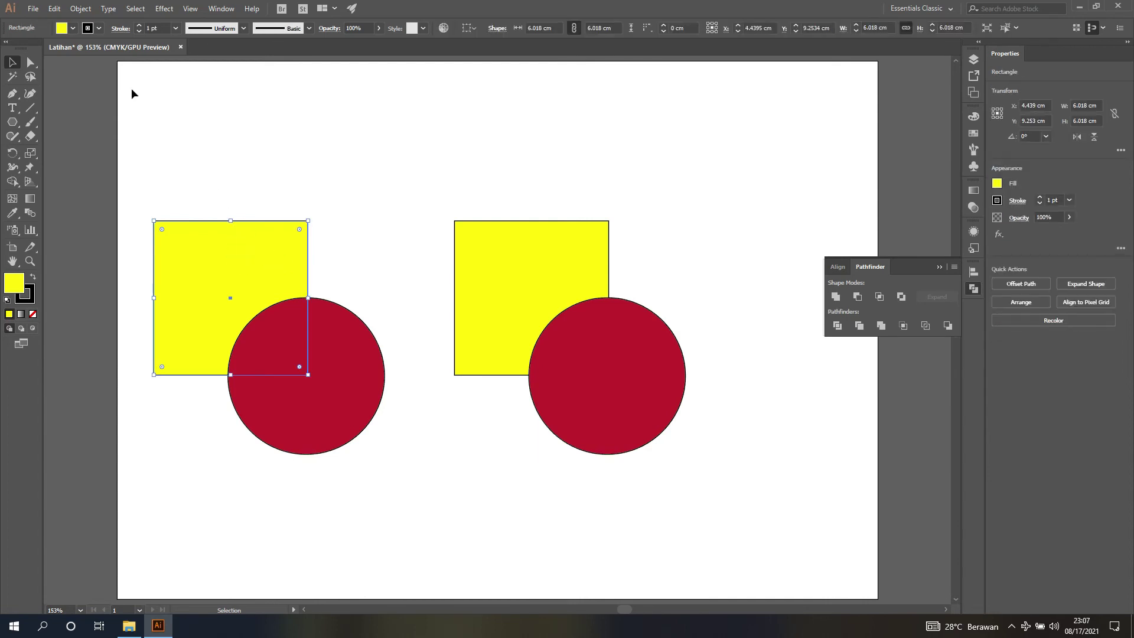
{"action": "left_click", "coordinate": [72, 28]}
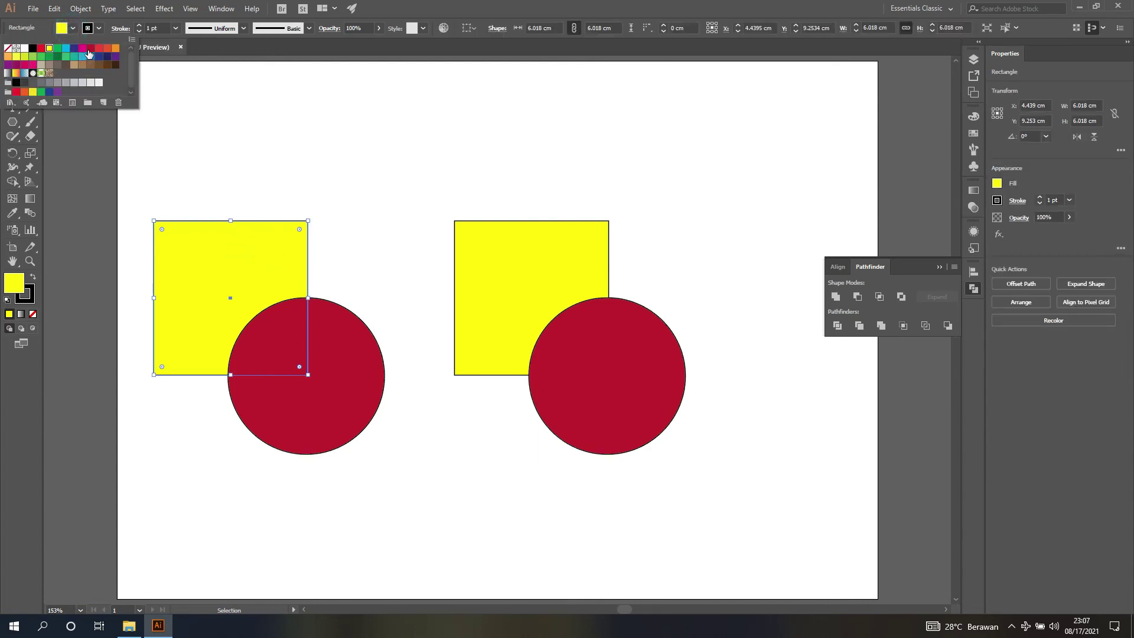
{"action": "left_click", "coordinate": [90, 48]}
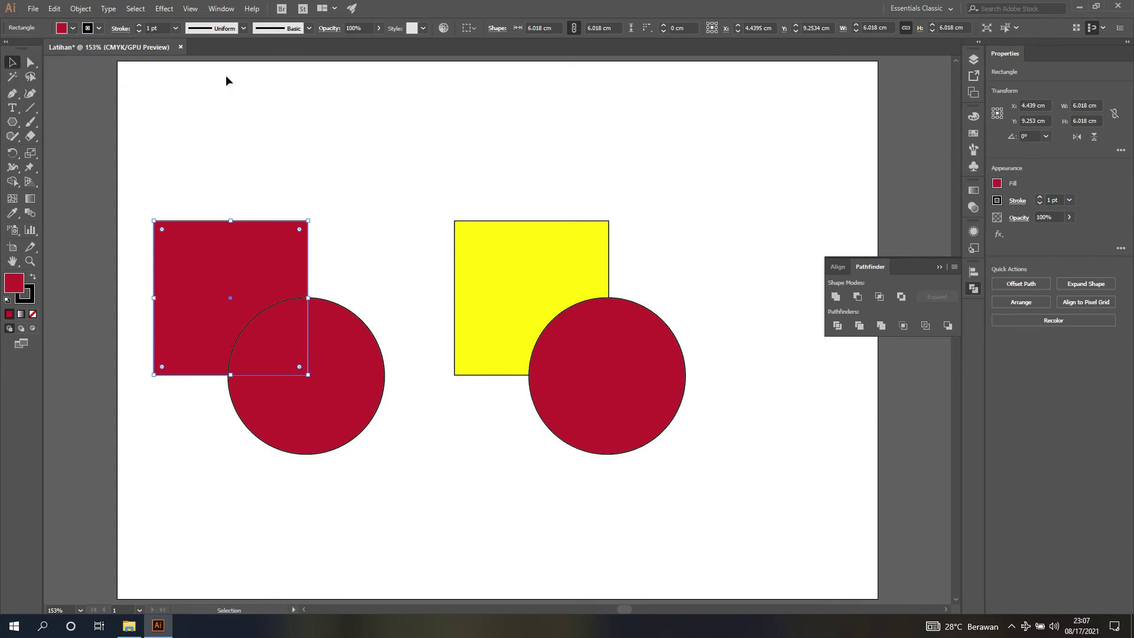
{"action": "left_click", "coordinate": [260, 137]}
Apply Pathfinder Merge to the left red square and circle, and inspect the result in Layers and on the artboard.
{"action": "left_click_drag", "start_coordinate": [140, 193], "coordinate": [400, 471]}
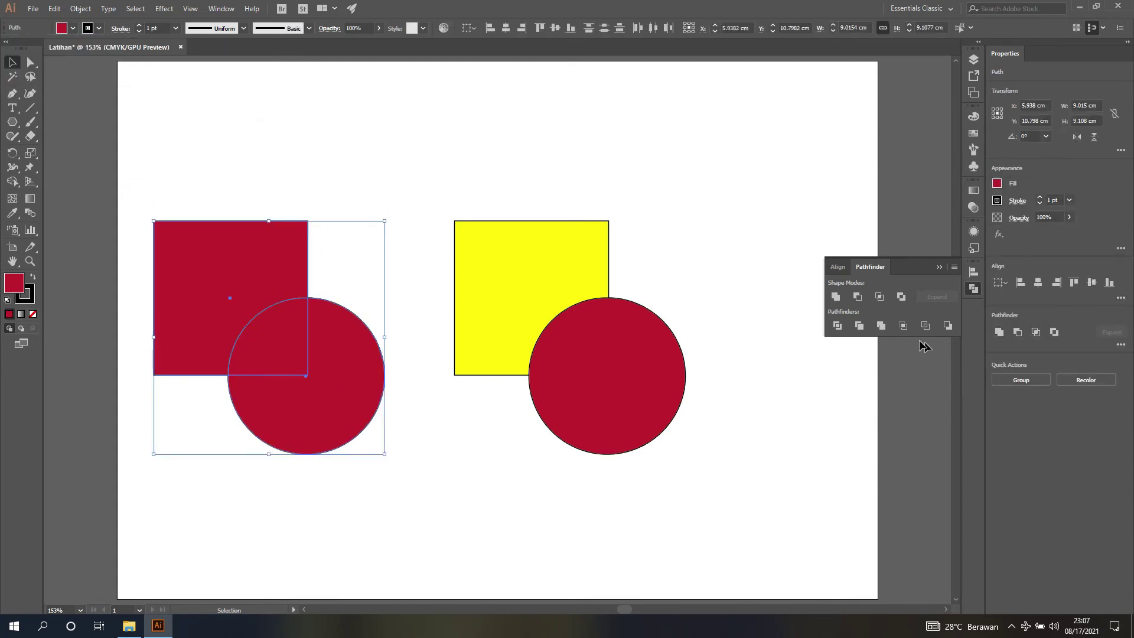
{"action": "left_click", "coordinate": [881, 325]}
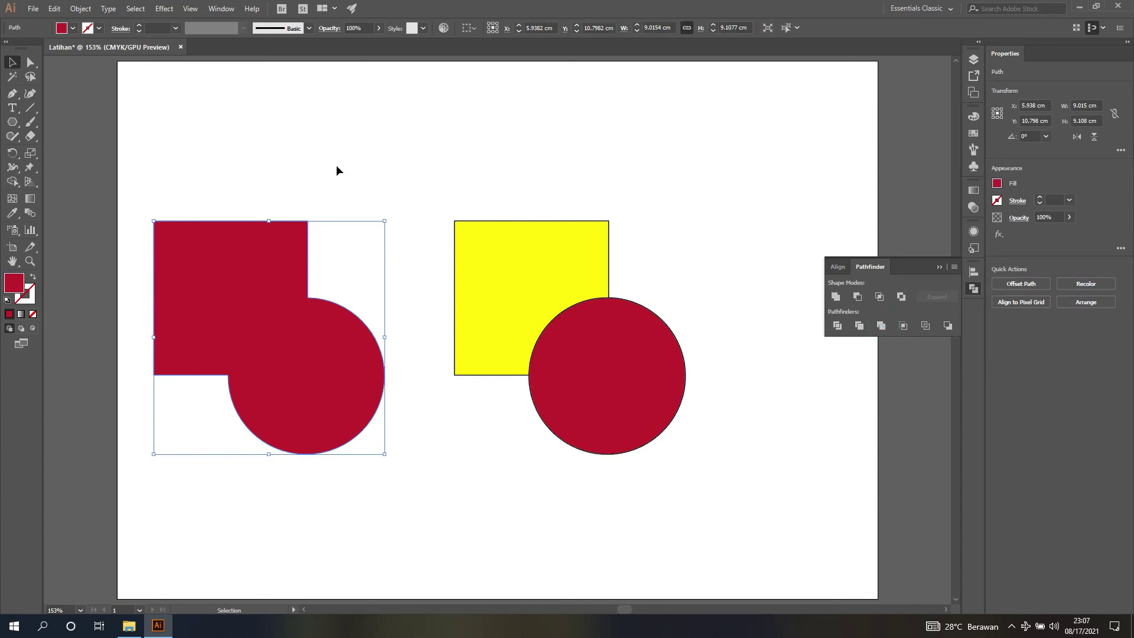
{"action": "left_click", "coordinate": [973, 59]}
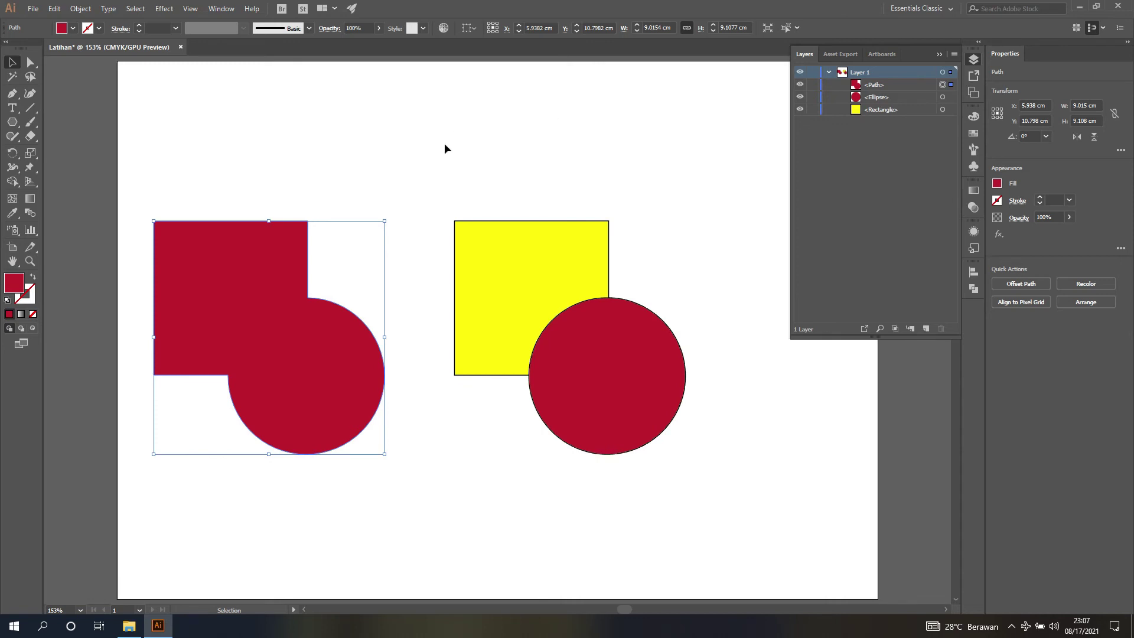
{"action": "left_click", "coordinate": [446, 160]}
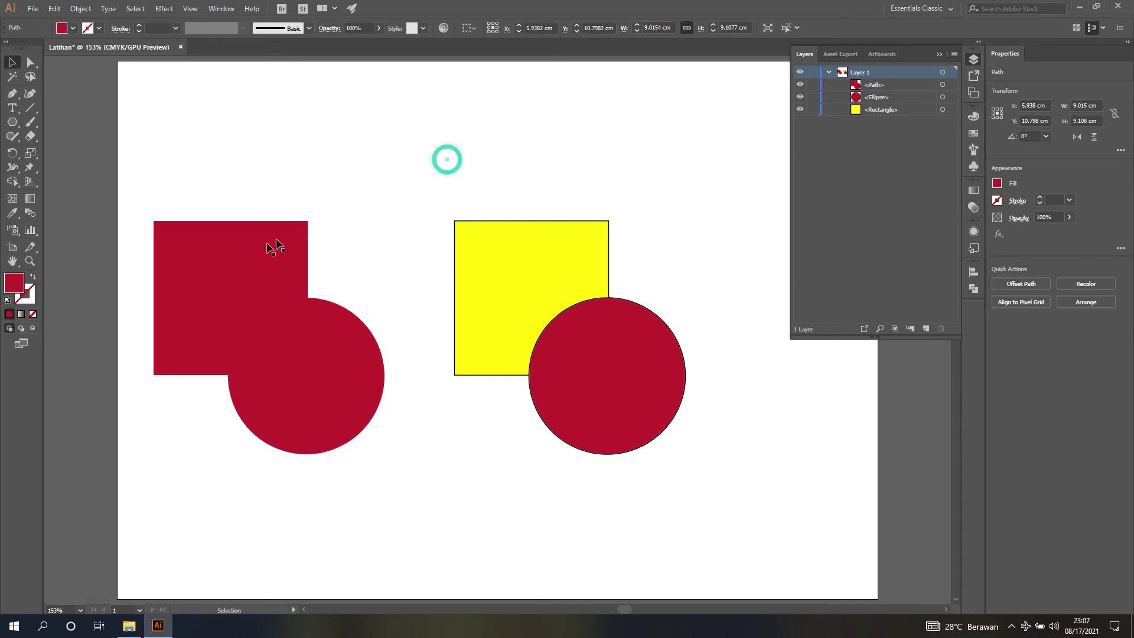
{"action": "left_click", "coordinate": [256, 246]}
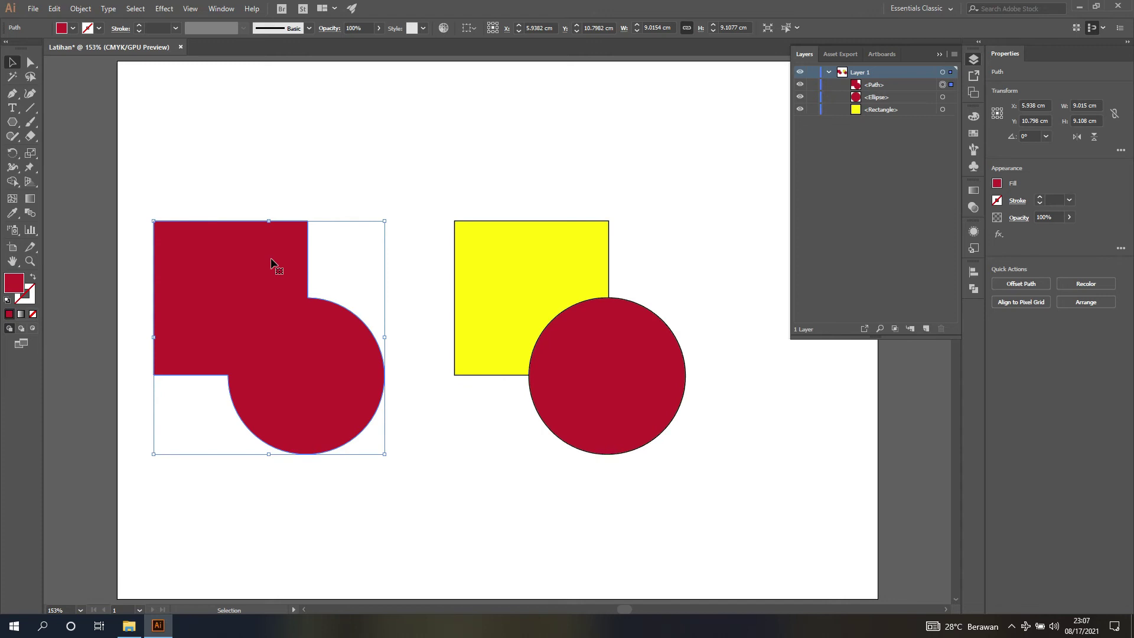
{"action": "left_click", "coordinate": [601, 179]}
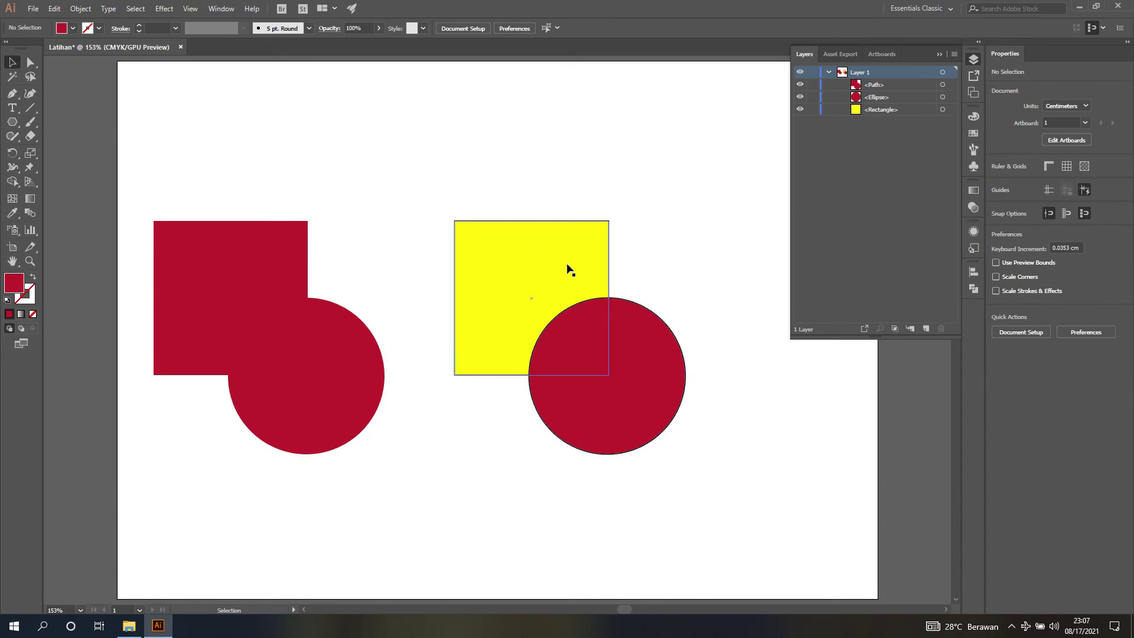
Apply Pathfinder Unite to the right yellow square and red circle, and compare both shapes' paths in Layers.
{"action": "left_click", "coordinate": [975, 290]}
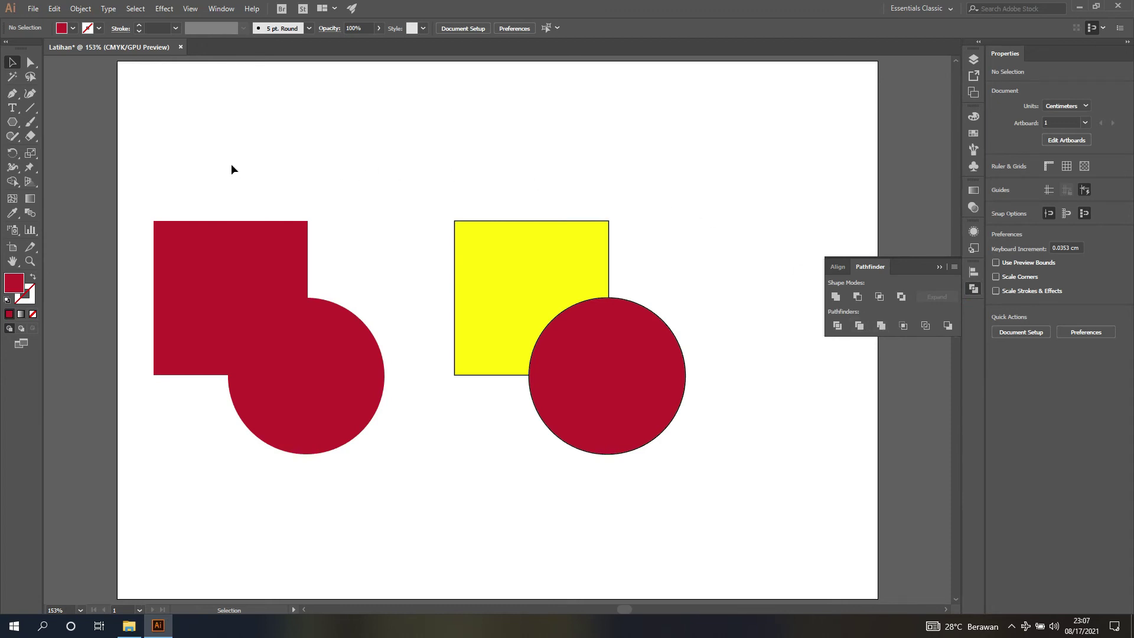
{"action": "left_click", "coordinate": [278, 292]}
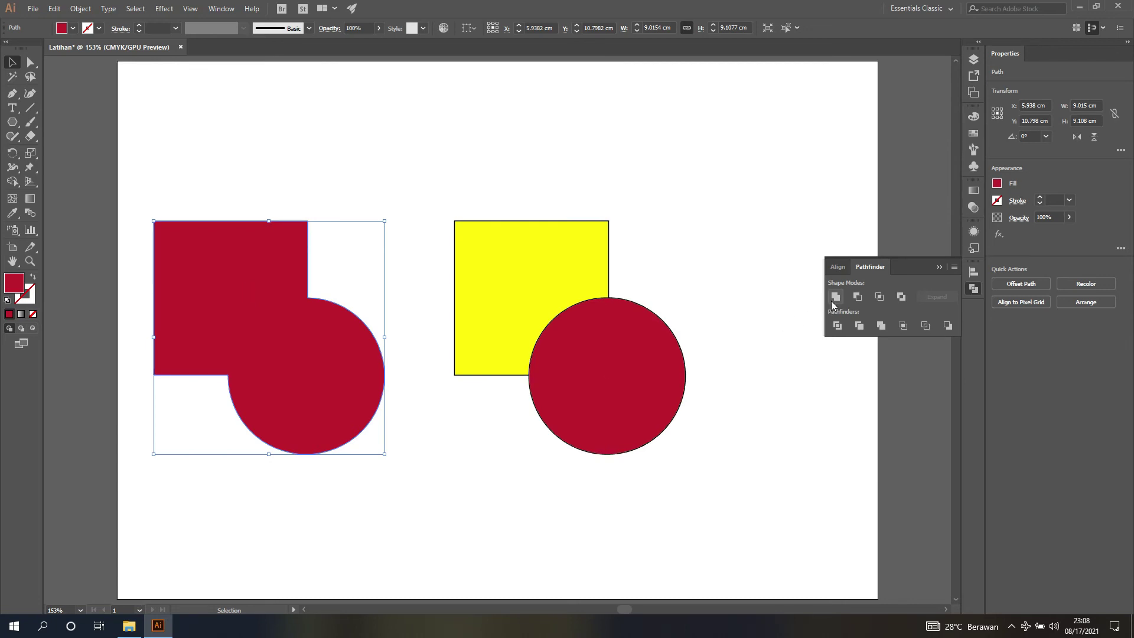
{"action": "left_click", "coordinate": [495, 188]}
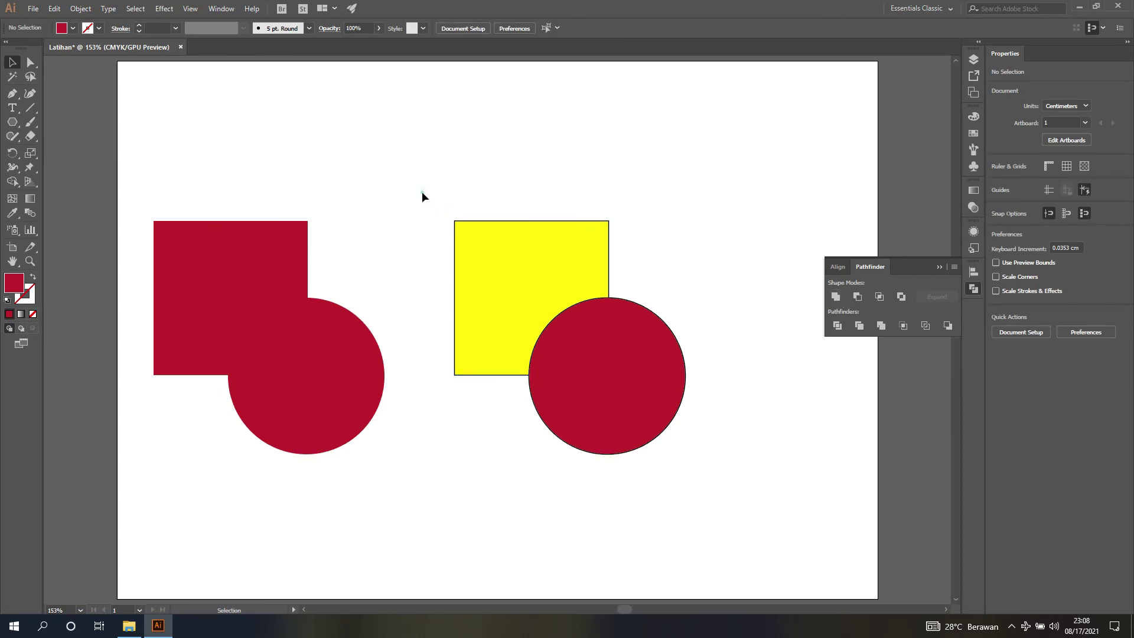
{"action": "left_click_drag", "start_coordinate": [422, 192], "coordinate": [717, 492]}
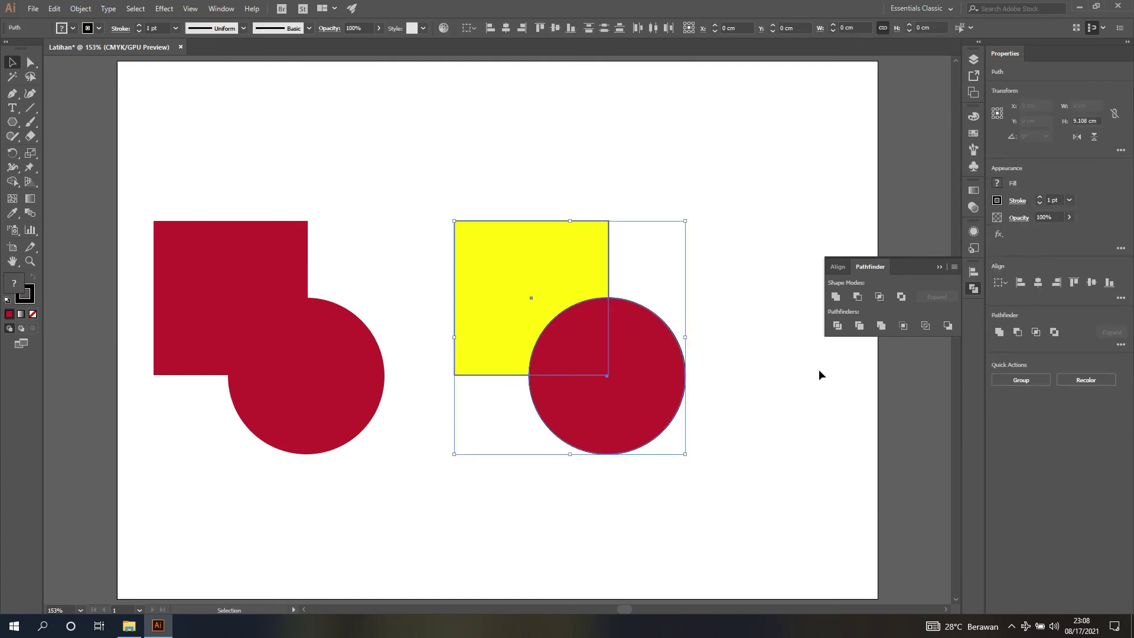
{"action": "left_click", "coordinate": [836, 298]}
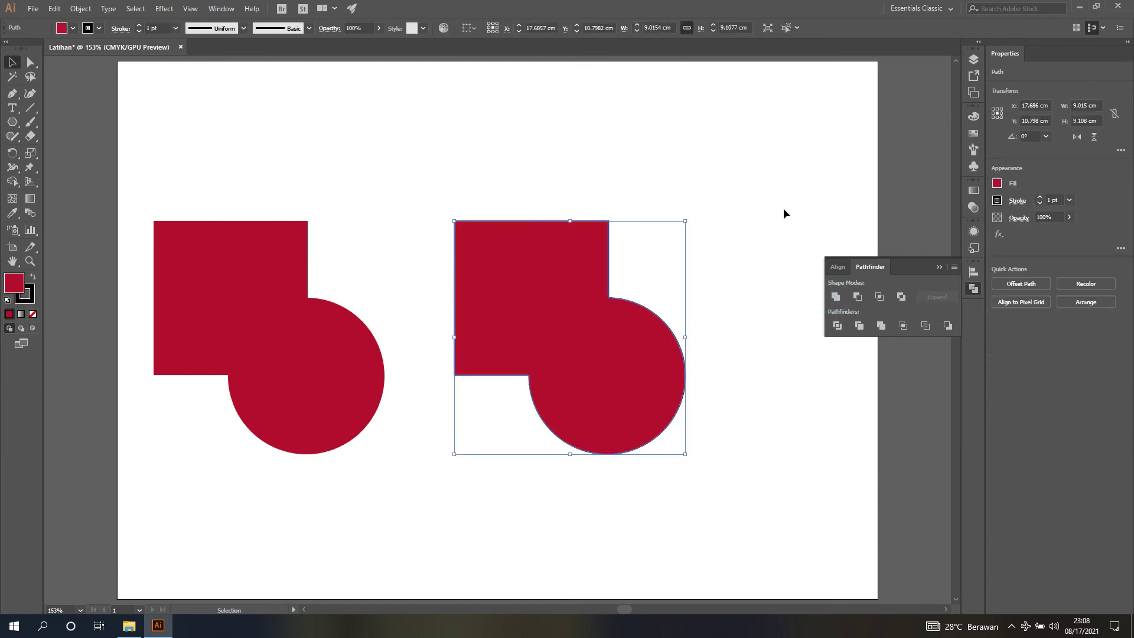
{"action": "left_click", "coordinate": [973, 59]}
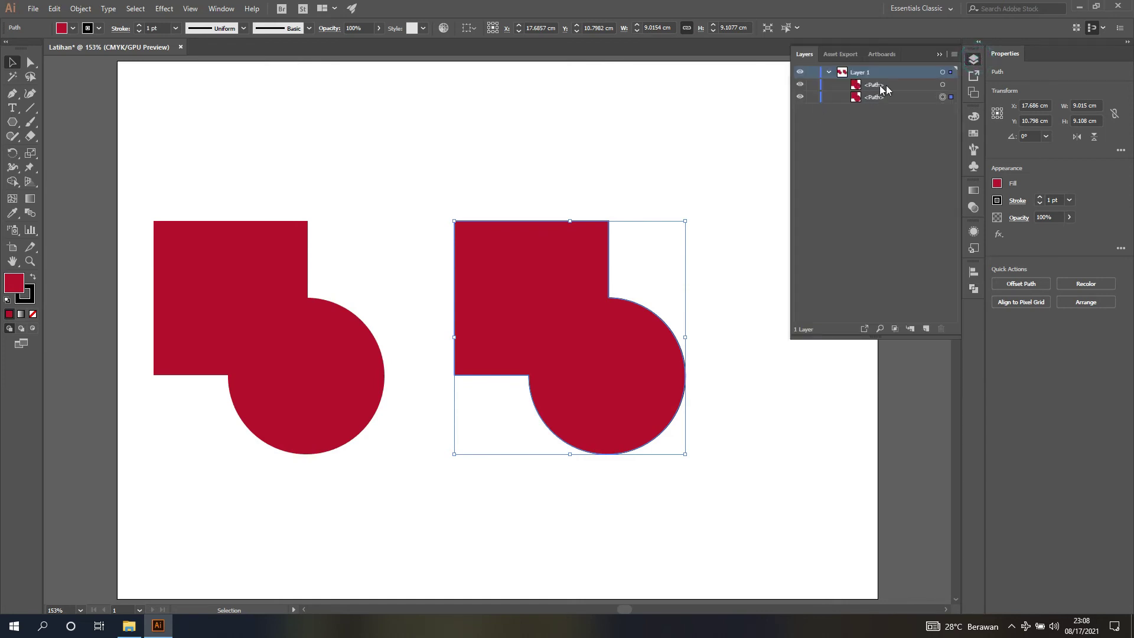
{"action": "left_click", "coordinate": [544, 214]}
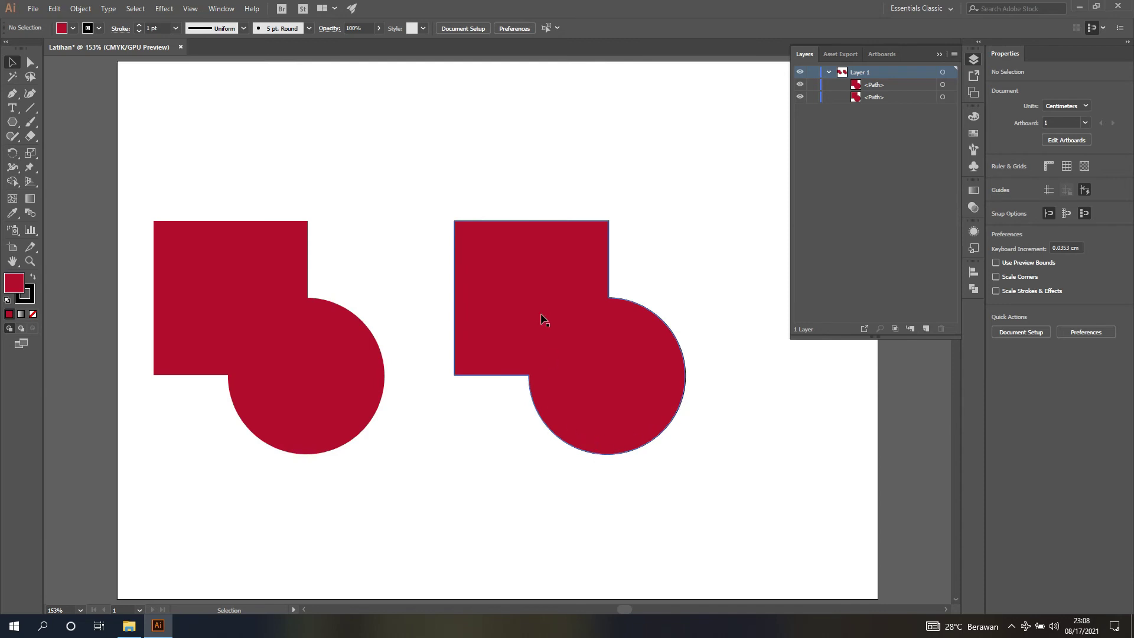
Set the right united shape's stroke weight to 8 pt and clear the selection.
{"action": "left_click", "coordinate": [558, 260]}
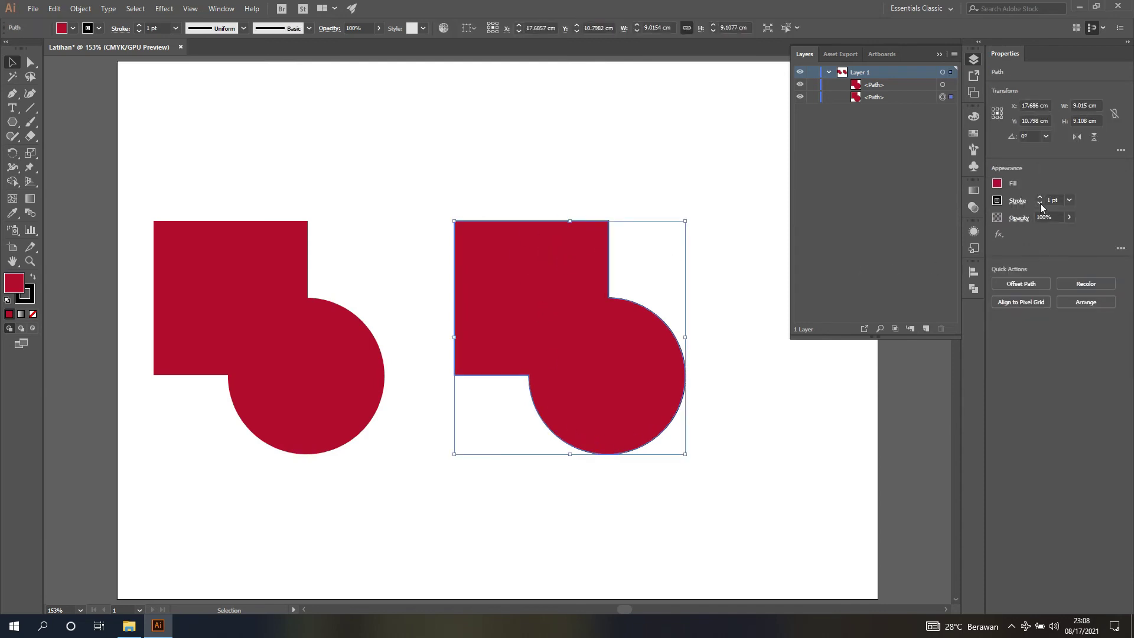
{"action": "left_click", "coordinate": [1069, 200]}
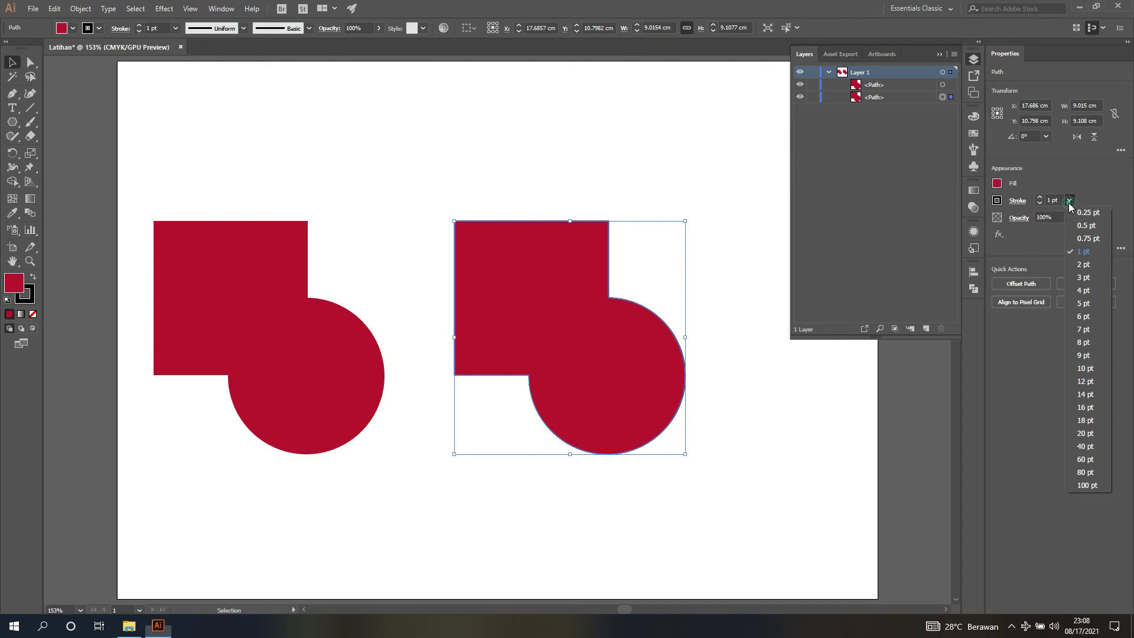
{"action": "left_click", "coordinate": [1104, 342]}
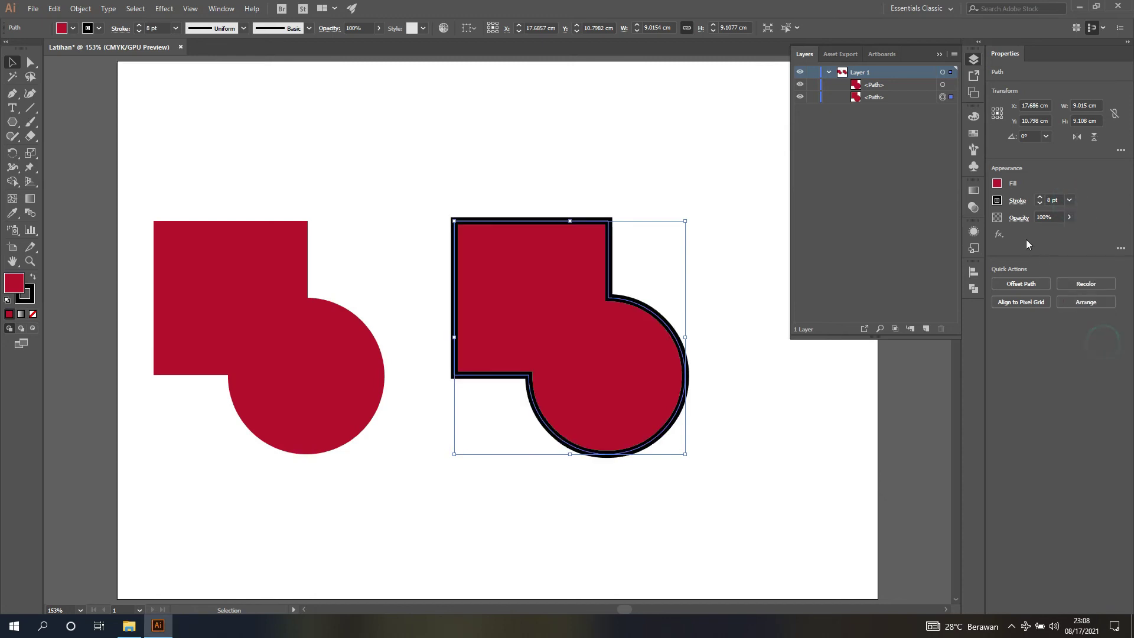
{"action": "left_click", "coordinate": [699, 173]}
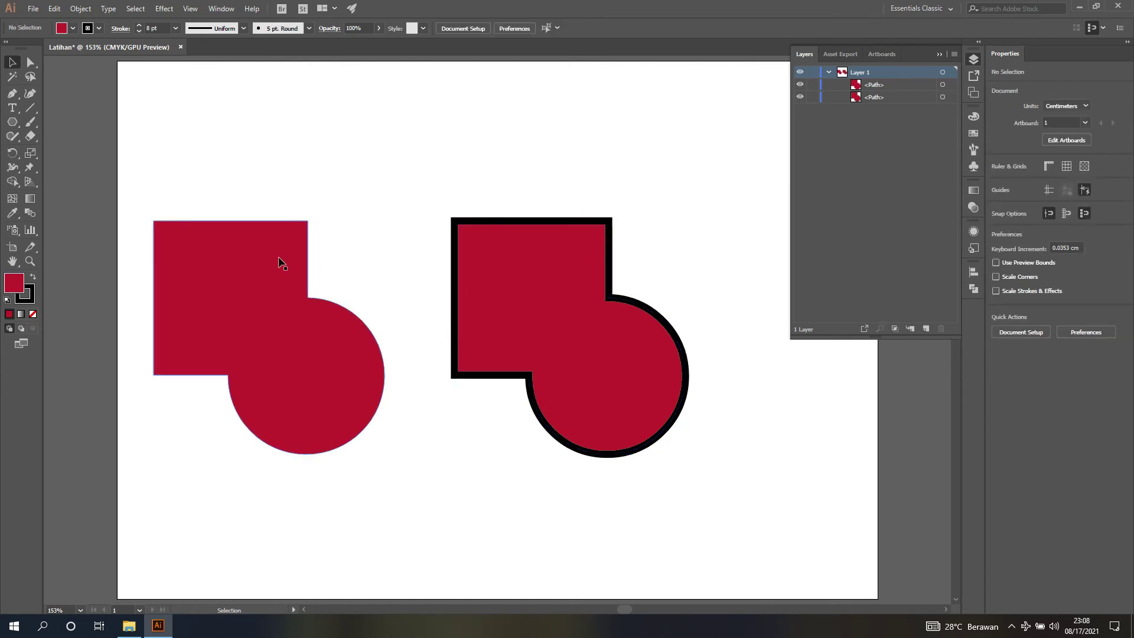
Select the left merged shape and examine its stroke setting against the right united shape.
{"action": "left_click", "coordinate": [249, 253]}
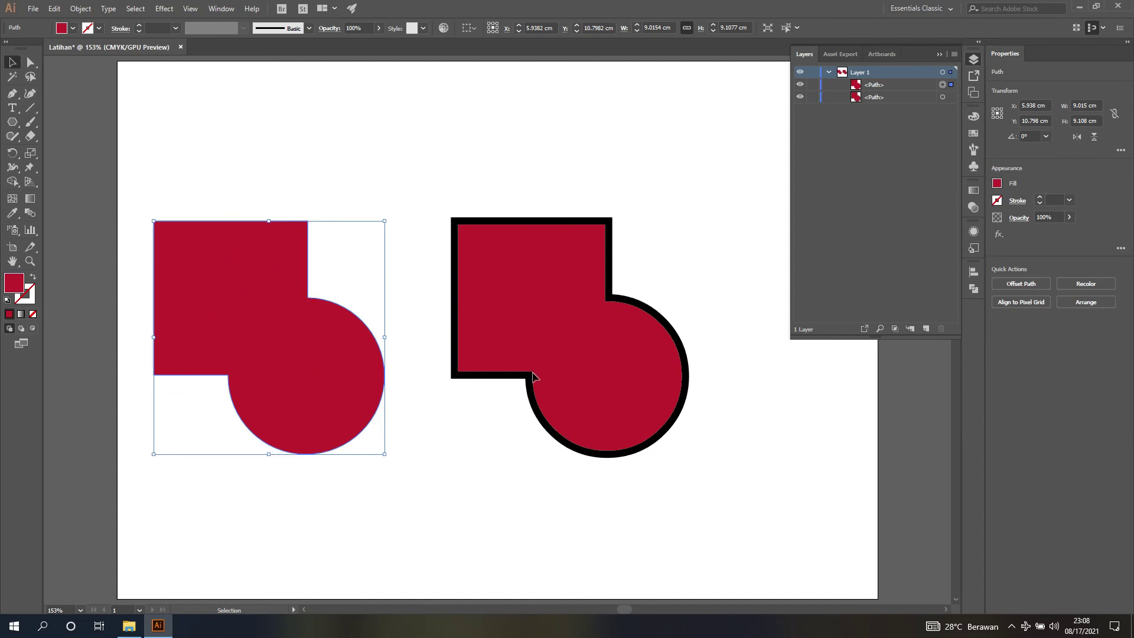
{"action": "left_click", "coordinate": [314, 183]}
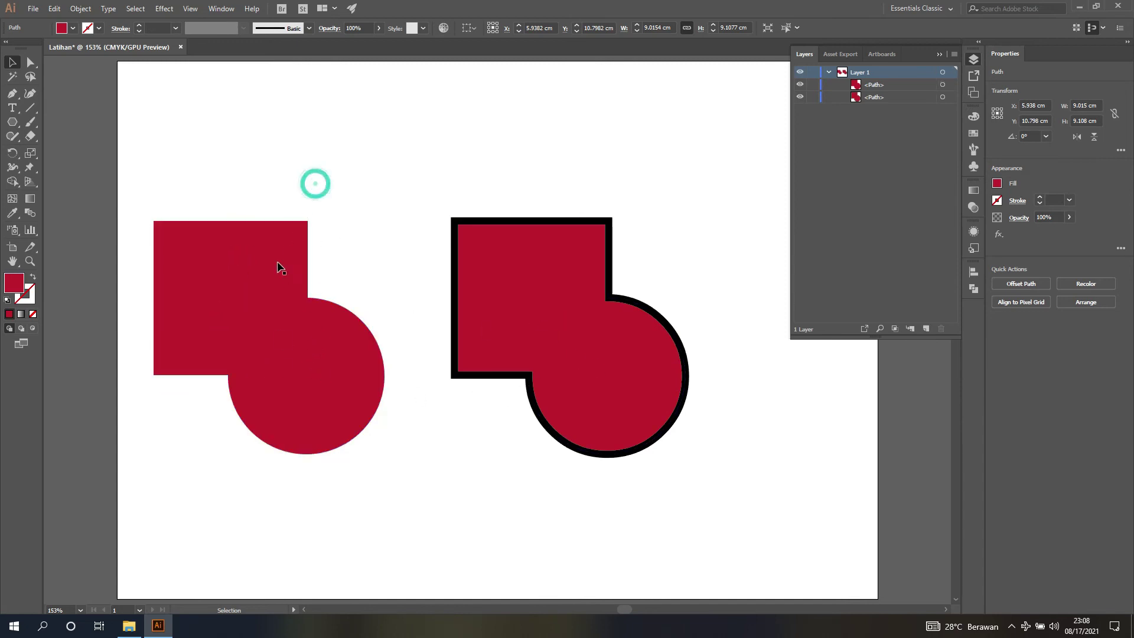
{"action": "left_click", "coordinate": [277, 262]}
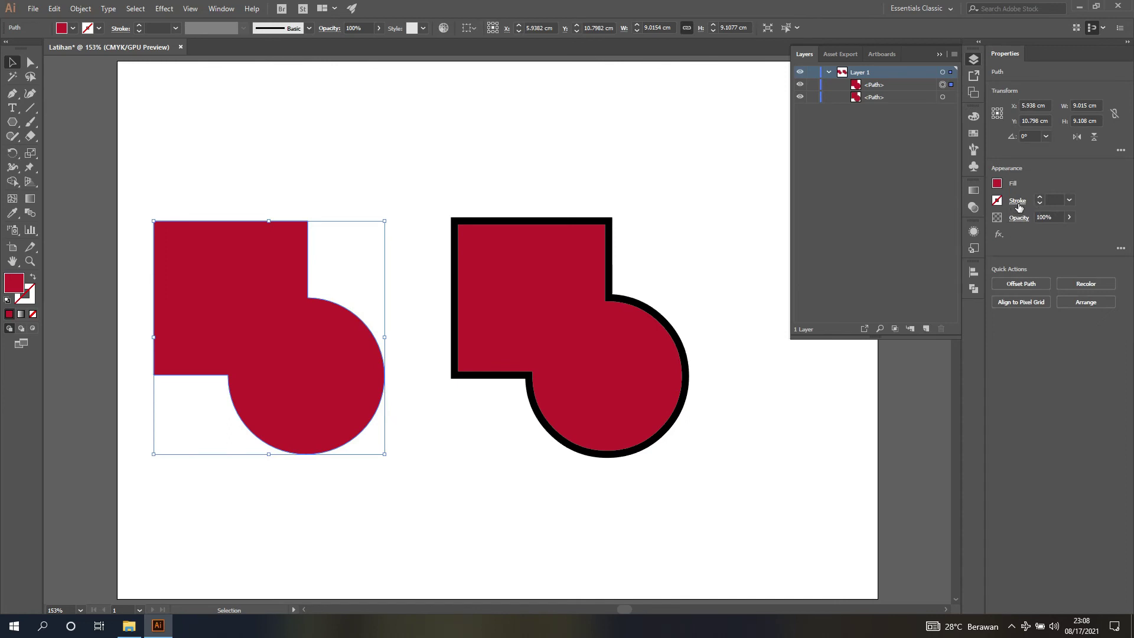
{"action": "left_click", "coordinate": [623, 193]}
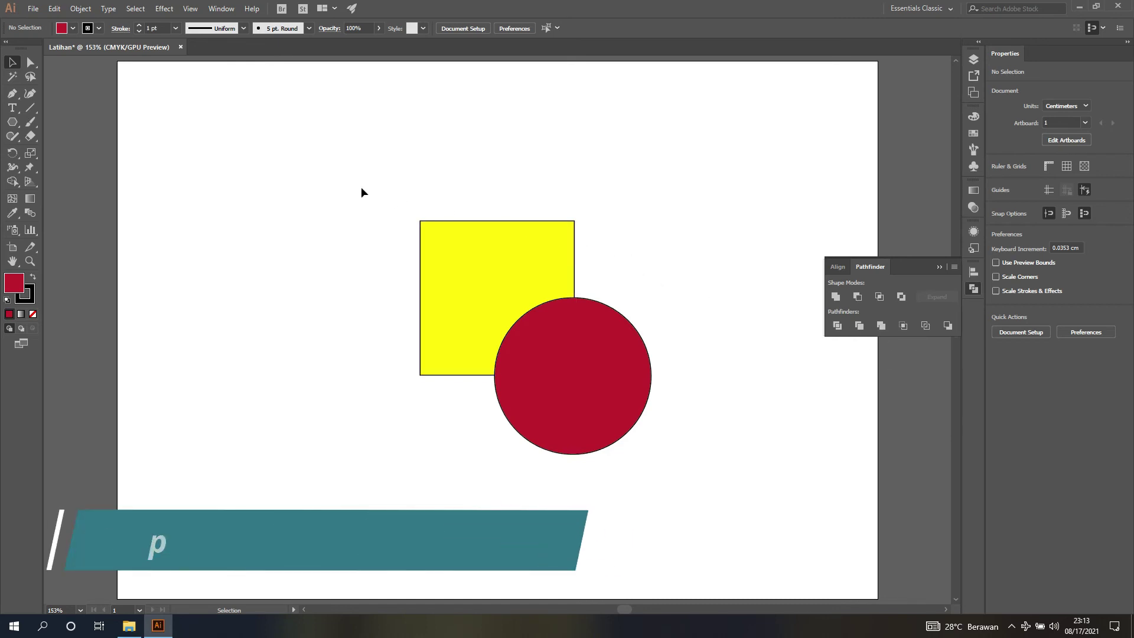
Apply Pathfinder Crop to the single yellow square and red circle, ungroup the result, and clear the selection.
{"action": "left_click_drag", "start_coordinate": [362, 188], "coordinate": [690, 510]}
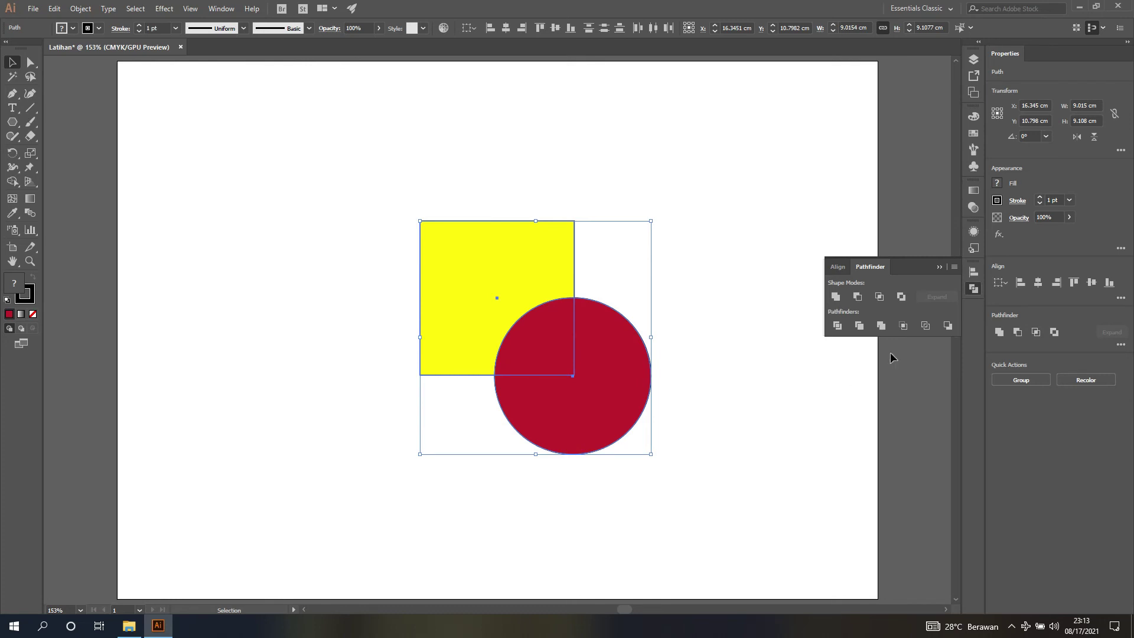
{"action": "left_click", "coordinate": [903, 325]}
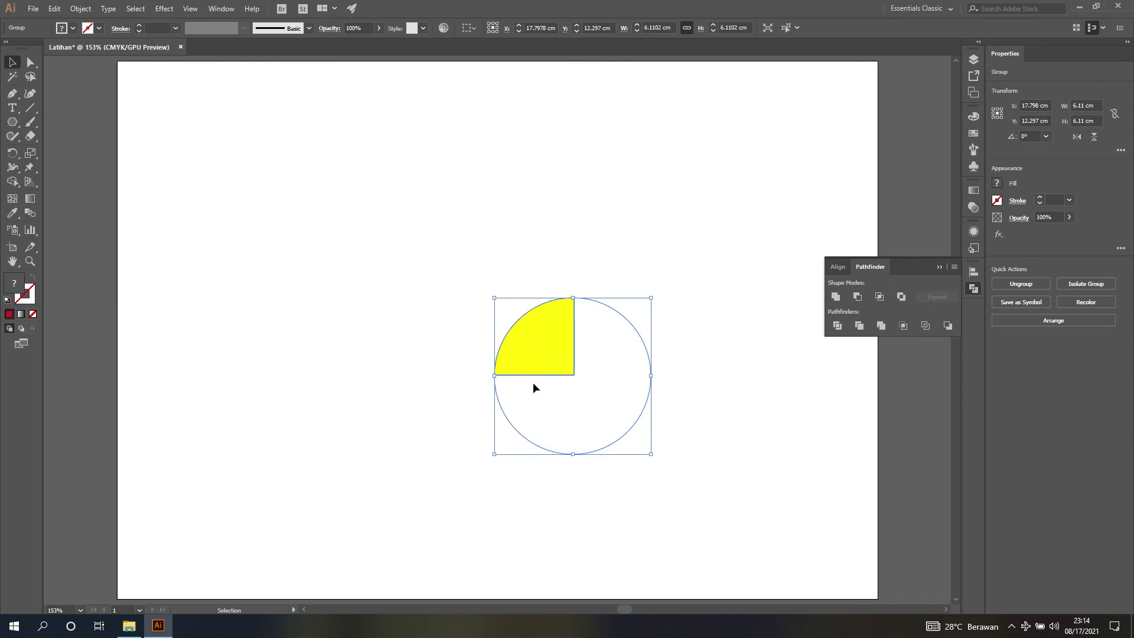
{"action": "left_click", "coordinate": [1010, 291]}
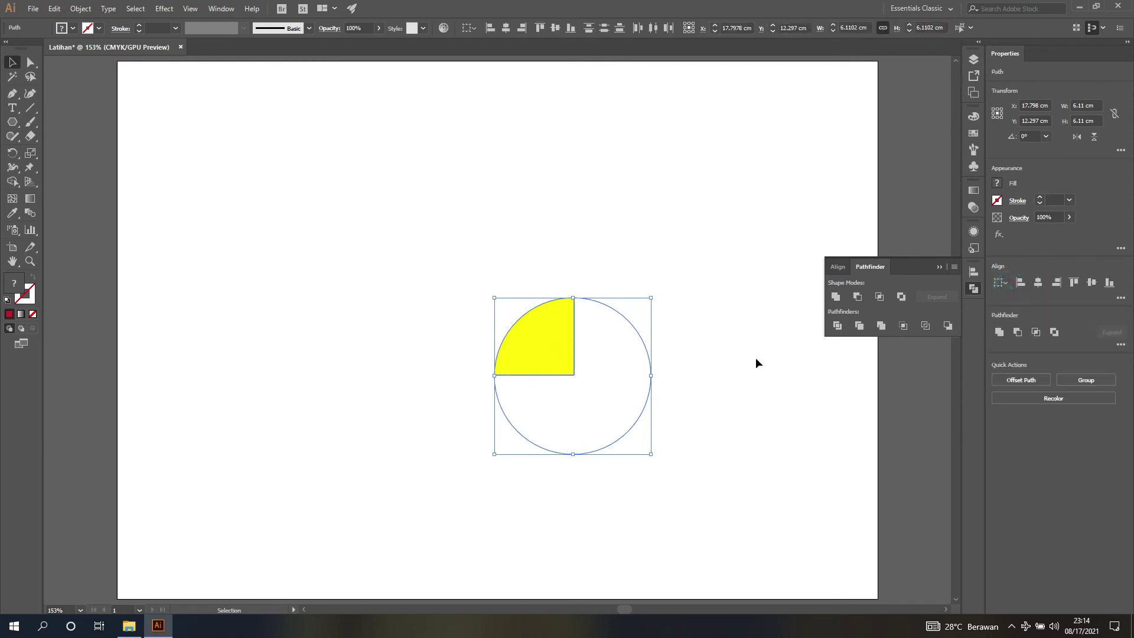
{"action": "left_click", "coordinate": [724, 346]}
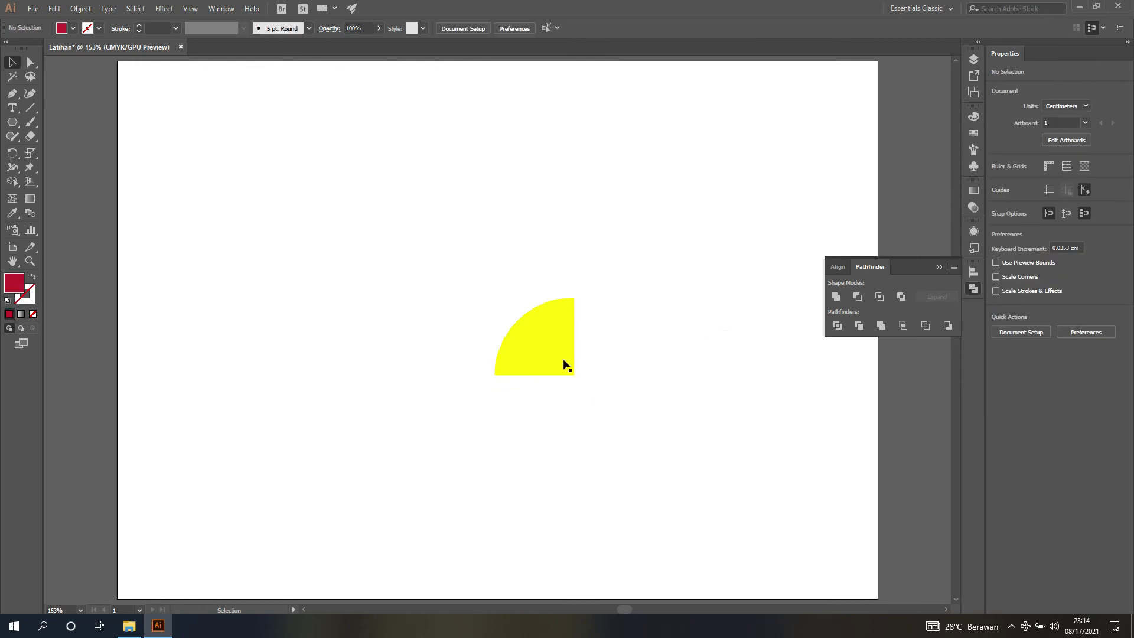
Show the cropped paths in Layers and move the yellow quarter-circle piece up and to the left.
{"action": "left_click", "coordinate": [974, 60]}
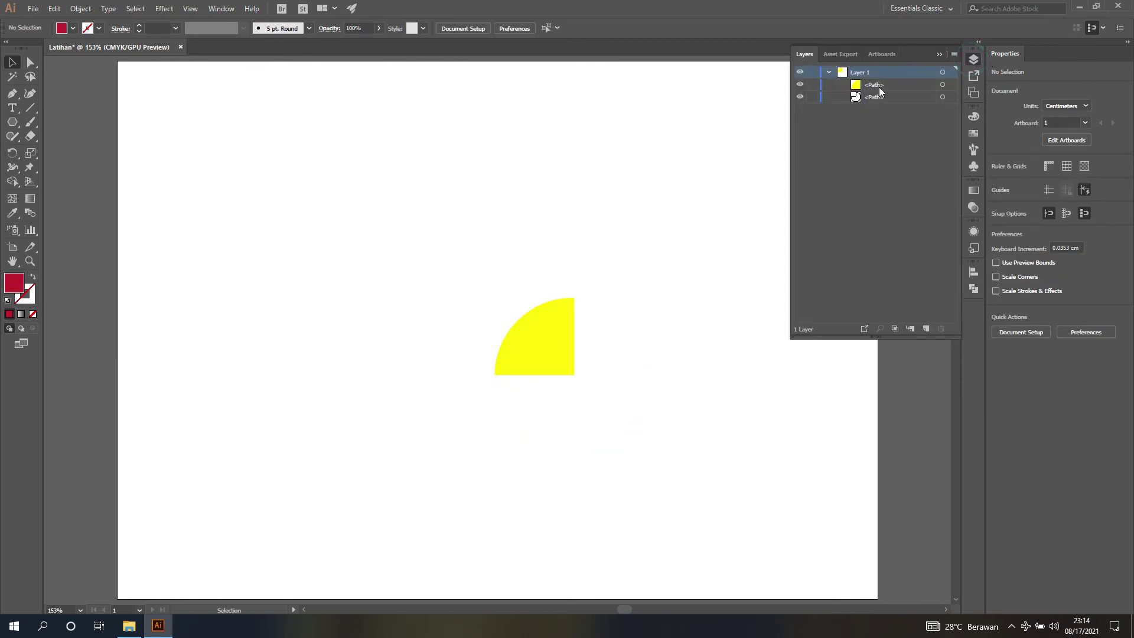
{"action": "left_click", "coordinate": [548, 332]}
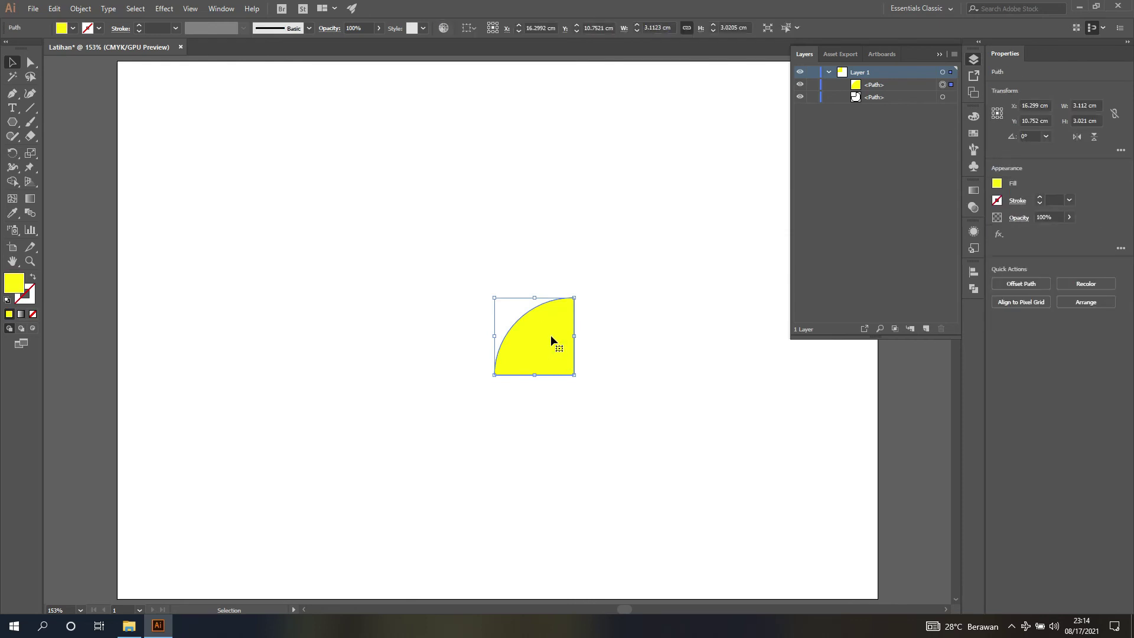
{"action": "left_click_drag", "start_coordinate": [551, 335], "coordinate": [490, 314]}
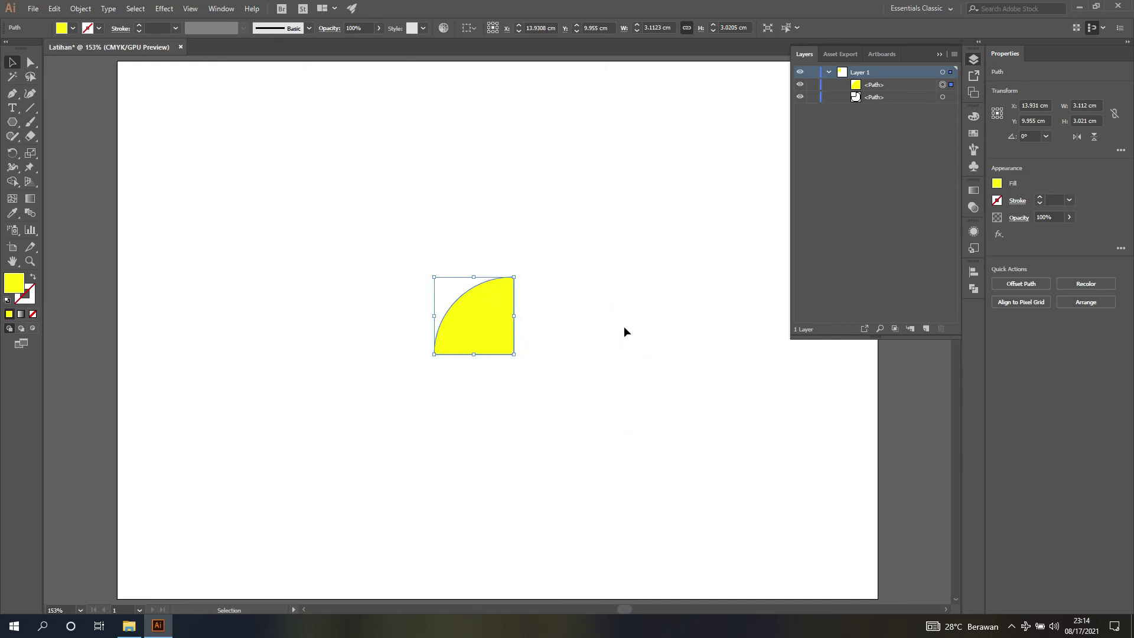
Fill the unfilled three-quarter circle left over from the crop with dark red.
{"action": "left_click", "coordinate": [604, 314]}
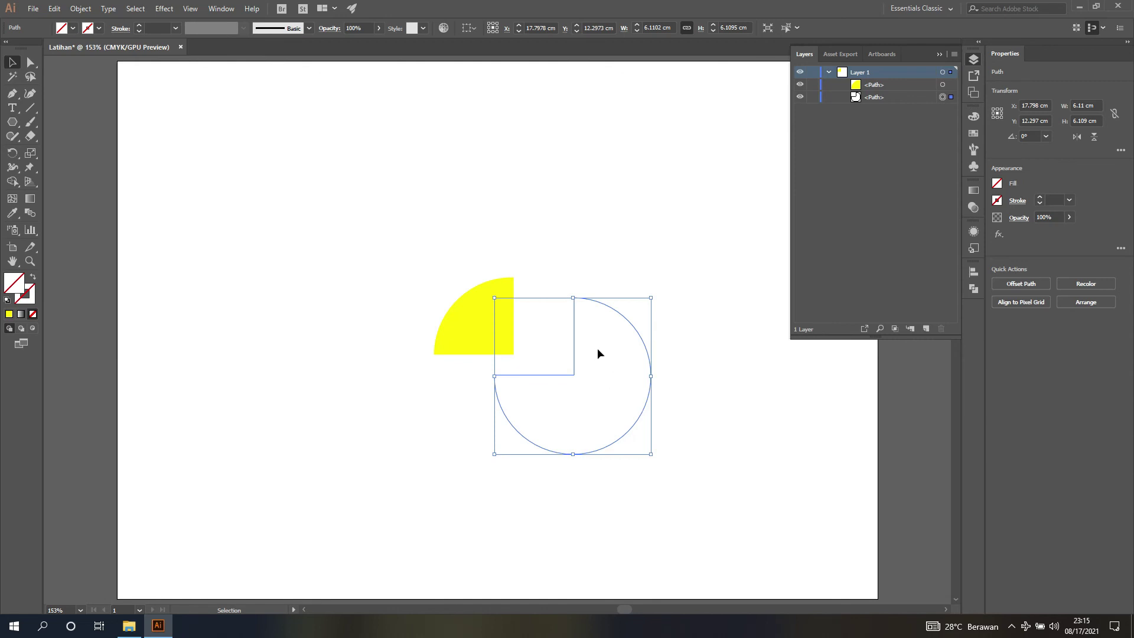
{"action": "left_click", "coordinate": [998, 185]}
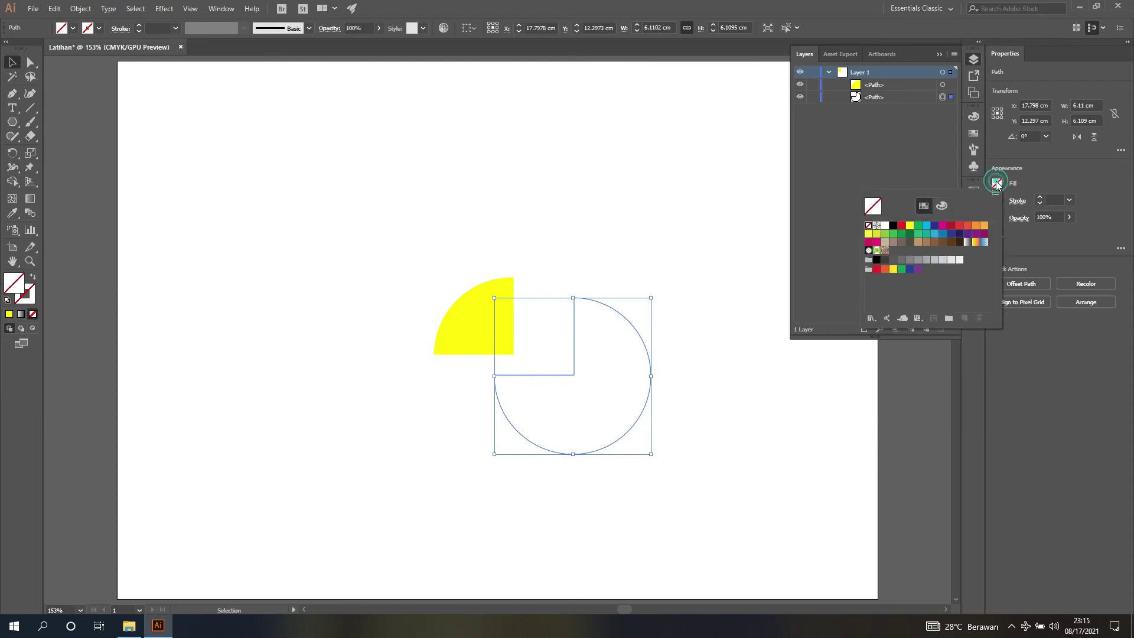
{"action": "left_click", "coordinate": [951, 226]}
{"action": "left_click", "coordinate": [682, 371]}
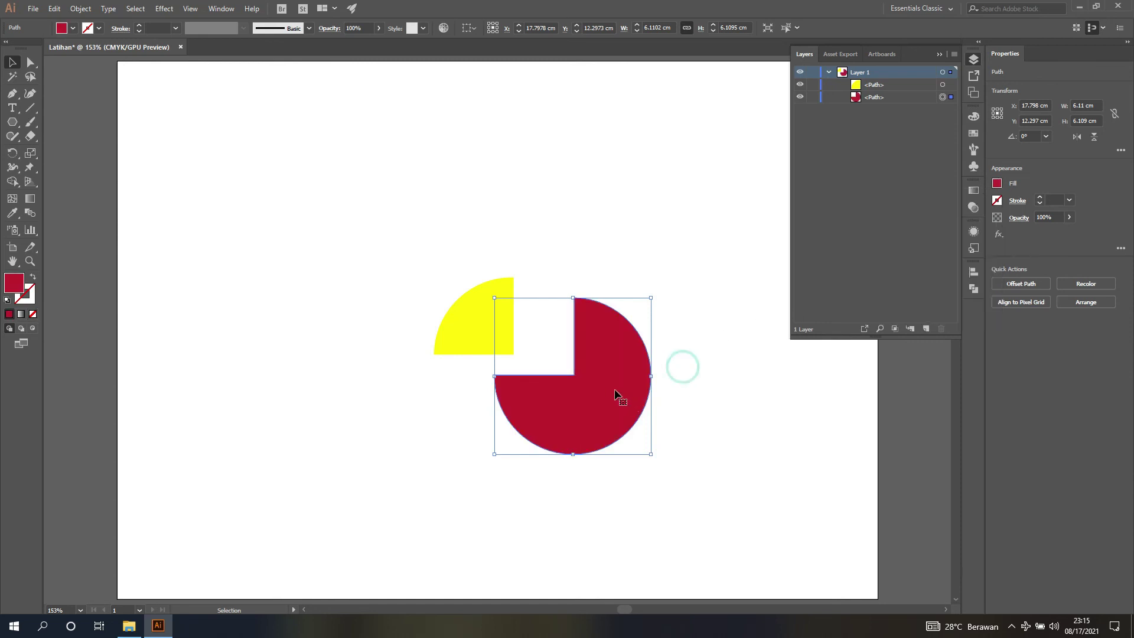
Move the dark red three-quarter circle to the right and bring the yellow quarter-circle close to its missing corner.
{"action": "left_click_drag", "start_coordinate": [612, 406], "coordinate": [629, 378]}
{"action": "left_click", "coordinate": [486, 291]}
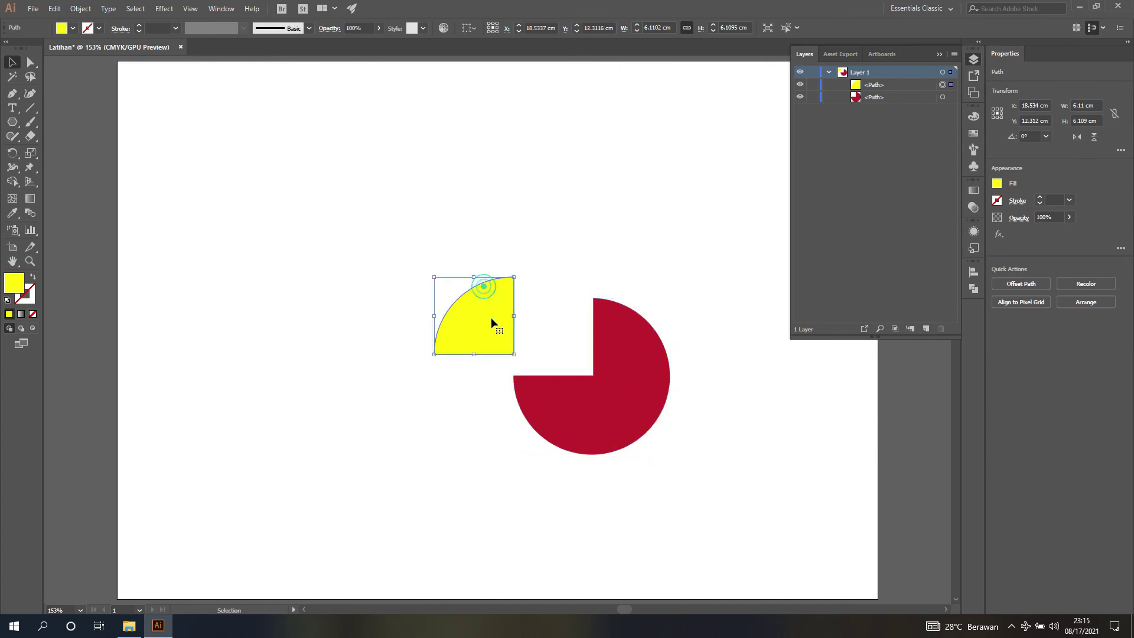
{"action": "left_click", "coordinate": [377, 185]}
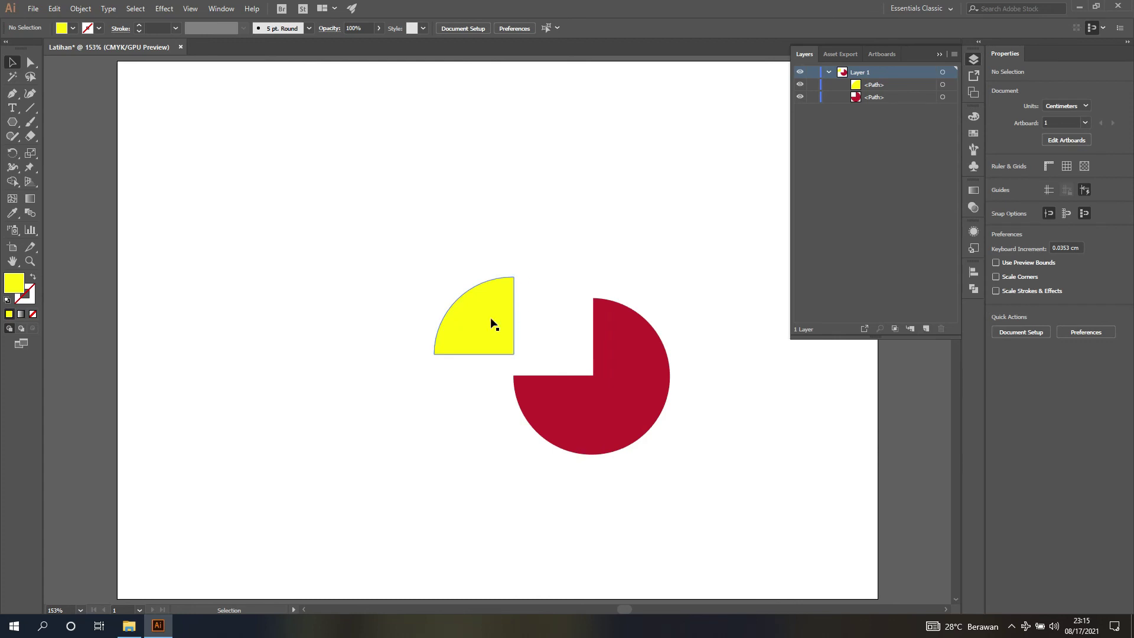
{"action": "left_click_drag", "start_coordinate": [482, 310], "coordinate": [553, 318]}
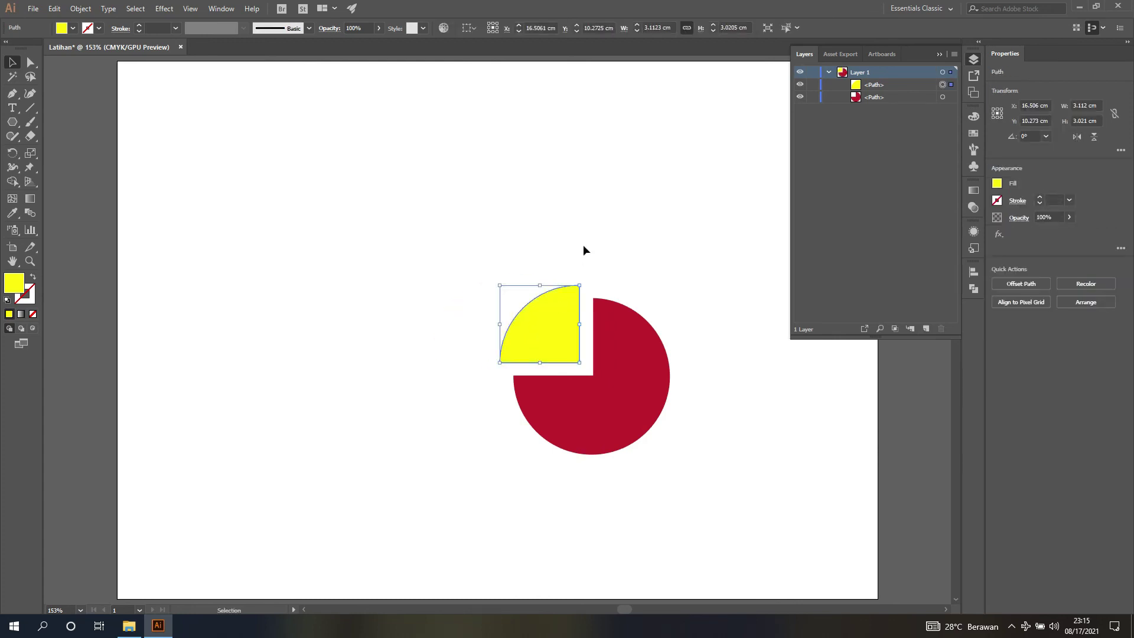
Undo the moves, the fill and the crop back to the original yellow square and red circle, with the Selection tool active.
{"action": "key", "text": "a"}
{"action": "key", "text": "ctrl+z"}
{"action": "key", "text": "ctrl+z"}
{"action": "key", "text": "ctrl+z"}
{"action": "key", "text": "ctrl+z"}
{"action": "key", "text": "ctrl+z"}
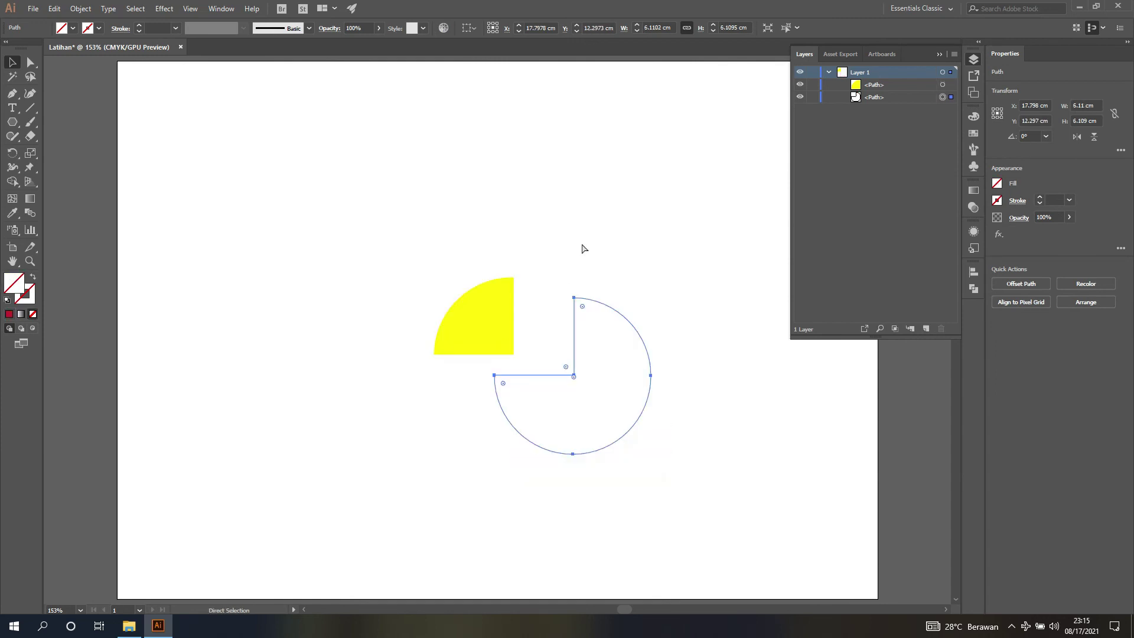
{"action": "key", "text": "ctrl+z"}
{"action": "key", "text": "ctrl+z"}
{"action": "key", "text": "v"}
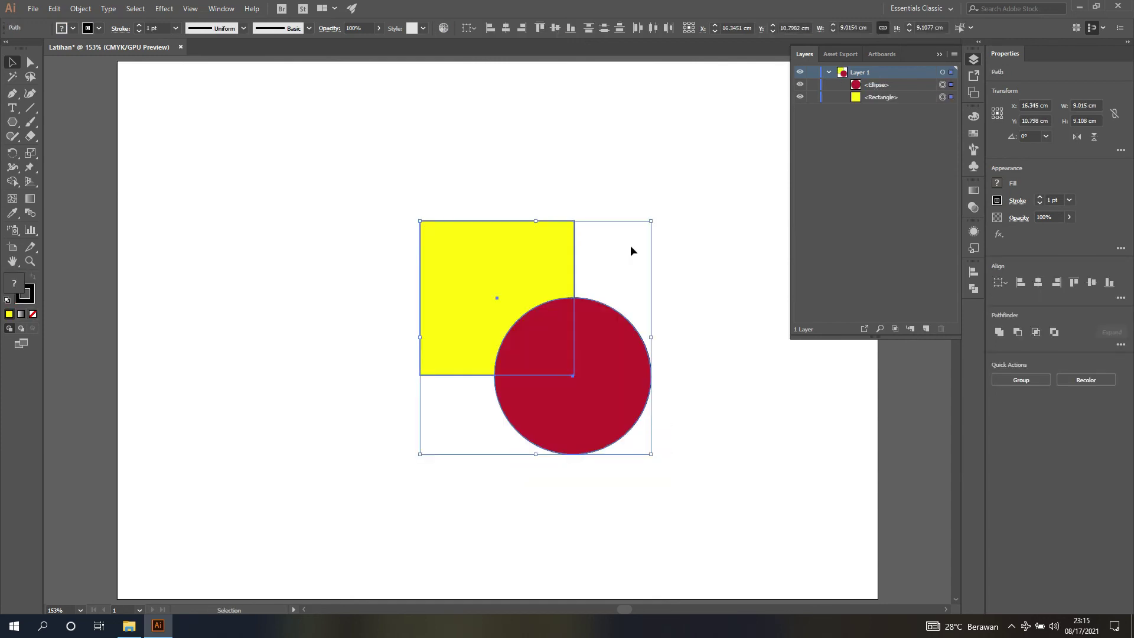
Send the red circle backward behind the yellow square and clear the selection.
{"action": "left_click", "coordinate": [670, 300]}
{"action": "left_click", "coordinate": [608, 349]}
{"action": "left_click", "coordinate": [526, 260]}
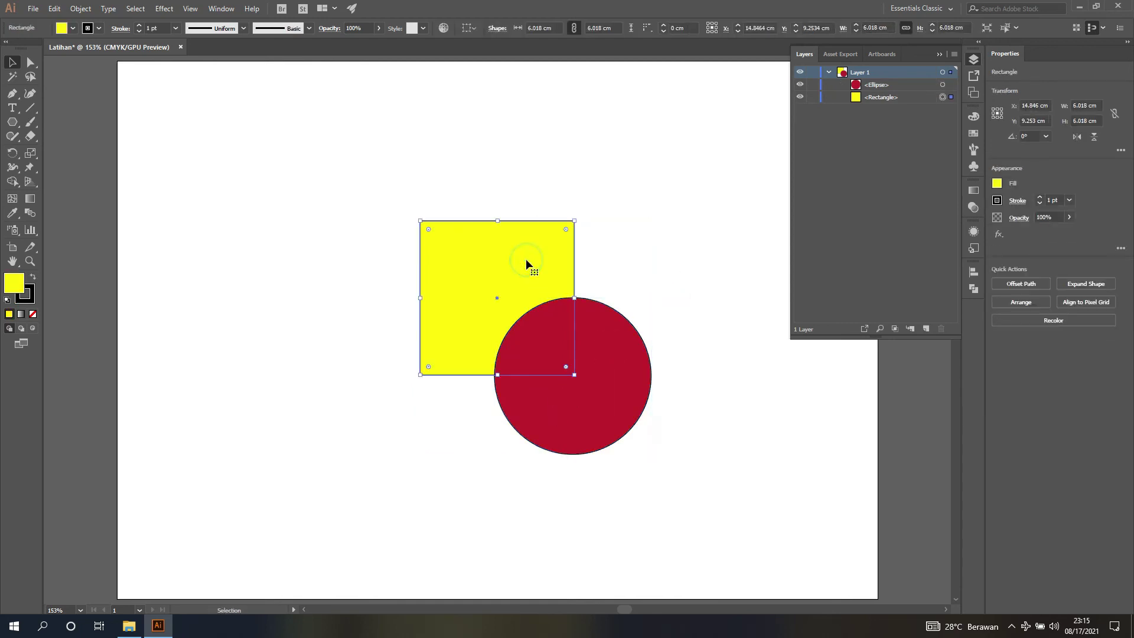
{"action": "left_click", "coordinate": [587, 330]}
{"action": "right_click", "coordinate": [588, 331]}
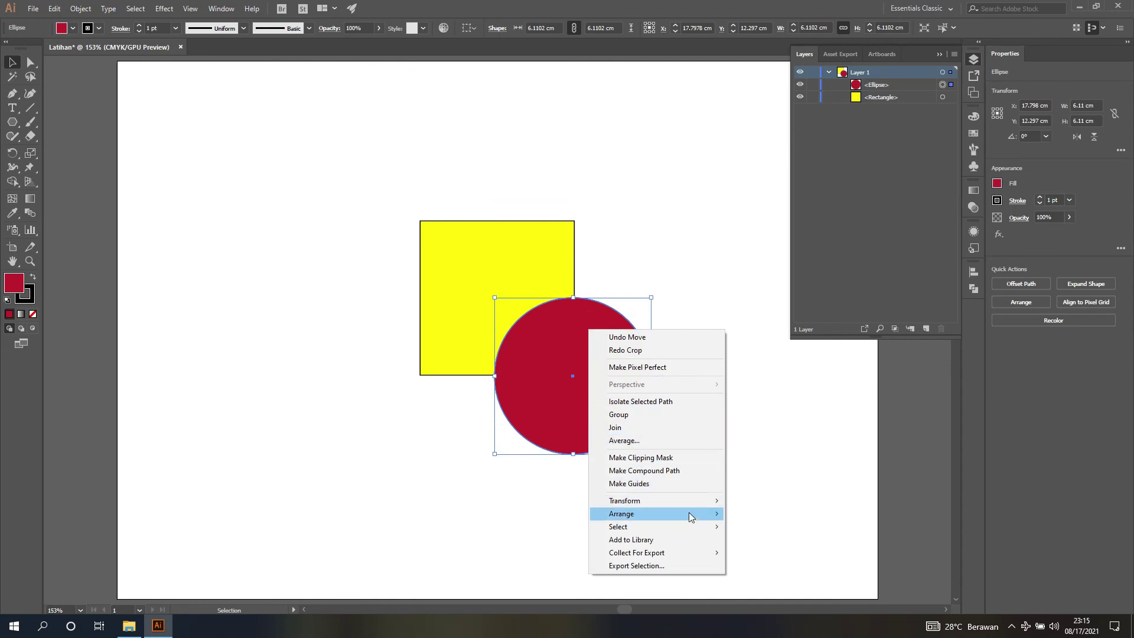
{"action": "mouse_move", "coordinate": [693, 519]}
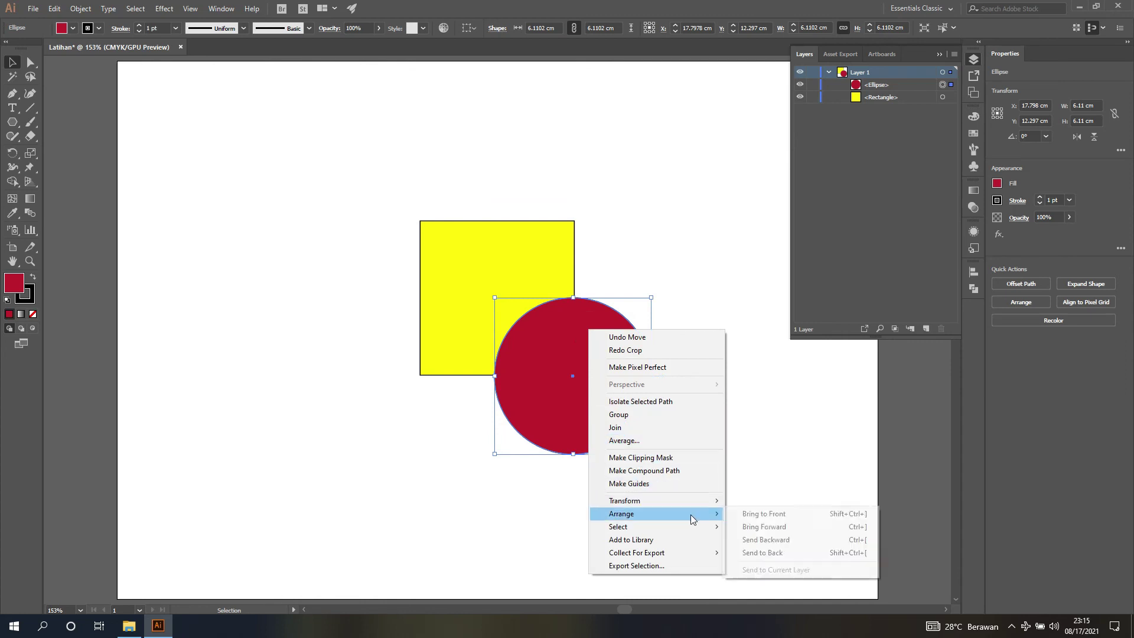
{"action": "left_click", "coordinate": [783, 540]}
{"action": "left_click", "coordinate": [644, 248]}
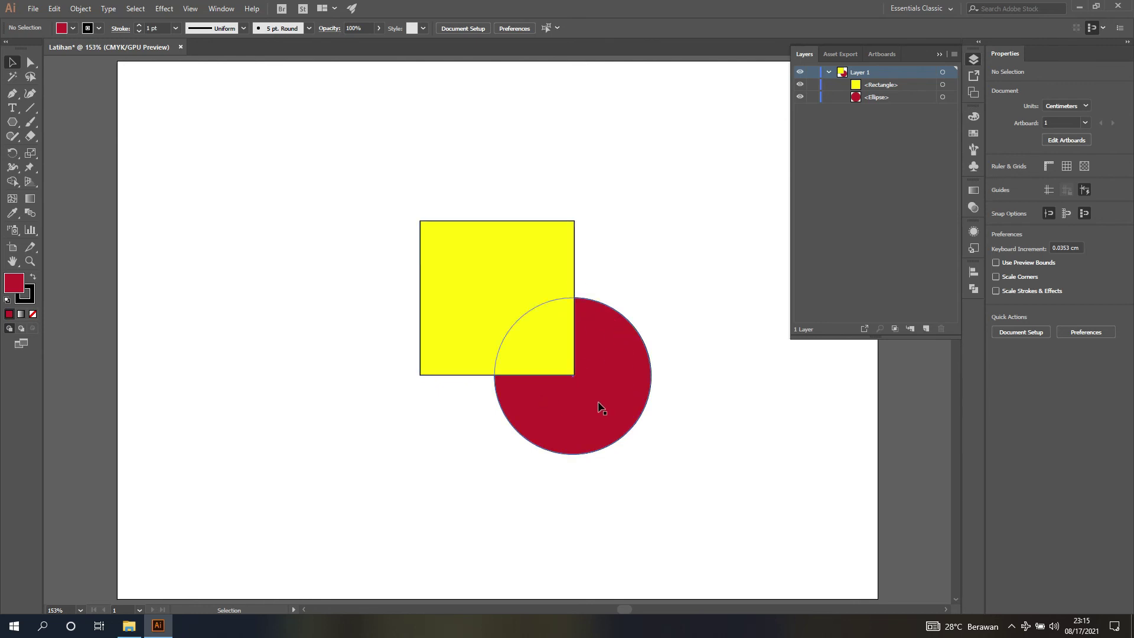
Apply Pathfinder Crop to the red circle with the yellow square in front, and ungroup the result.
{"action": "left_click_drag", "start_coordinate": [381, 190], "coordinate": [685, 438]}
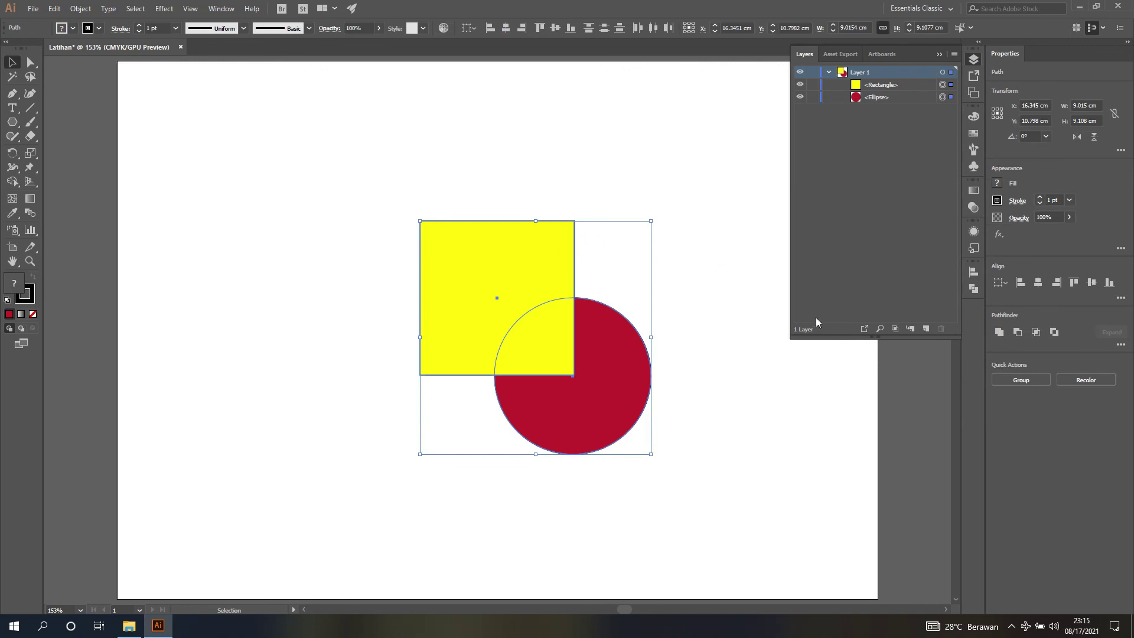
{"action": "left_click", "coordinate": [974, 289]}
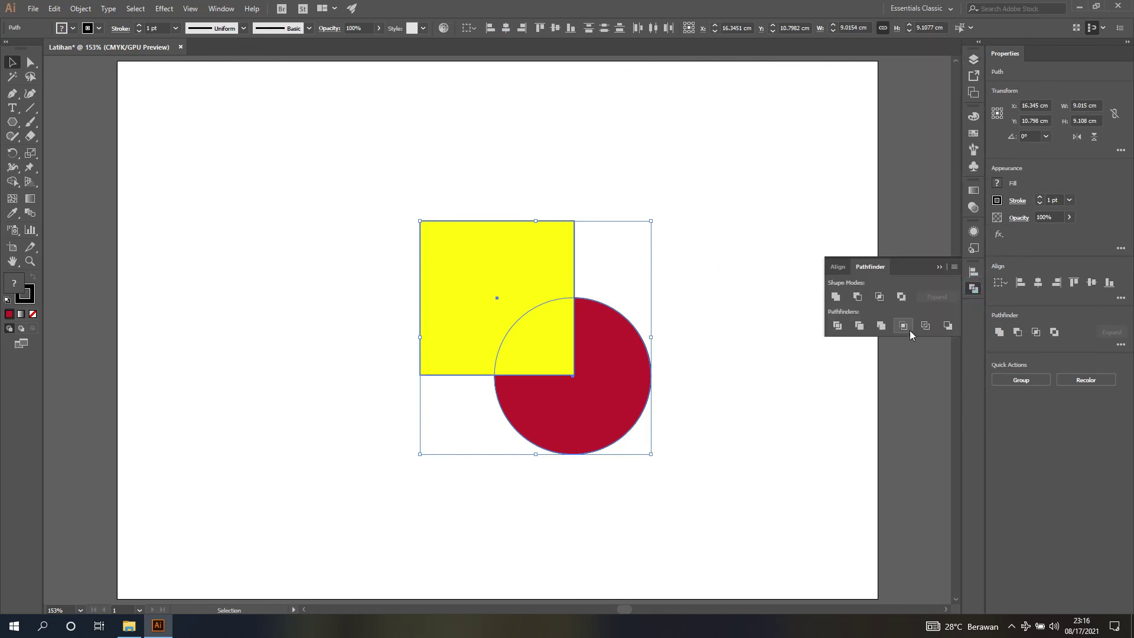
{"action": "left_click", "coordinate": [905, 327]}
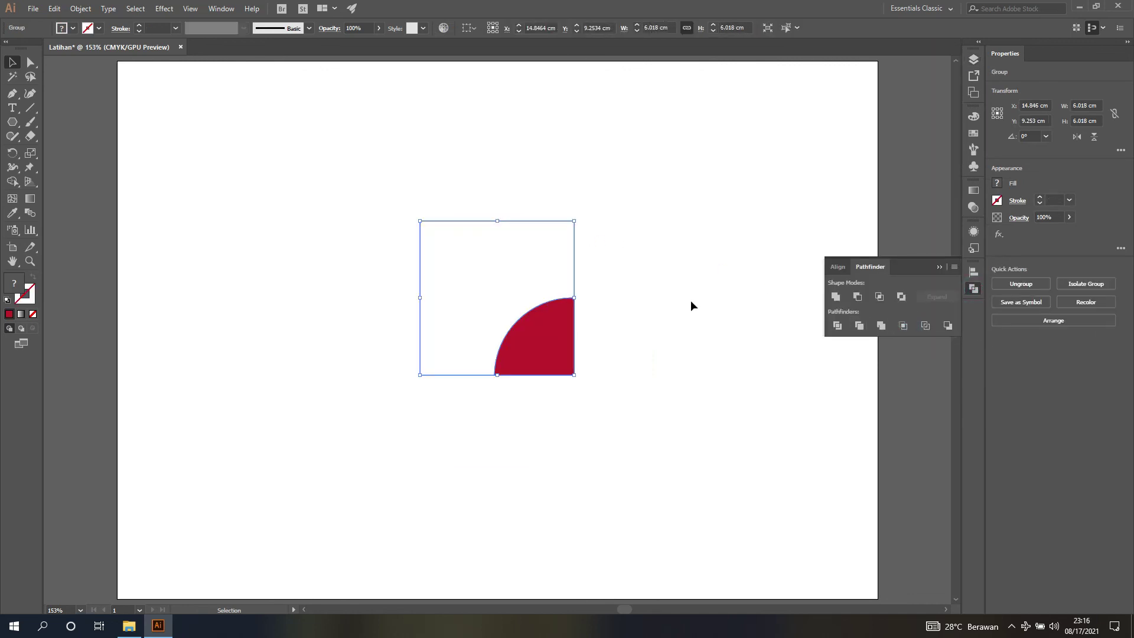
{"action": "left_click", "coordinate": [630, 296]}
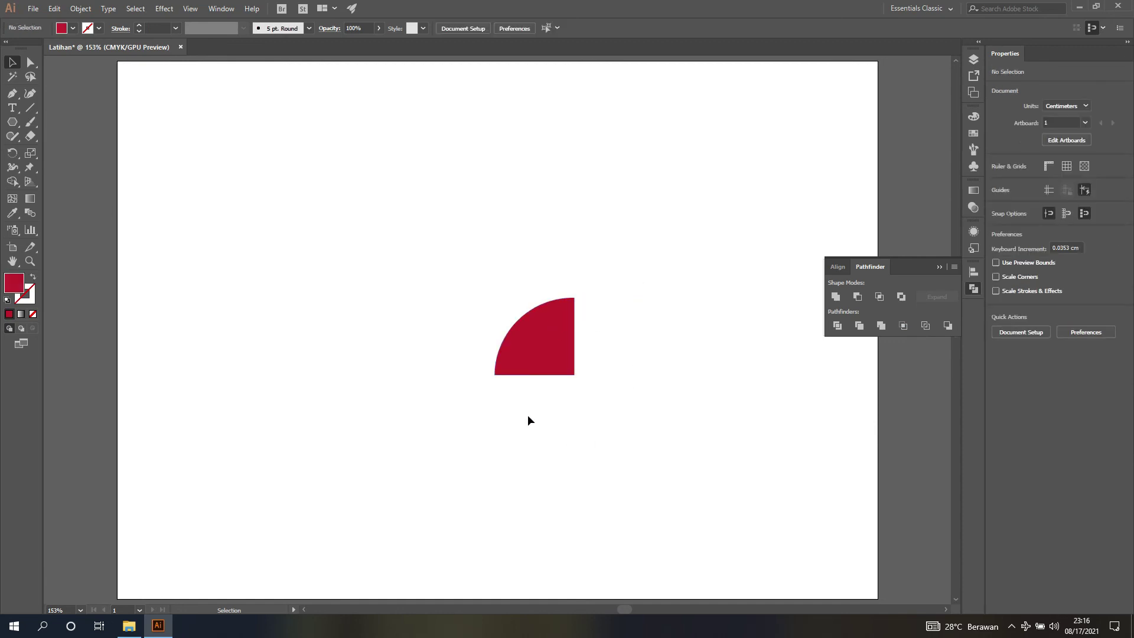
{"action": "left_click", "coordinate": [526, 350]}
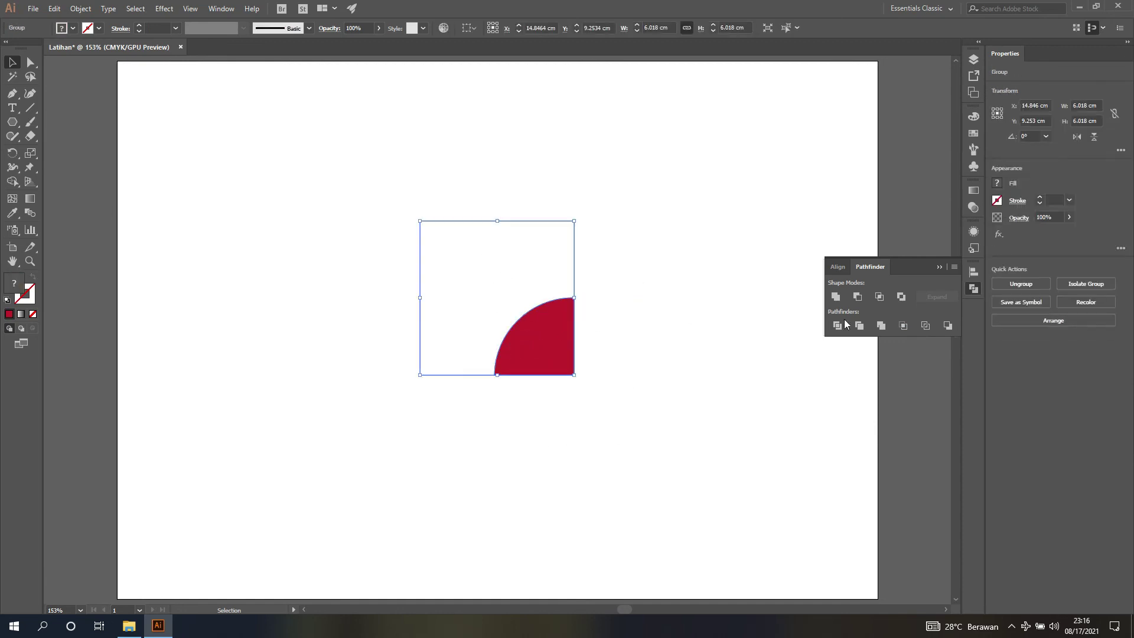
{"action": "left_click", "coordinate": [1020, 285]}
Move the red quarter-circle down and to the right, and fill the leftover unfilled square piece with yellow.
{"action": "left_click_drag", "start_coordinate": [535, 340], "coordinate": [586, 381]}
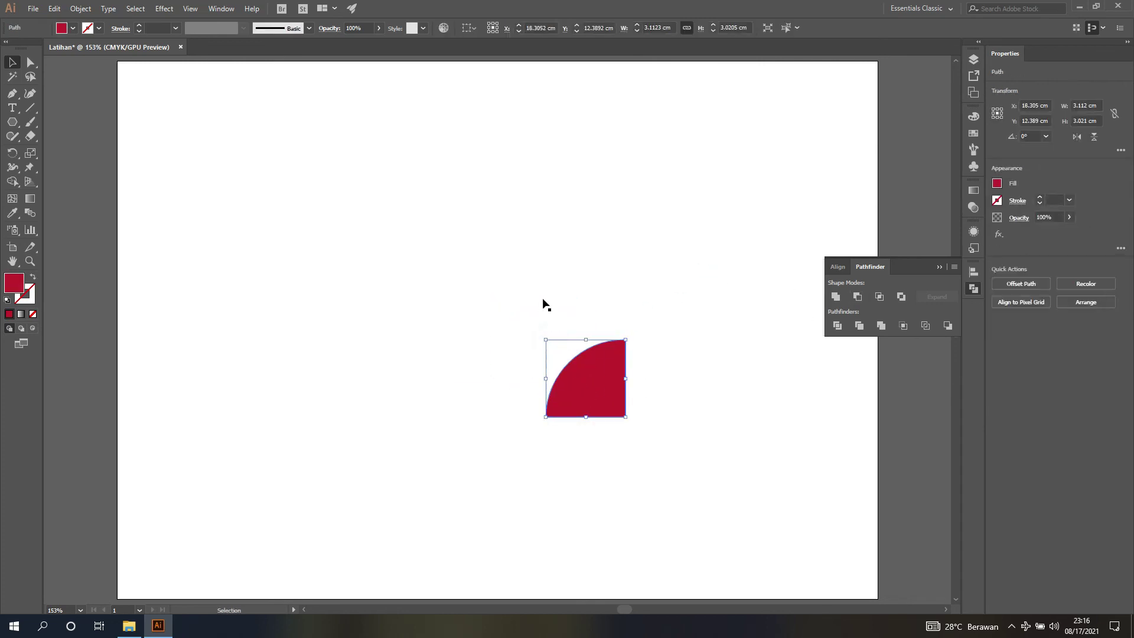
{"action": "left_click", "coordinate": [497, 220]}
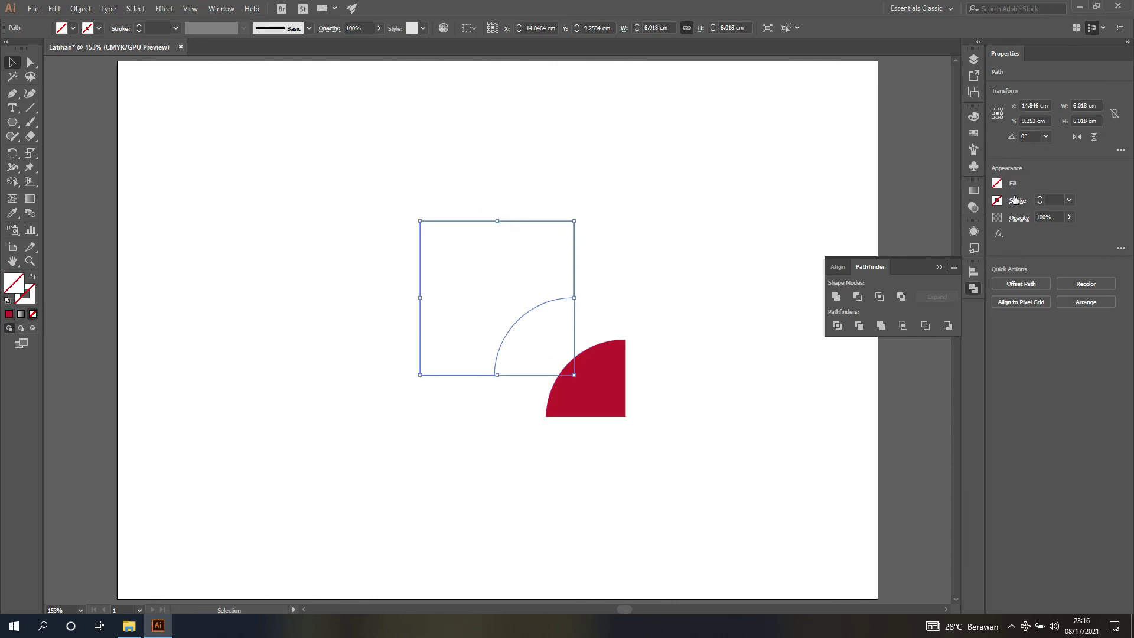
{"action": "left_click", "coordinate": [998, 184]}
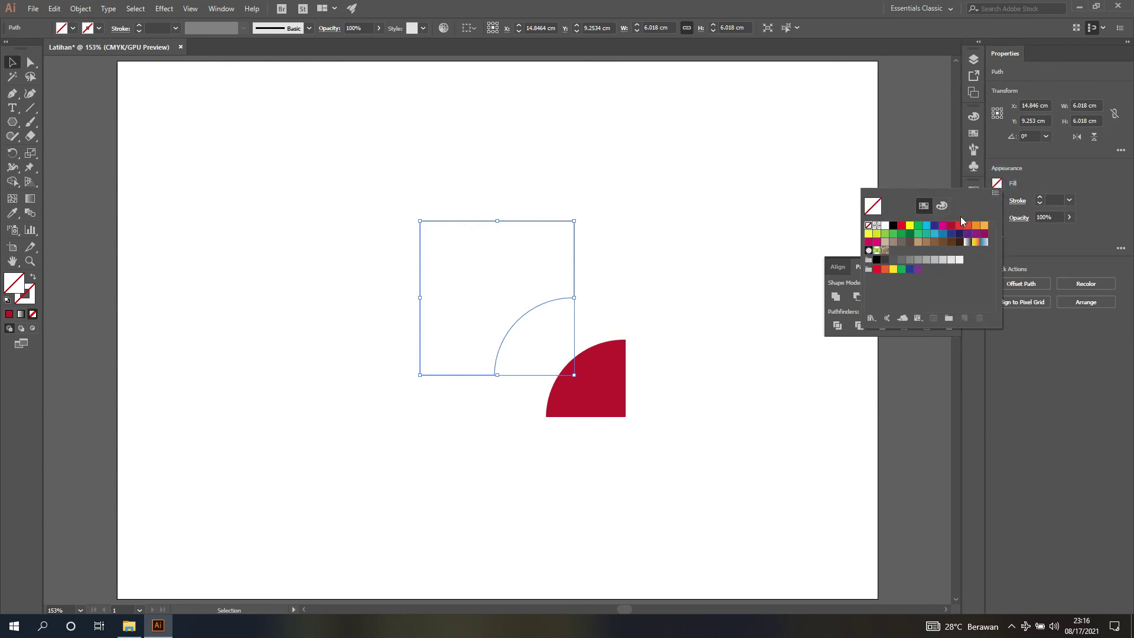
{"action": "left_click", "coordinate": [910, 225]}
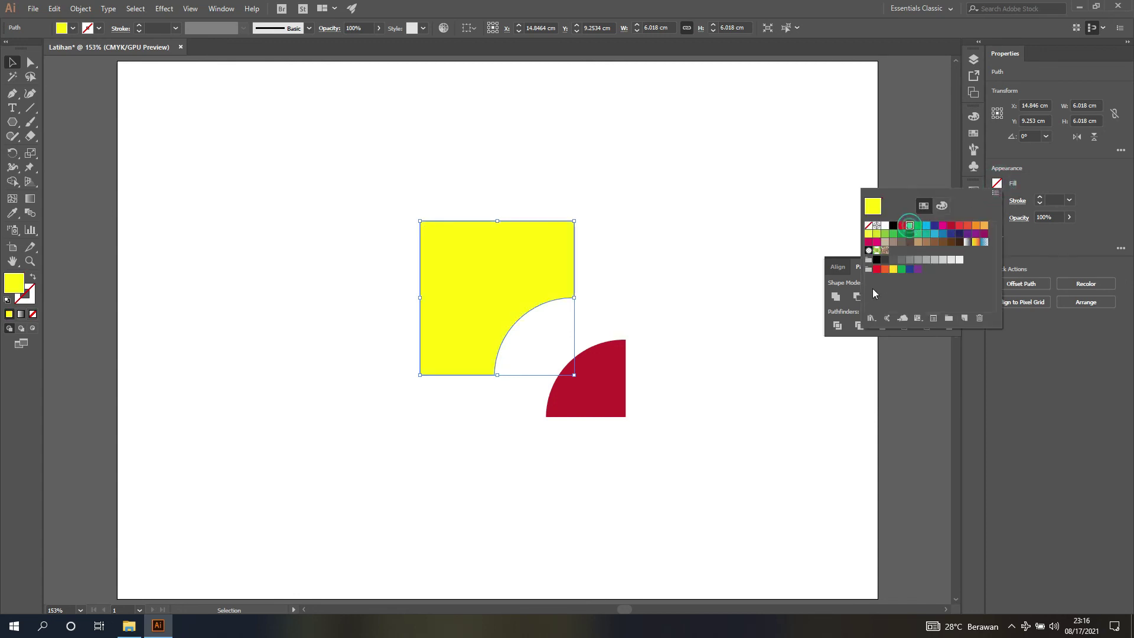
{"action": "left_click", "coordinate": [627, 216]}
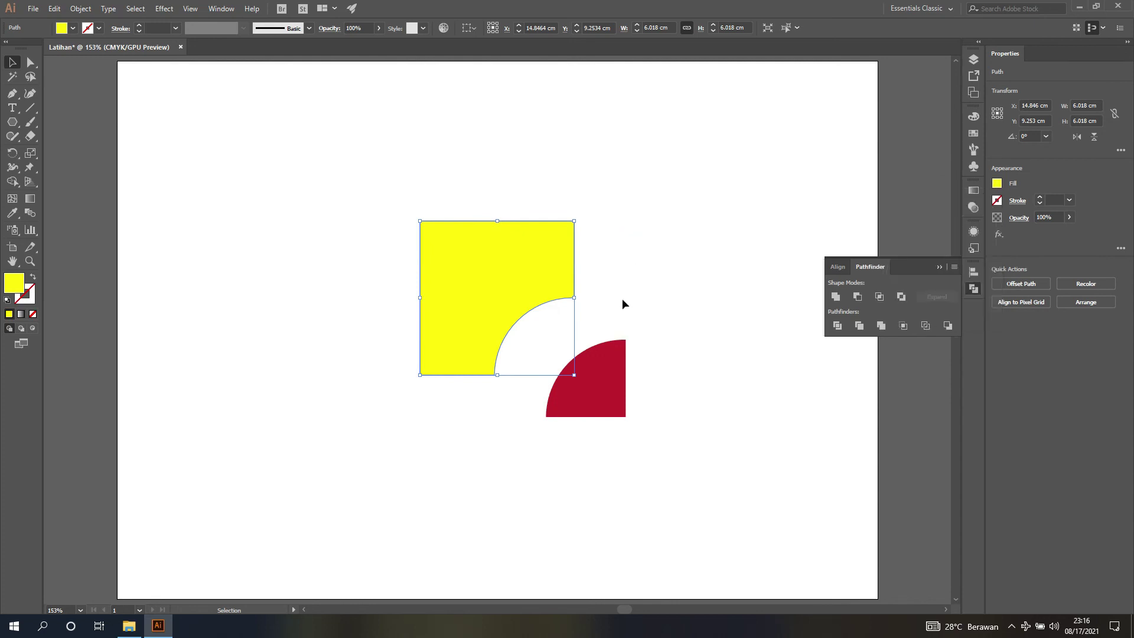
{"action": "left_click", "coordinate": [619, 295]}
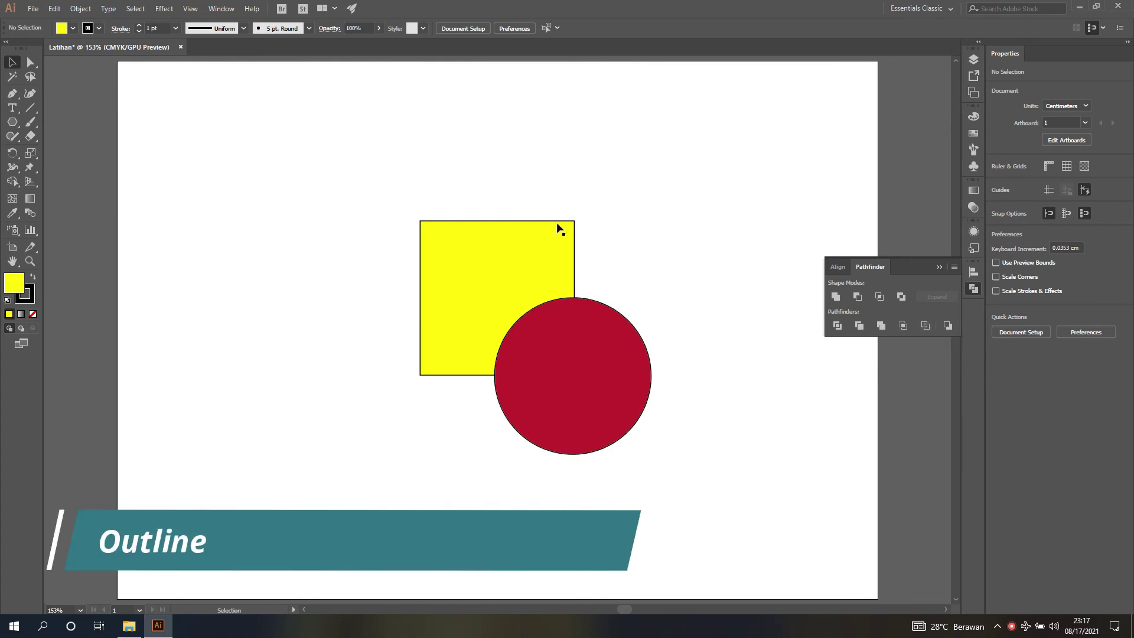
Apply Pathfinder Outline to the yellow square and red circle, and ungroup the result with its paths listed in Layers.
{"action": "left_click_drag", "start_coordinate": [360, 172], "coordinate": [714, 506]}
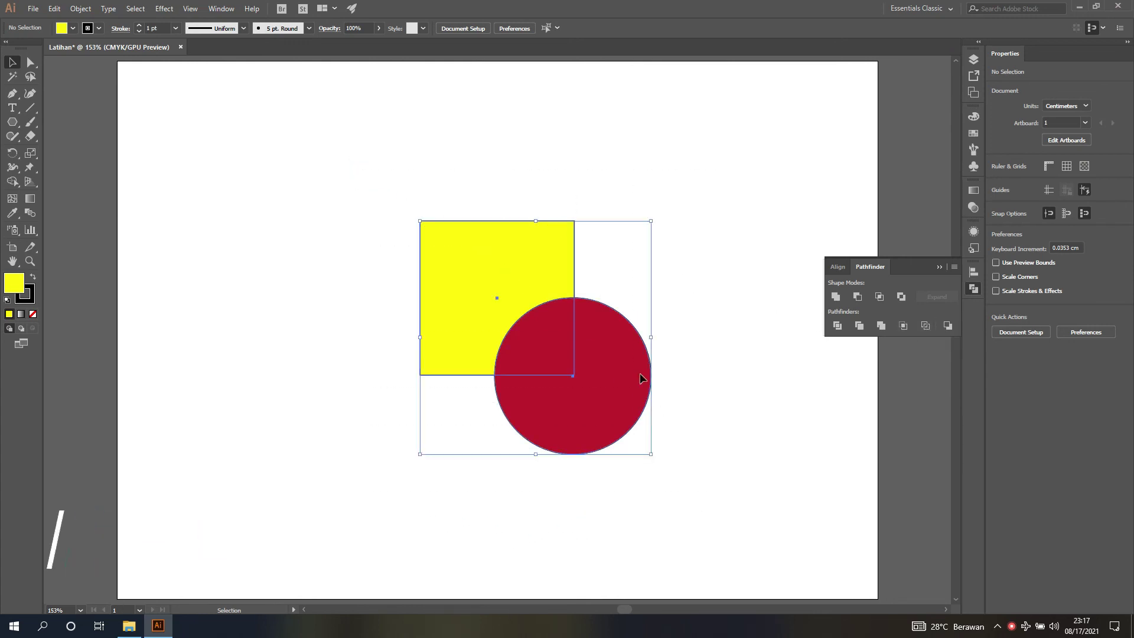
{"action": "left_click", "coordinate": [926, 325]}
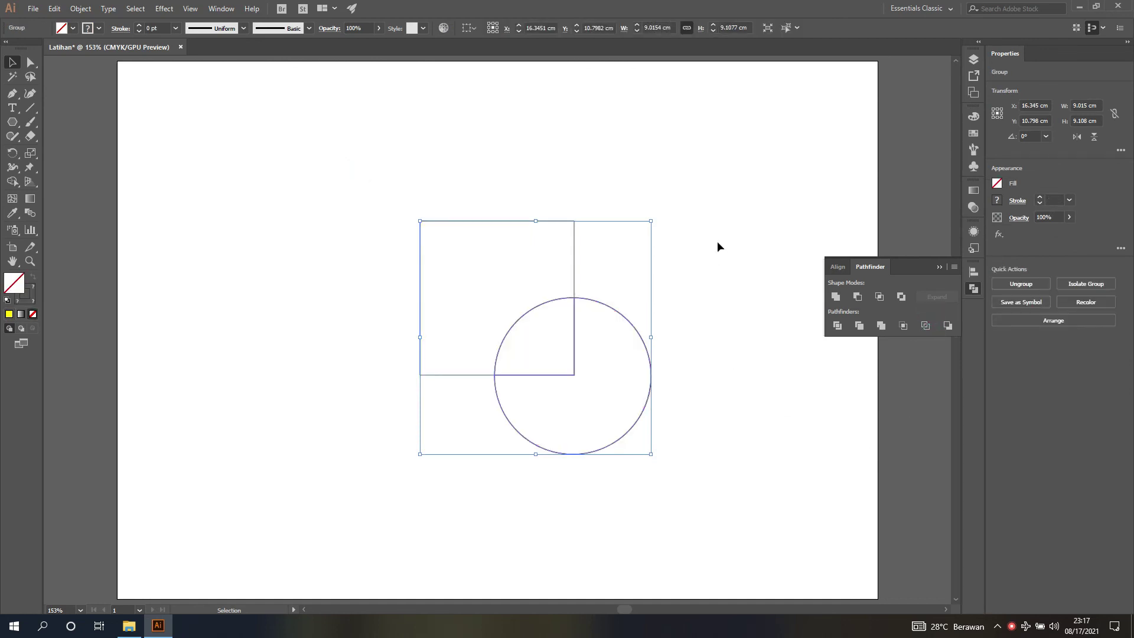
{"action": "left_click", "coordinate": [975, 61]}
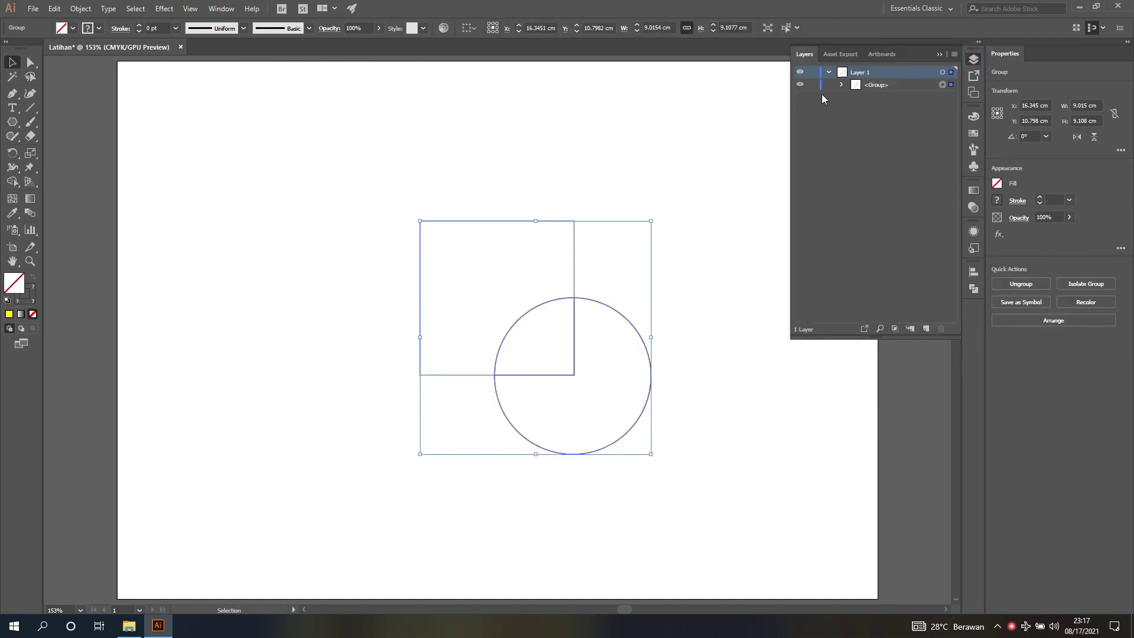
{"action": "left_click", "coordinate": [842, 85]}
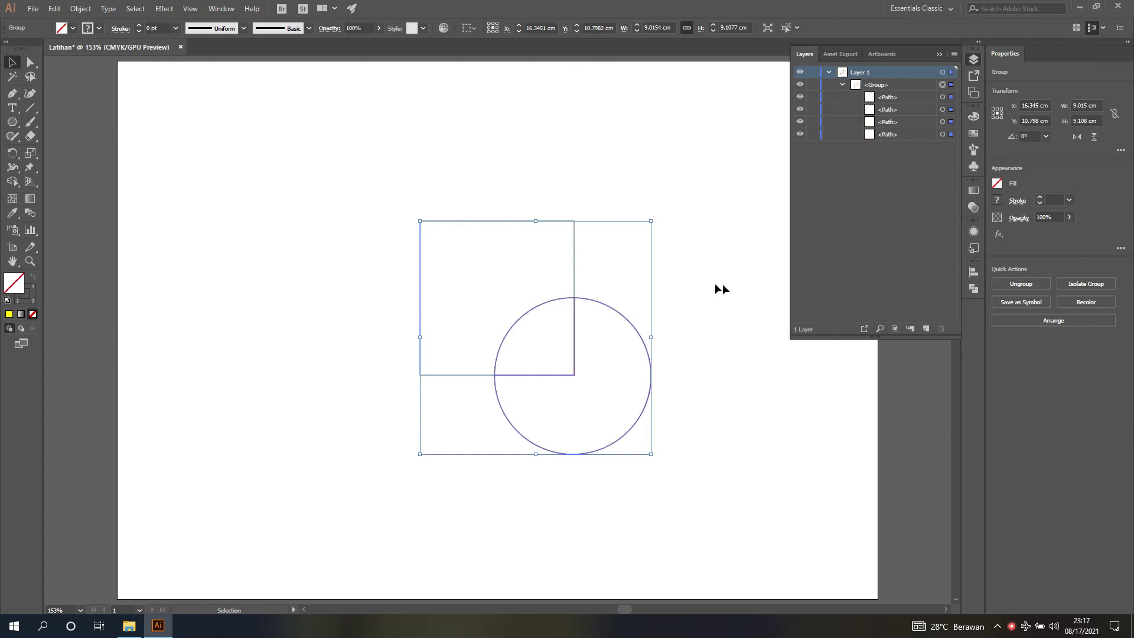
{"action": "left_click", "coordinate": [1027, 285]}
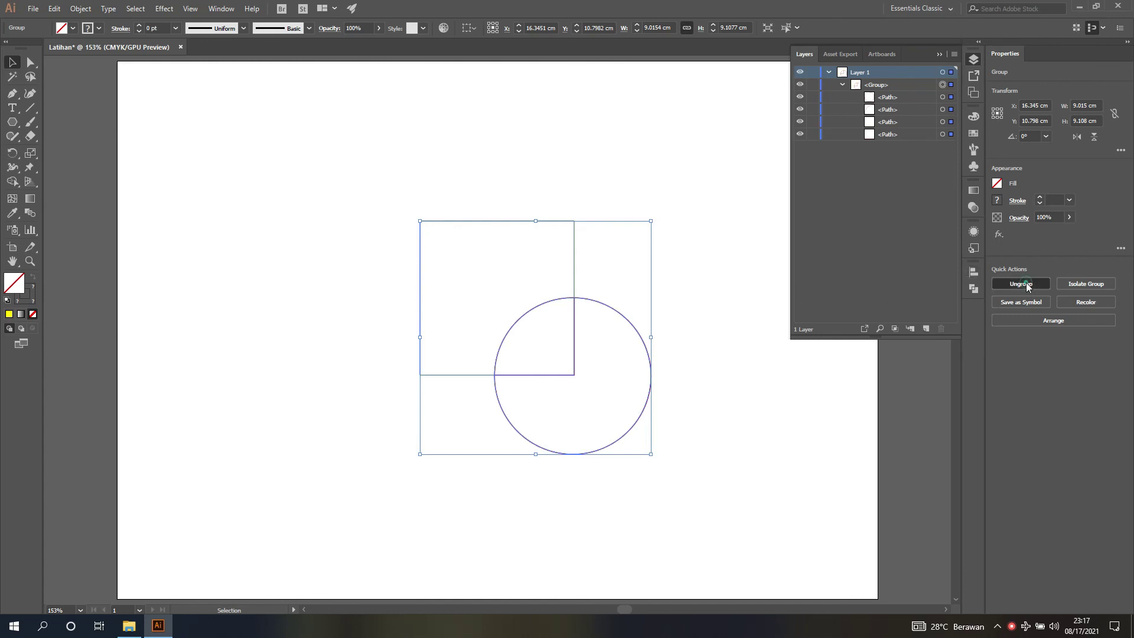
{"action": "left_click", "coordinate": [714, 244]}
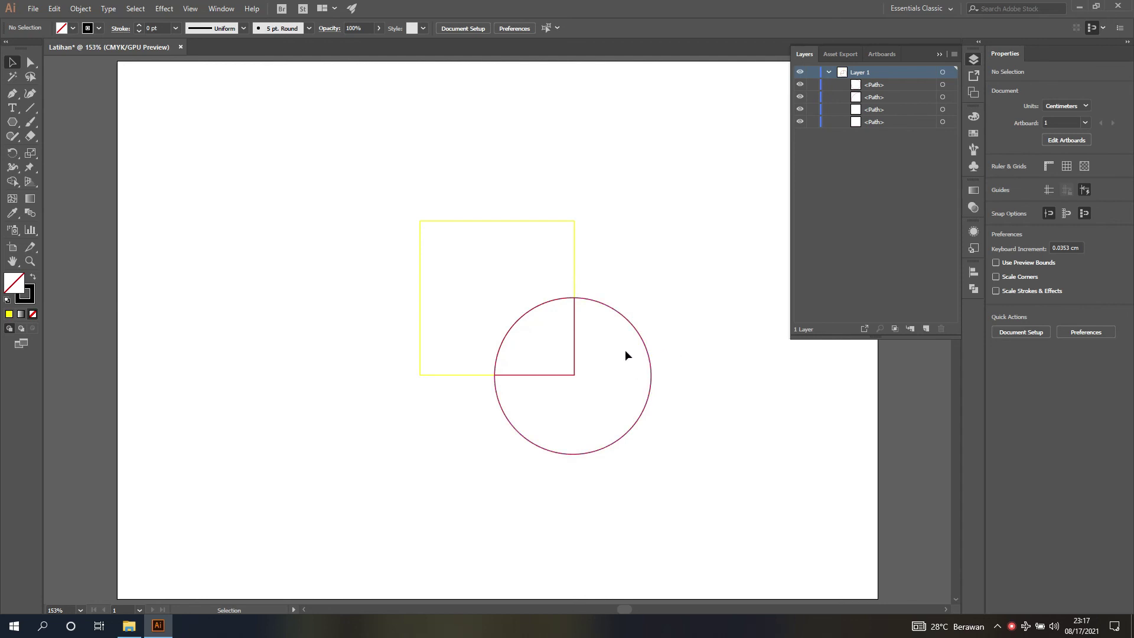
Move the open yellow square outline up and to the left, away from the circle paths.
{"action": "left_click", "coordinate": [1086, 189]}
{"action": "left_click", "coordinate": [507, 222]}
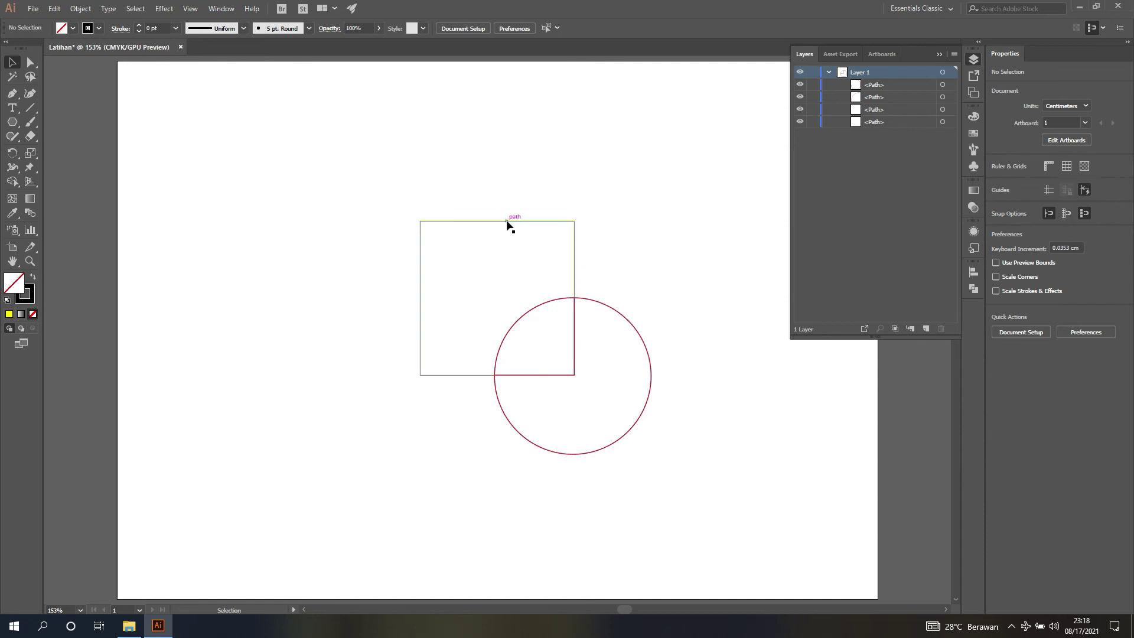
{"action": "left_click", "coordinate": [391, 194]}
{"action": "left_click", "coordinate": [445, 221]}
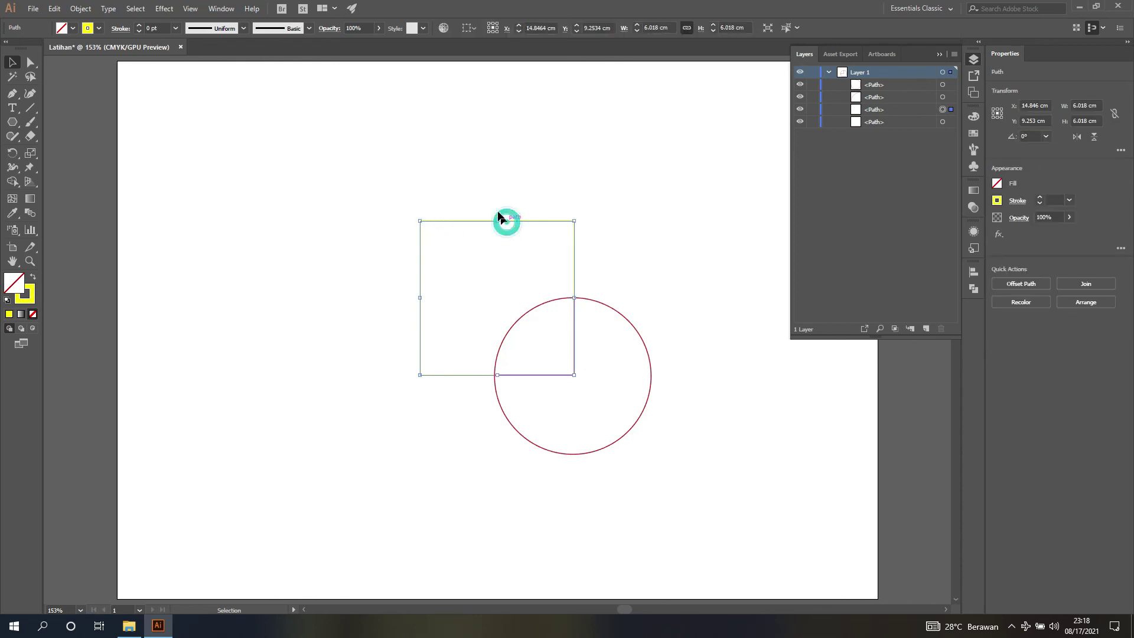
{"action": "left_click_drag", "start_coordinate": [499, 219], "coordinate": [452, 169]}
Move the red quarter arc and the red corner path up and to the right, apart from the circle outline.
{"action": "left_click", "coordinate": [557, 299]}
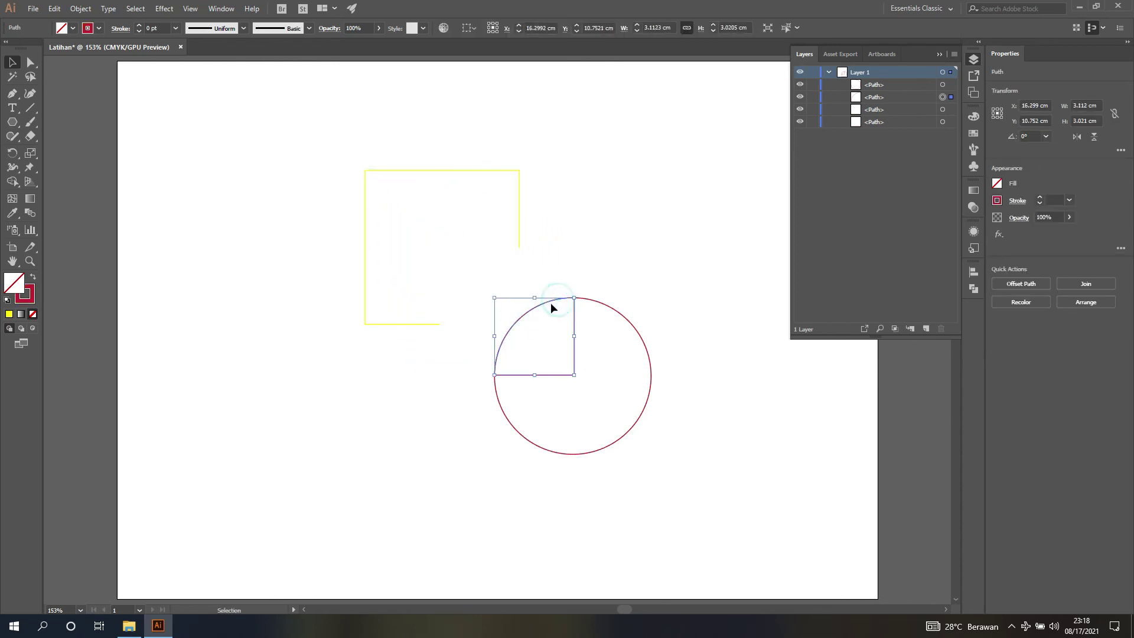
{"action": "left_click_drag", "start_coordinate": [550, 301], "coordinate": [603, 218]}
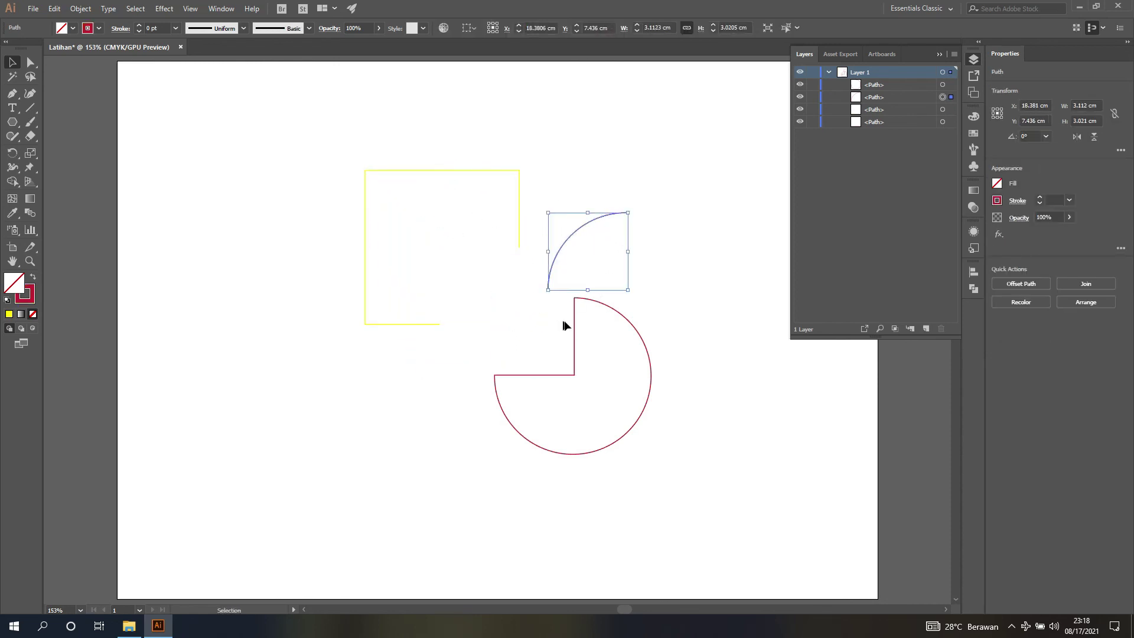
{"action": "left_click", "coordinate": [575, 327]}
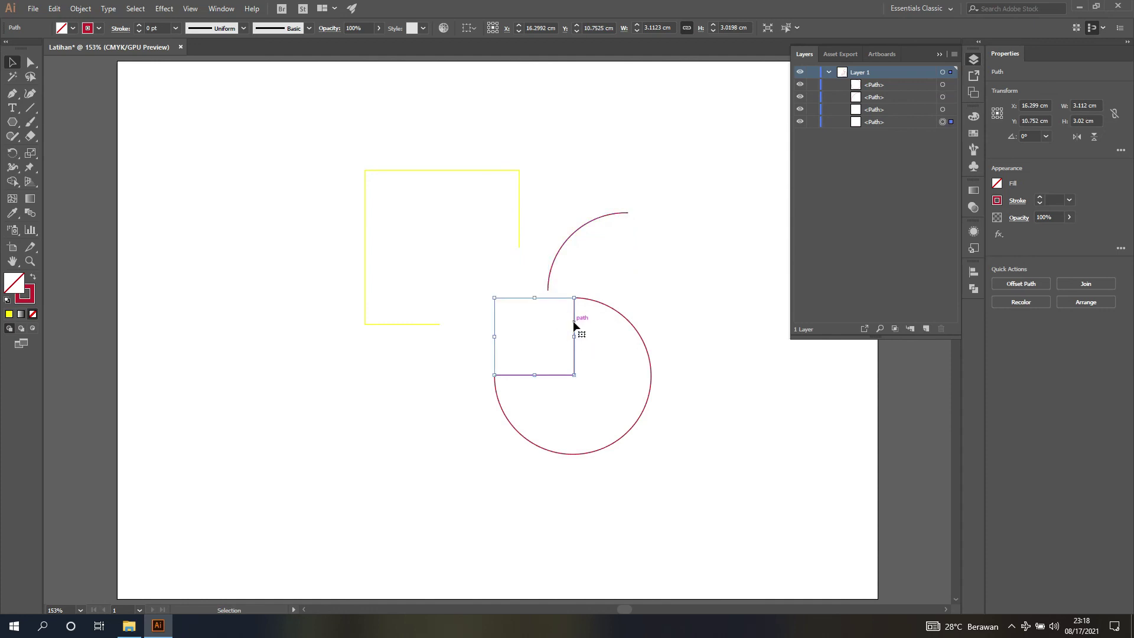
{"action": "left_click_drag", "start_coordinate": [574, 327], "coordinate": [725, 242]}
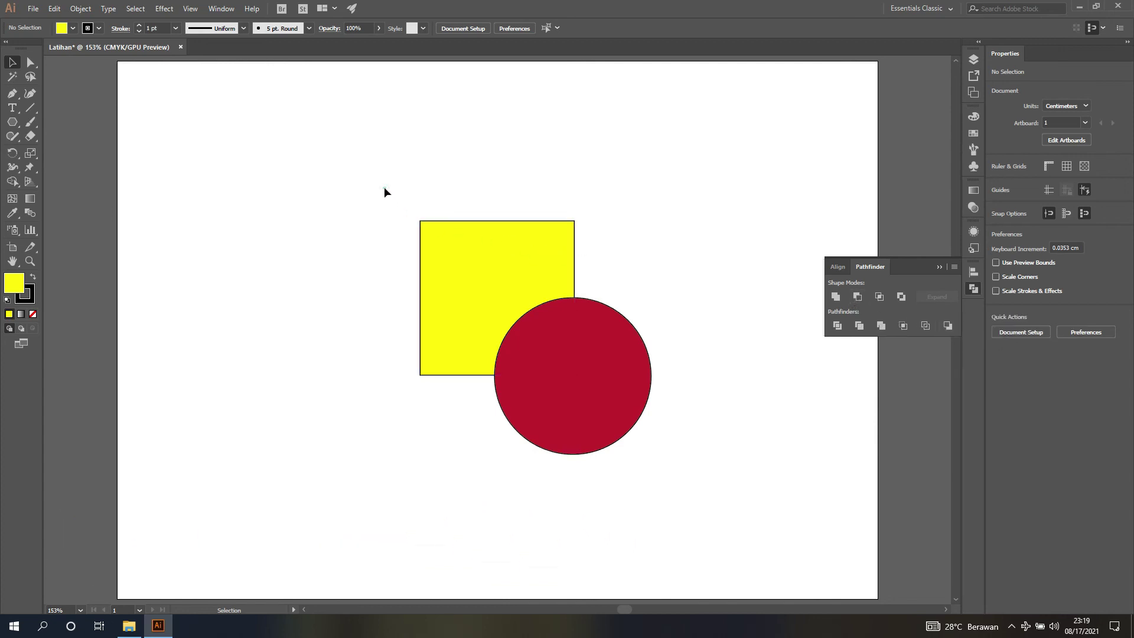
Apply Pathfinder Minus Back to the yellow square and red circle, undo it, and apply it again.
{"action": "left_click_drag", "start_coordinate": [384, 186], "coordinate": [686, 488]}
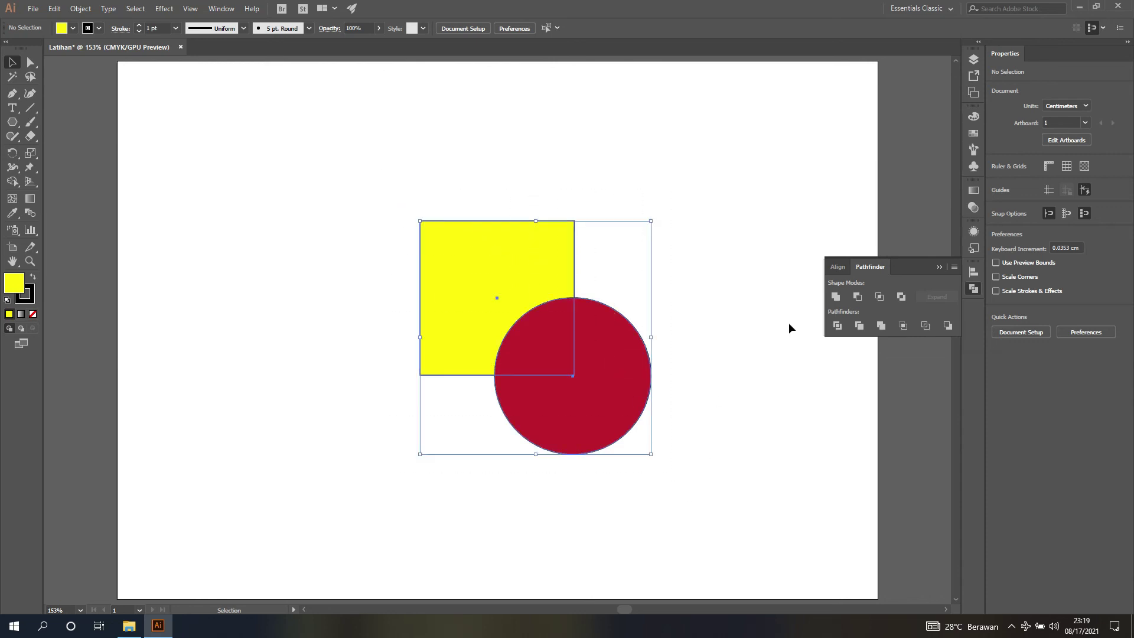
{"action": "left_click", "coordinate": [947, 326]}
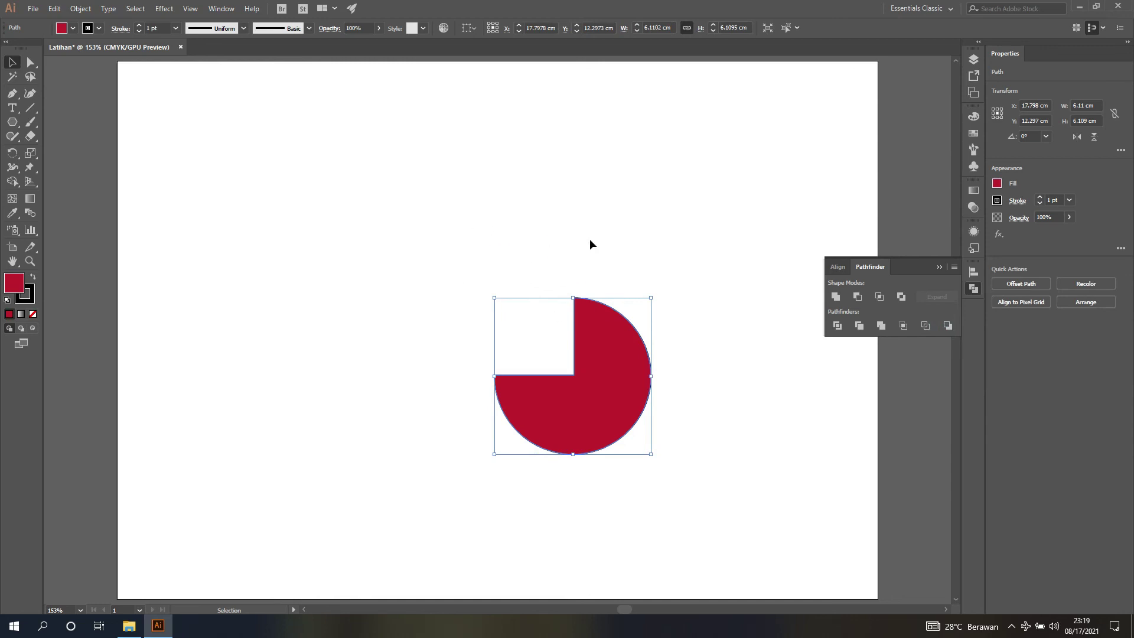
{"action": "key", "text": "ctrl+z"}
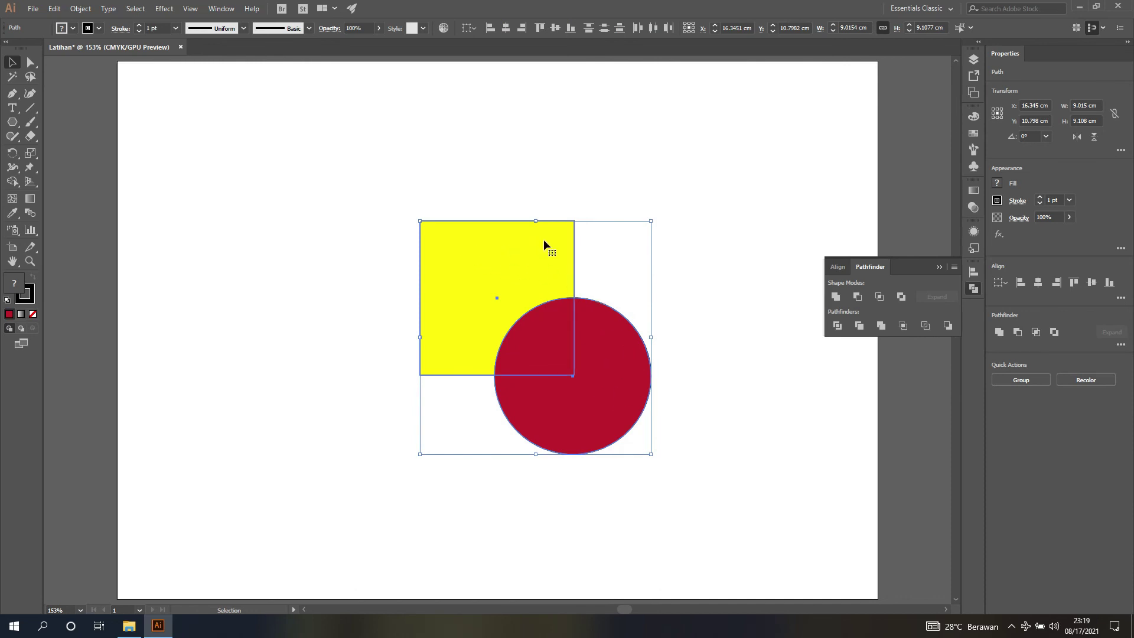
{"action": "left_click", "coordinate": [948, 326]}
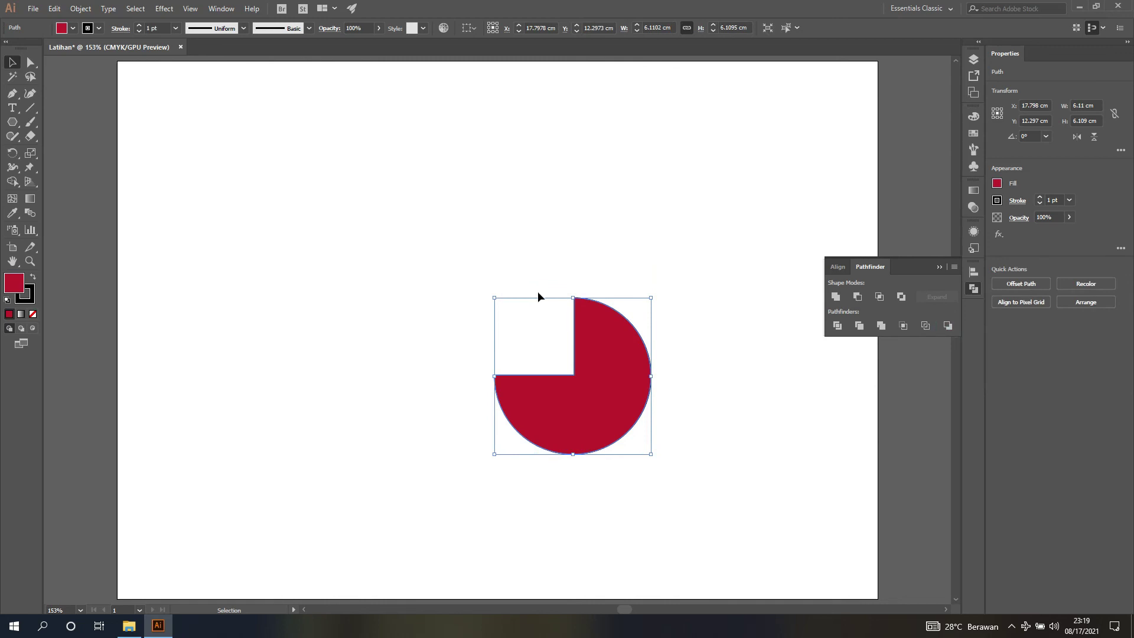